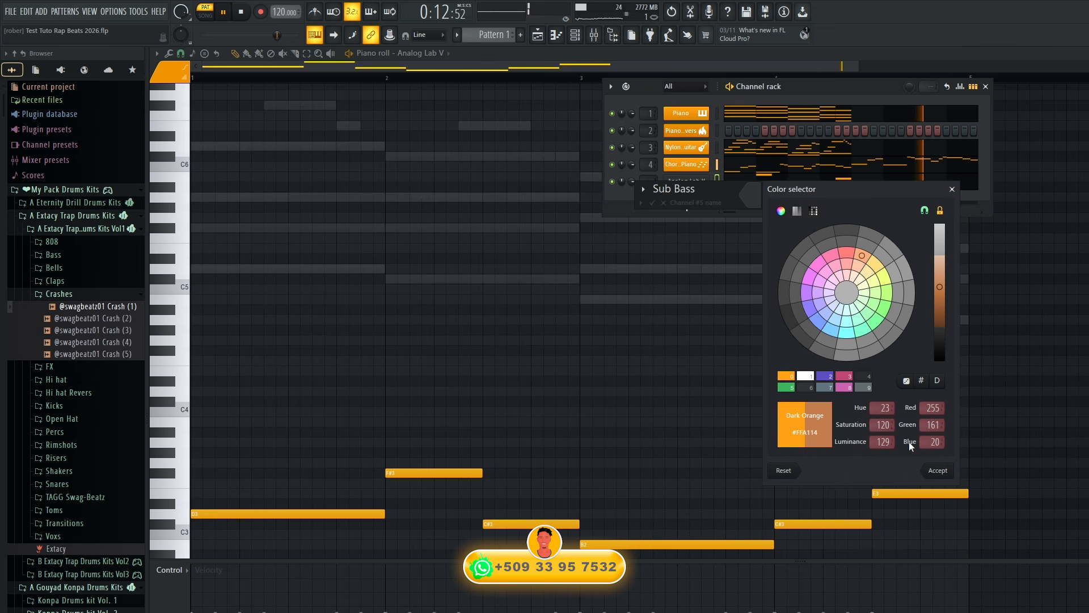
# Finish labelling the Sub Bass channel with the Dark Orange colour and a triangular icon.
pyautogui.click(939, 472)
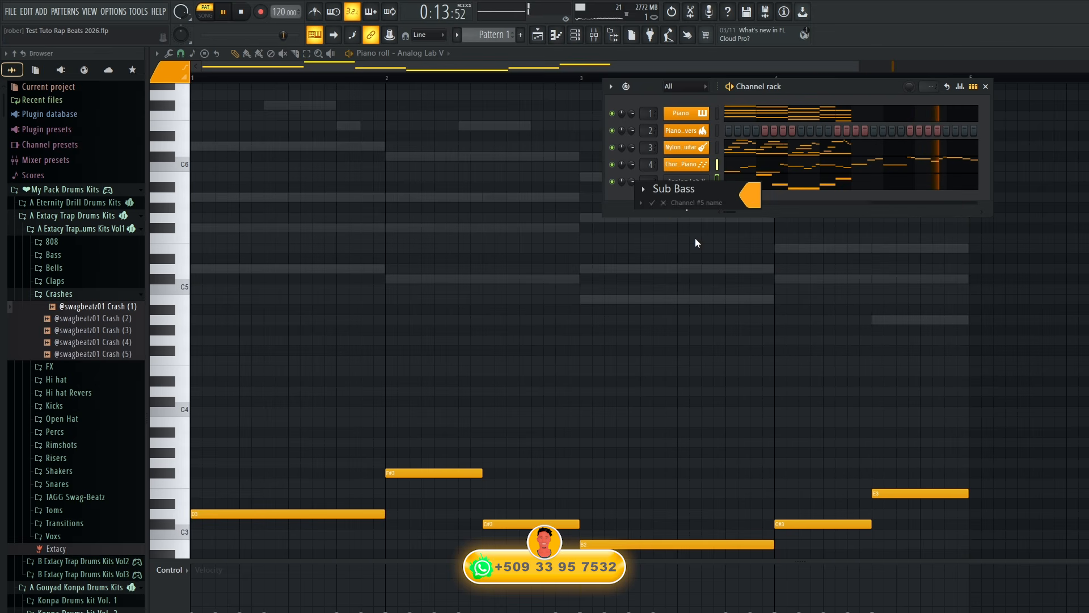
pyautogui.click(652, 204)
pyautogui.click(772, 520)
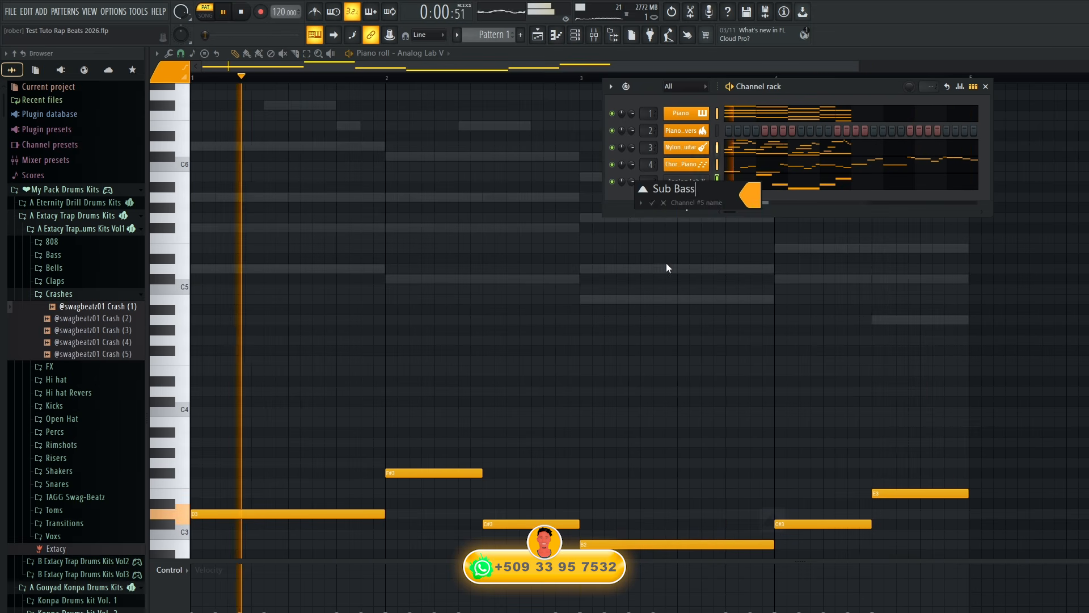
pyautogui.click(652, 202)
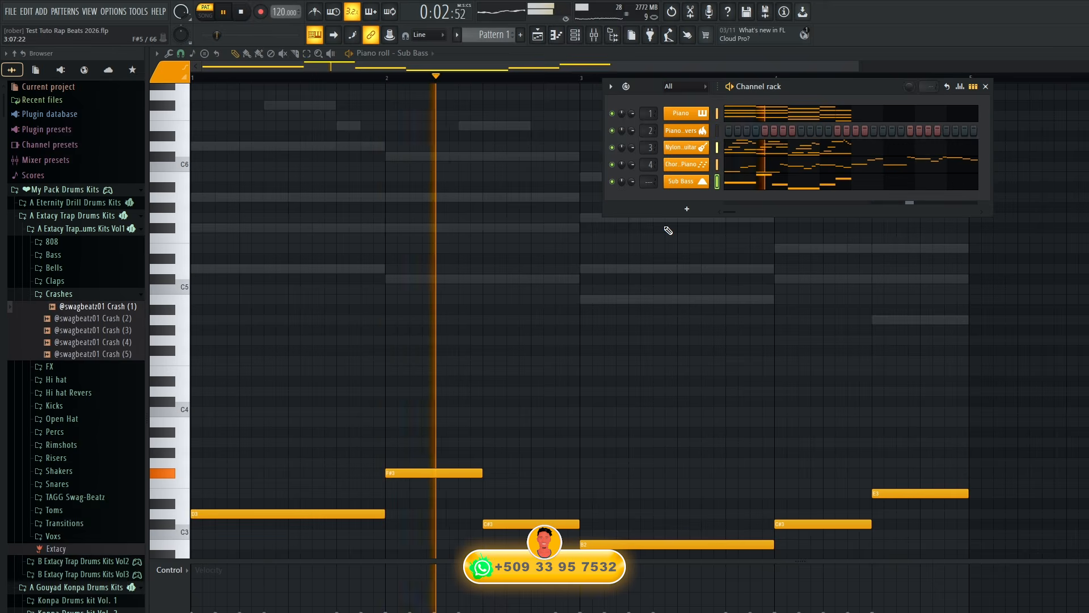
# Lower the Sub Bass mixer track's volume to -3.4 dB and stop playback.
pyautogui.press('F9')
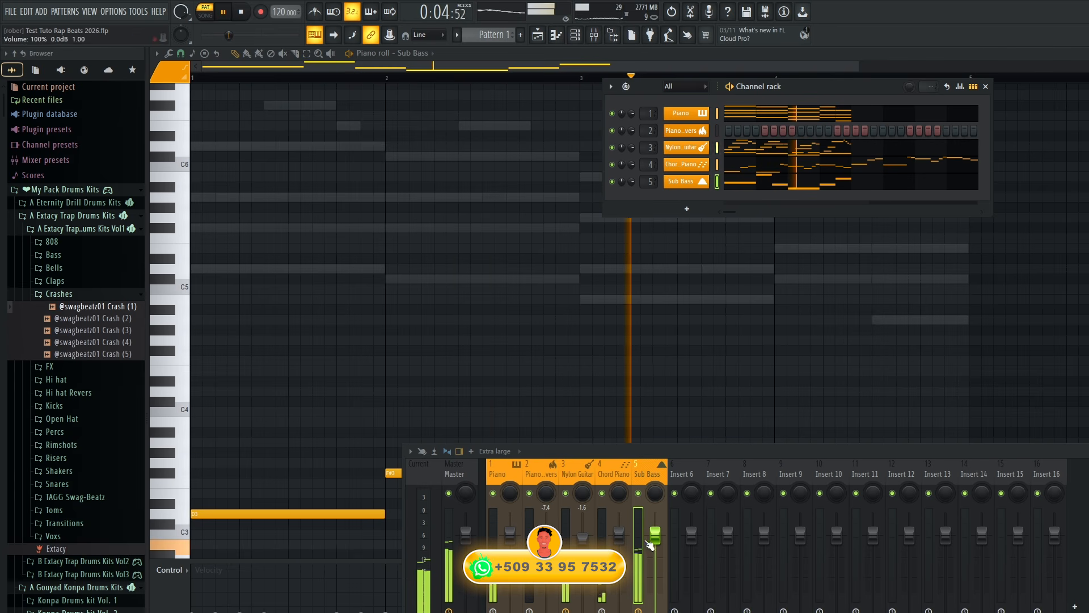
pyautogui.moveTo(651, 545)
pyautogui.mouseDown()
pyautogui.moveTo(651, 557)
pyautogui.moveTo(655, 547)
pyautogui.mouseUp()
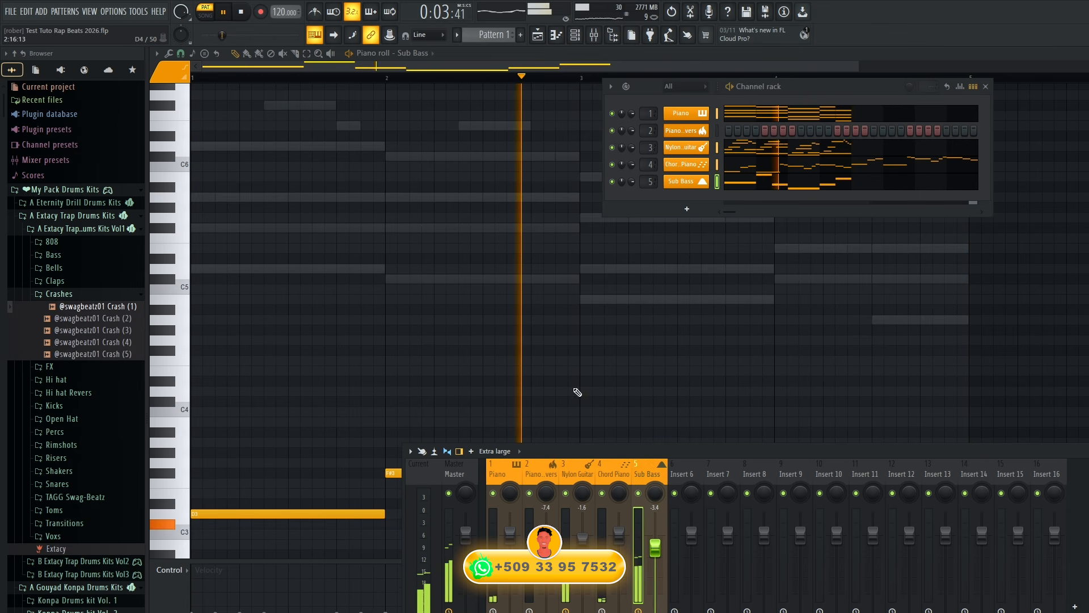
pyautogui.press('space')
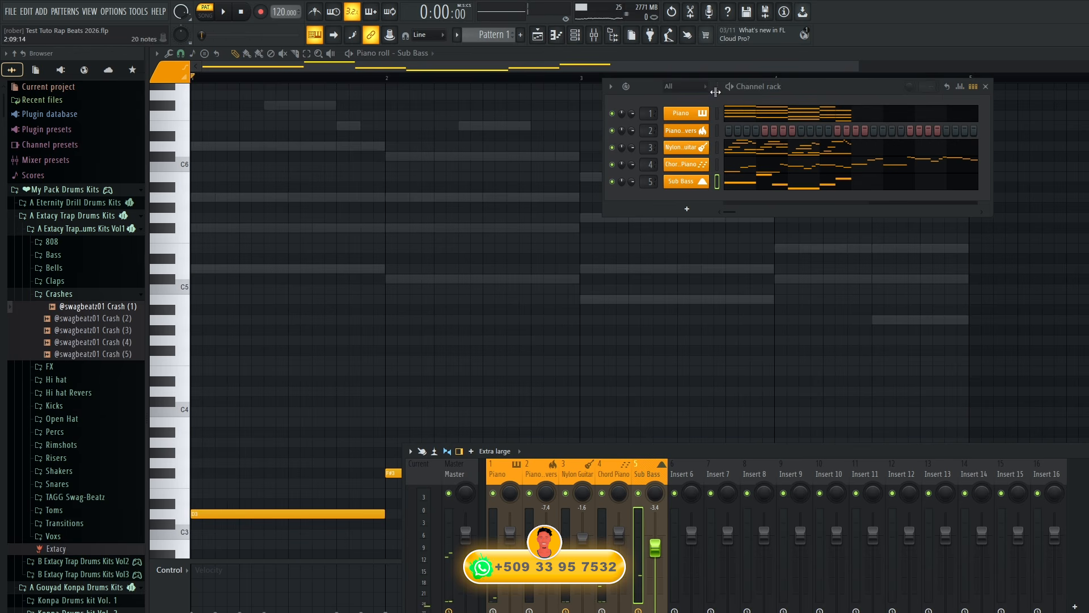
# Move the channel rack clear of the mixer and split Pattern 1 by channel.
pyautogui.moveTo(809, 87); pyautogui.dragTo(606, 128)
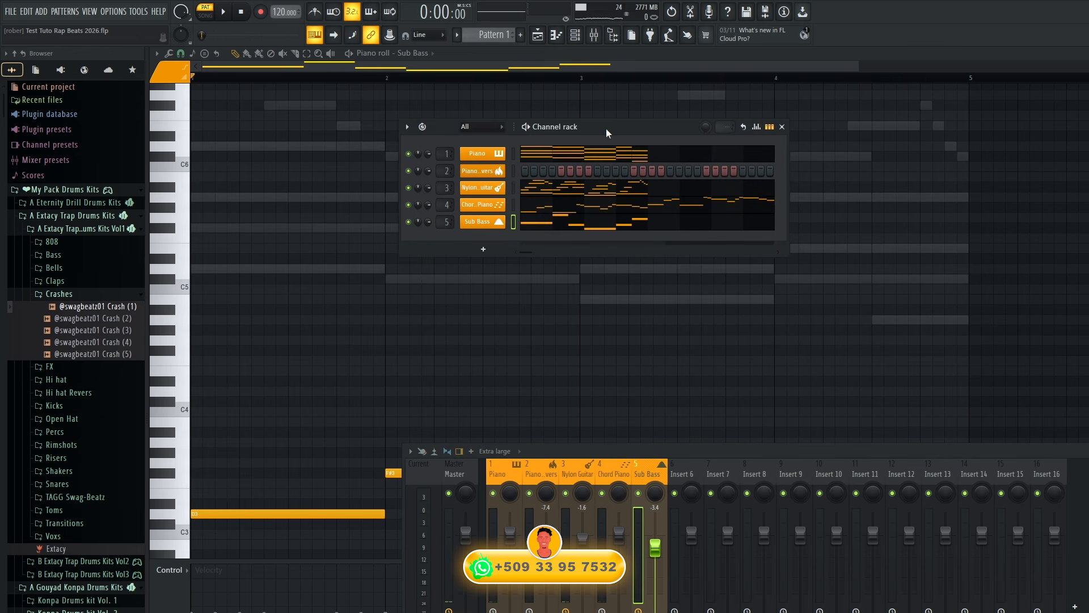
pyautogui.click(491, 35)
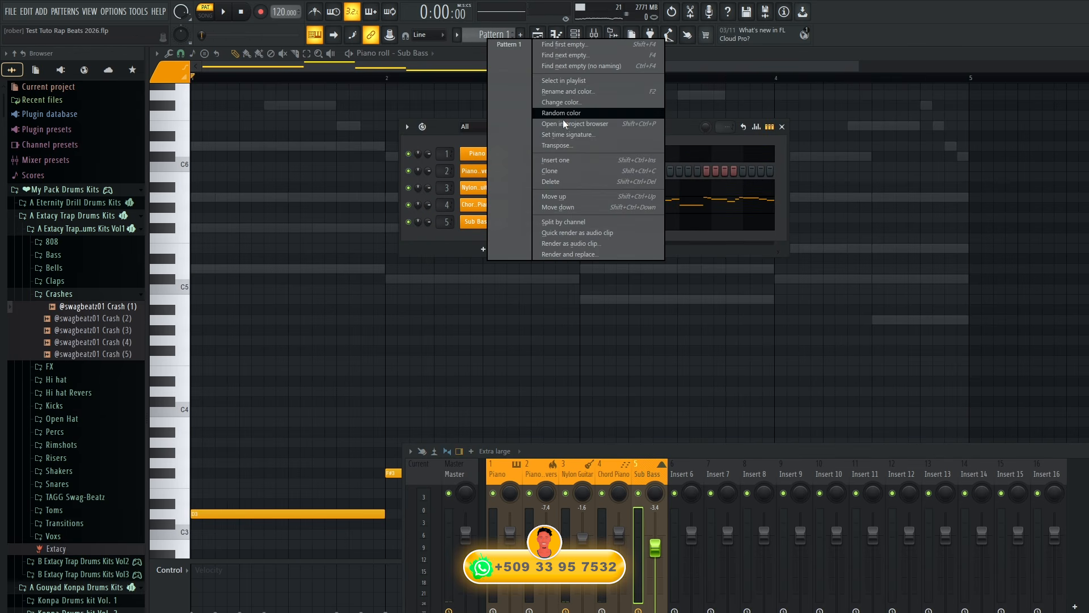
pyautogui.click(590, 222)
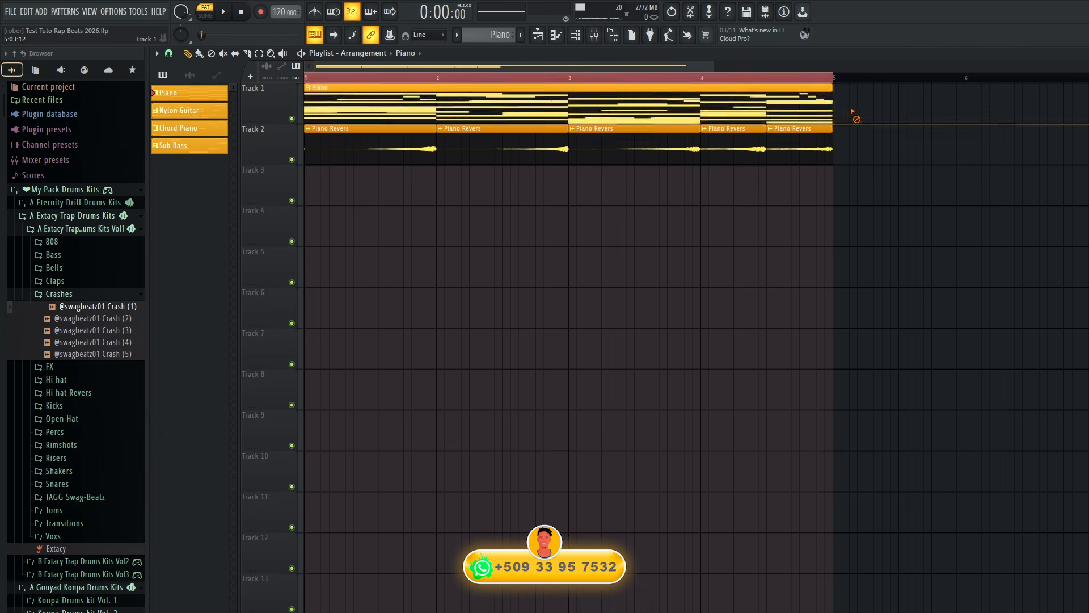
# Replace the clip on Track 1 with the separated Piano pattern at bar 1, preview it, and clear the playlist's time selection.
pyautogui.rightClick(827, 109)
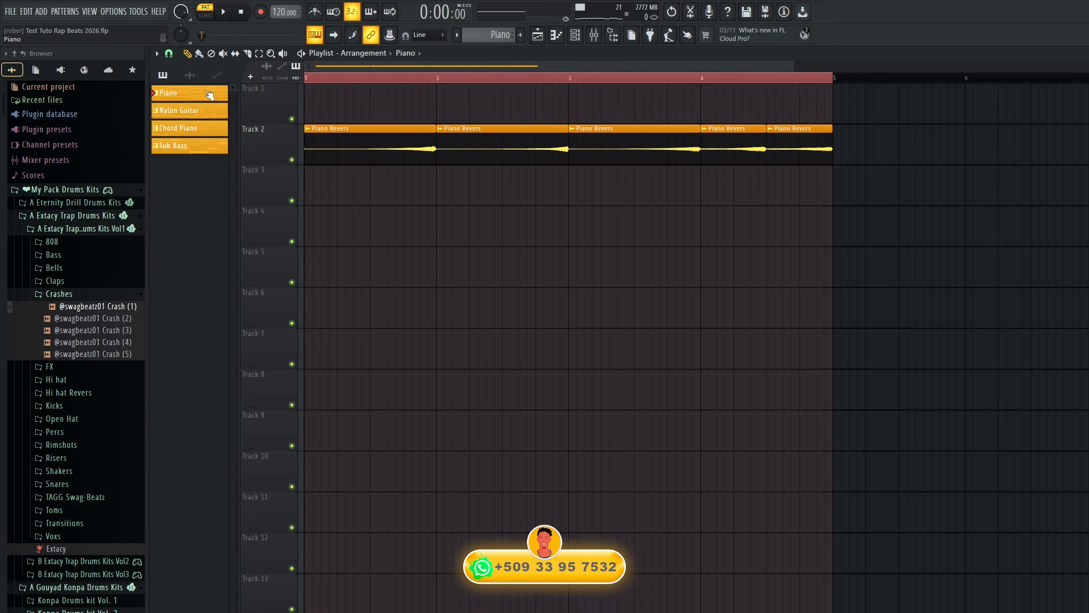
pyautogui.moveTo(210, 94); pyautogui.dragTo(363, 99)
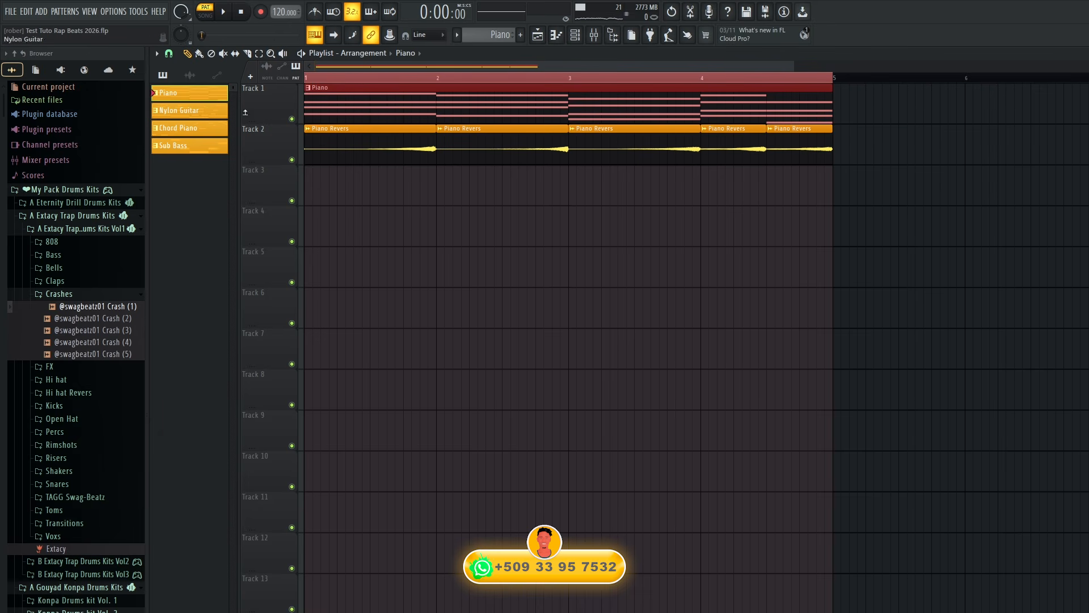
pyautogui.press('space')
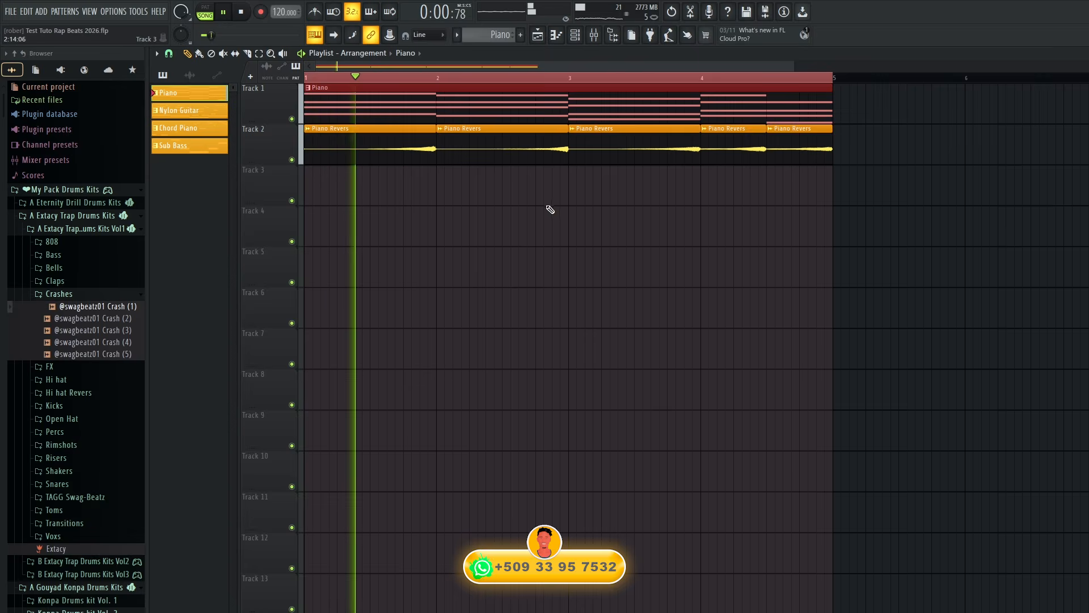
pyautogui.press('space')
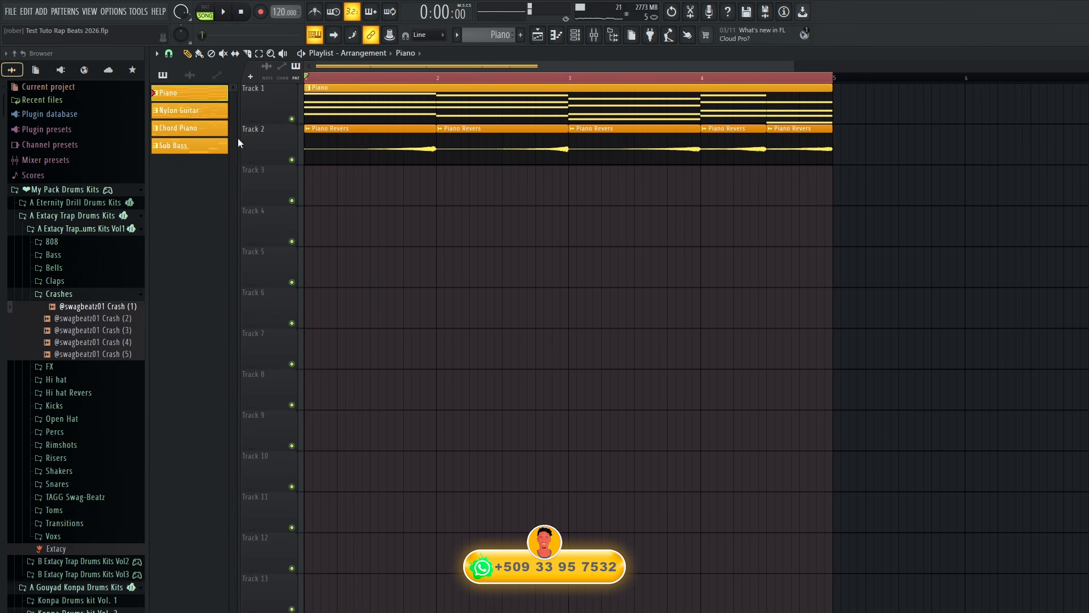
pyautogui.click(601, 78)
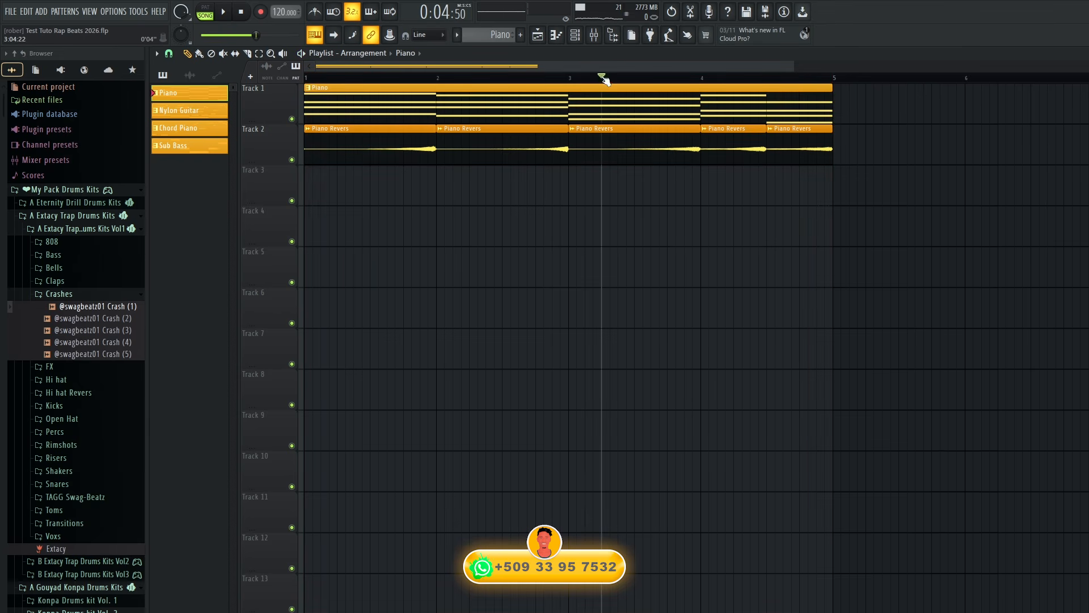
pyautogui.moveTo(968, 111); pyautogui.dragTo(842, 123)
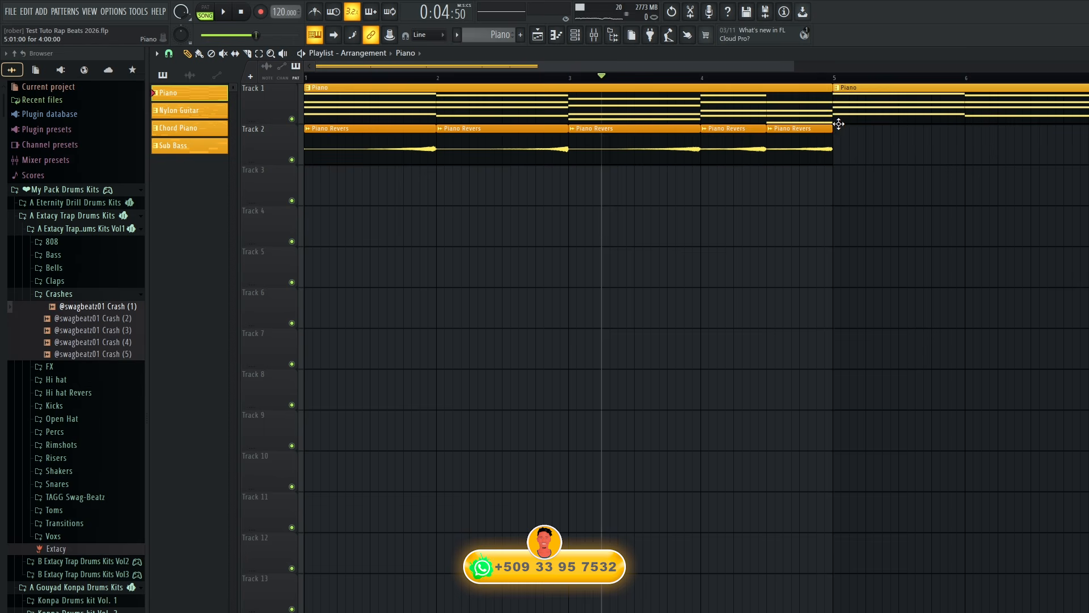
pyautogui.moveTo(717, 67); pyautogui.dragTo(1088, 66)
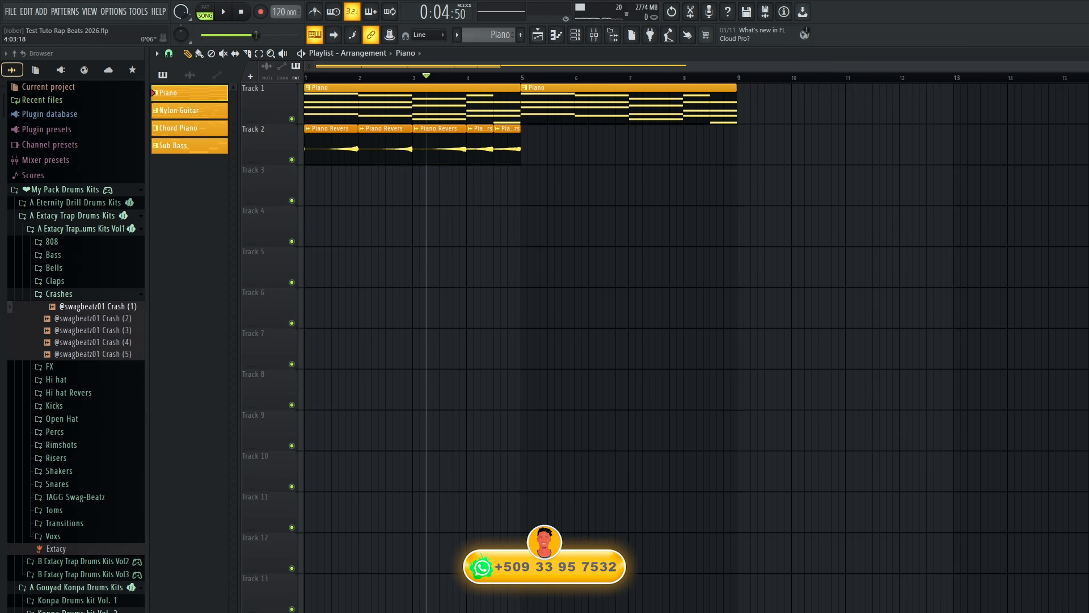
pyautogui.rightClick(656, 111)
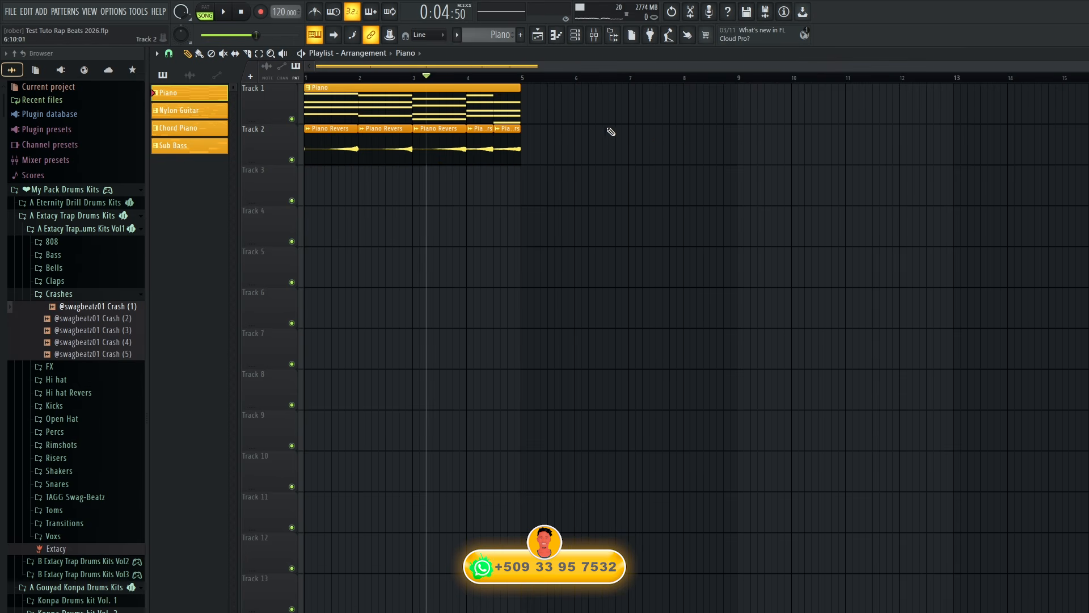
# Select all Piano and Piano Revers clips on Tracks 1 and 2 and duplicate them end to end past bar 15.
pyautogui.moveTo(611, 131); pyautogui.dragTo(292, 93)
pyautogui.hotkey('ctrl', 'b')
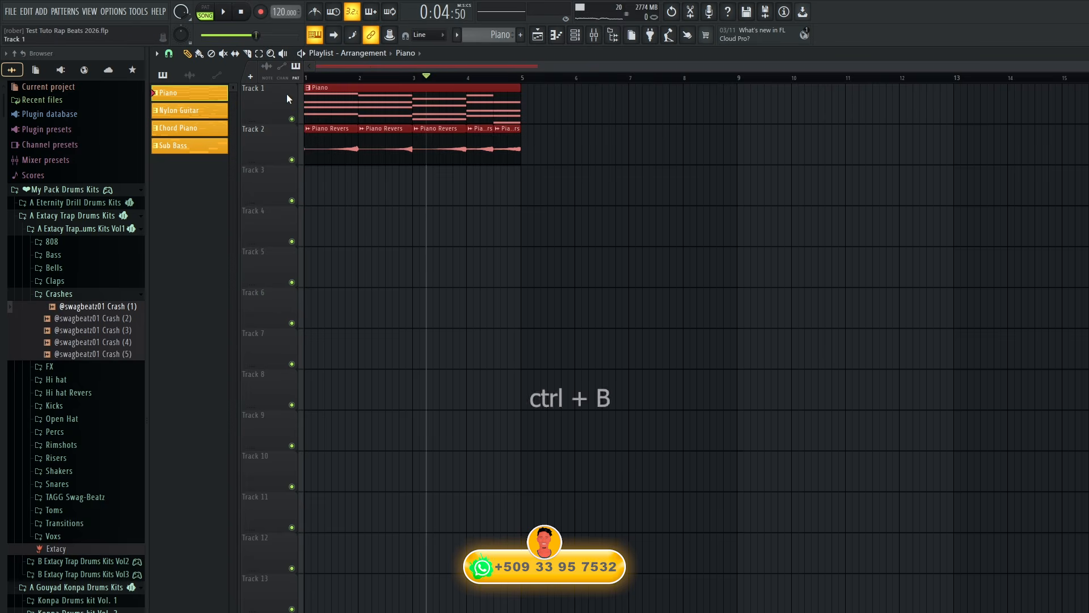
pyautogui.hotkey('ctrl', 'b')
pyautogui.hotkey('ctrl', 'b')
pyautogui.hotkey('ctrl', 'b')
pyautogui.click(869, 307)
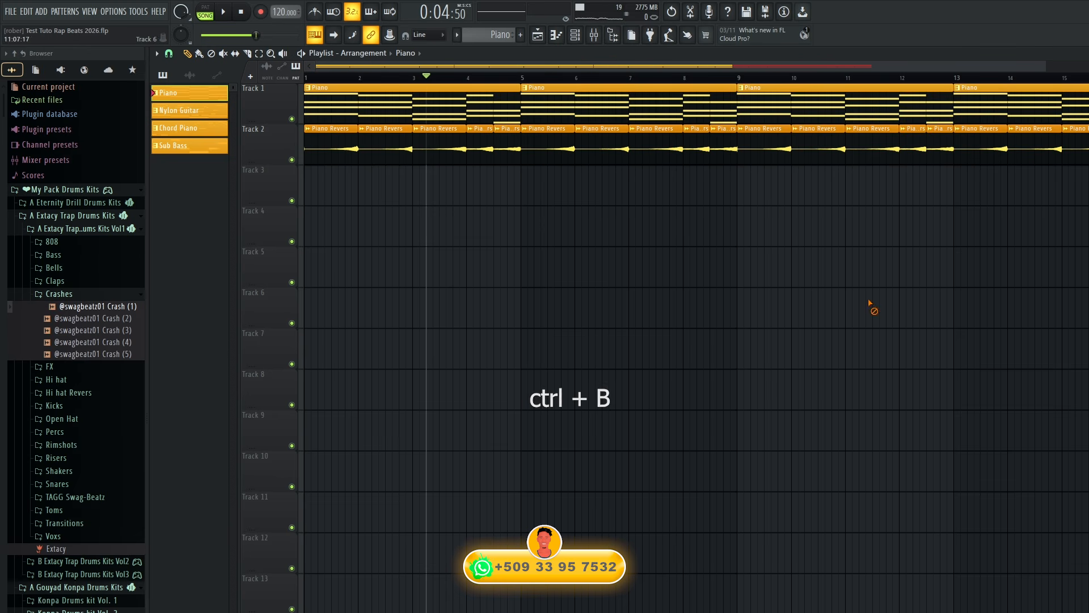
# Place the Nylon Guitar pattern on Track 3 at bars 5 and 9 while playing the arrangement.
pyautogui.moveTo(260, 138); pyautogui.dragTo(580, 171)
pyautogui.press('space')
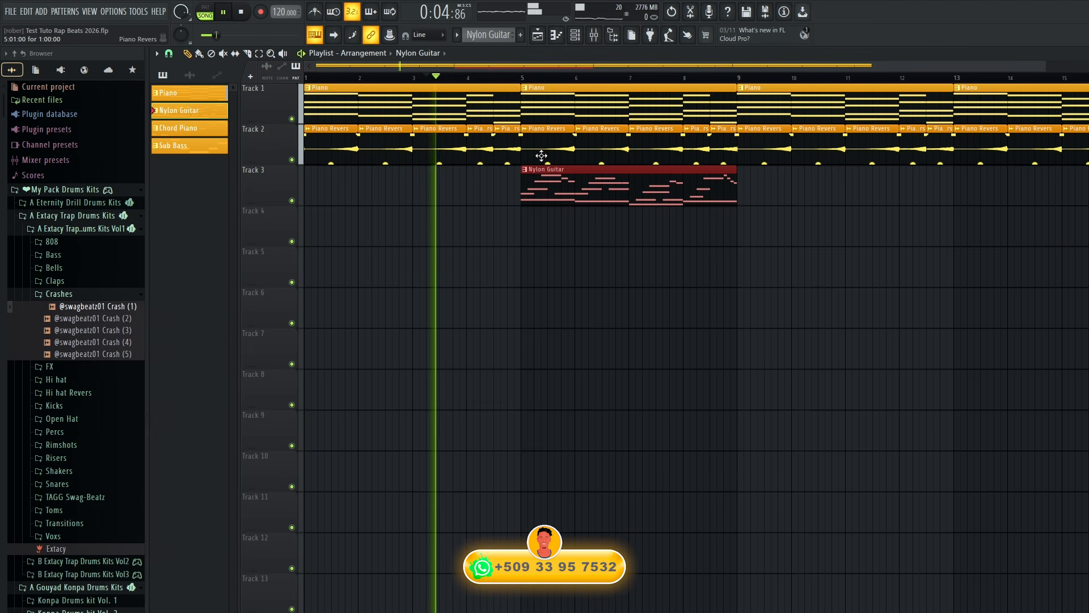
pyautogui.click(751, 190)
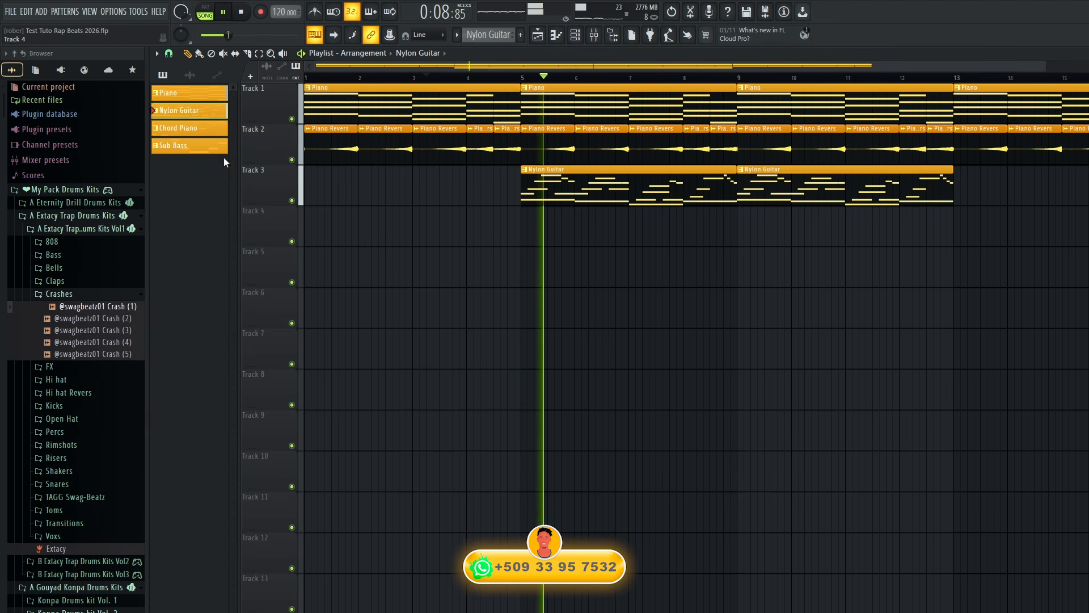
# Place the Chord Piano pattern on Track 4 at bar 1 and the Sub Bass pattern on Track 5 at bar 5.
pyautogui.moveTo(182, 127); pyautogui.dragTo(181, 239)
pyautogui.press('space')
pyautogui.press('space')
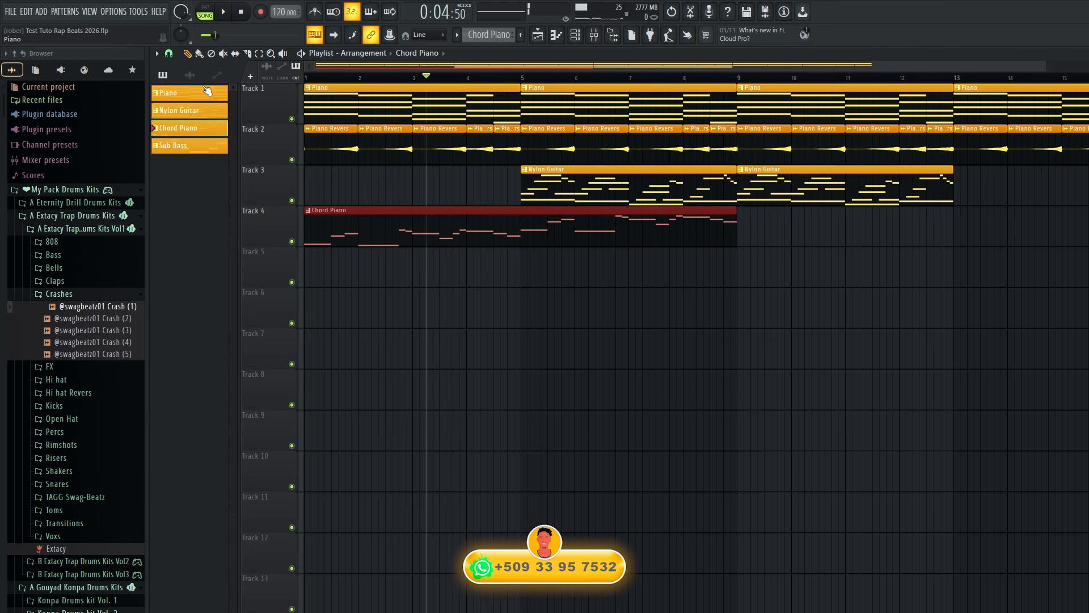
pyautogui.click(238, 12)
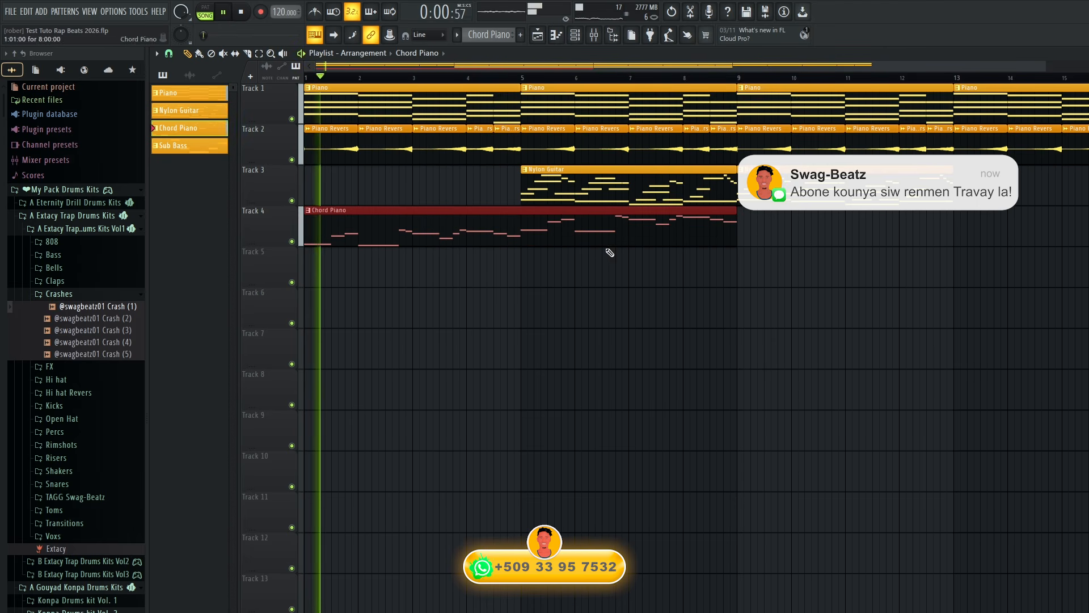
pyautogui.moveTo(204, 157); pyautogui.dragTo(523, 281)
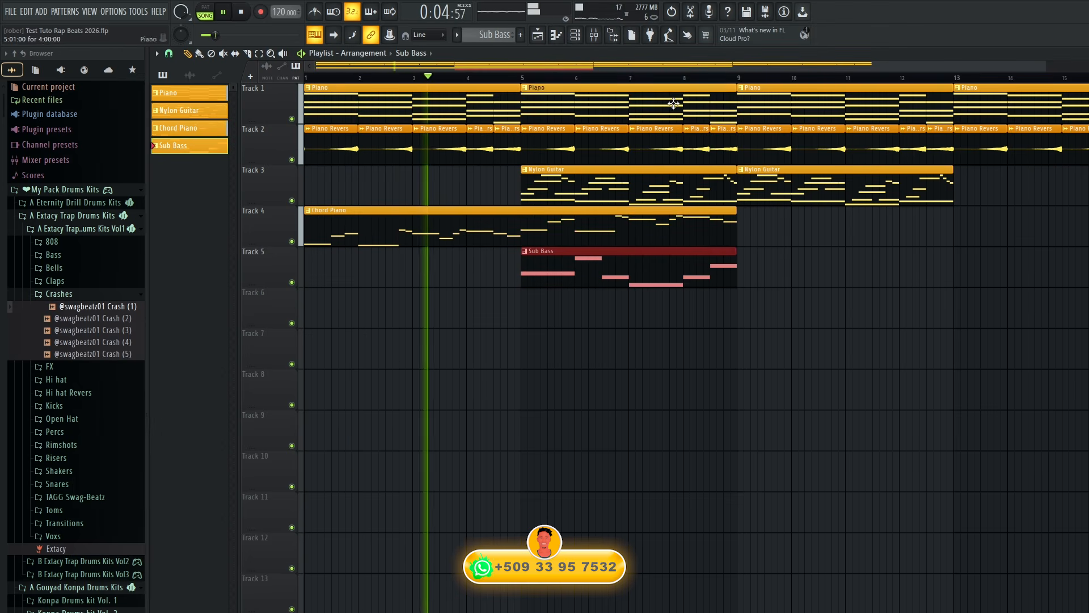
pyautogui.press('space')
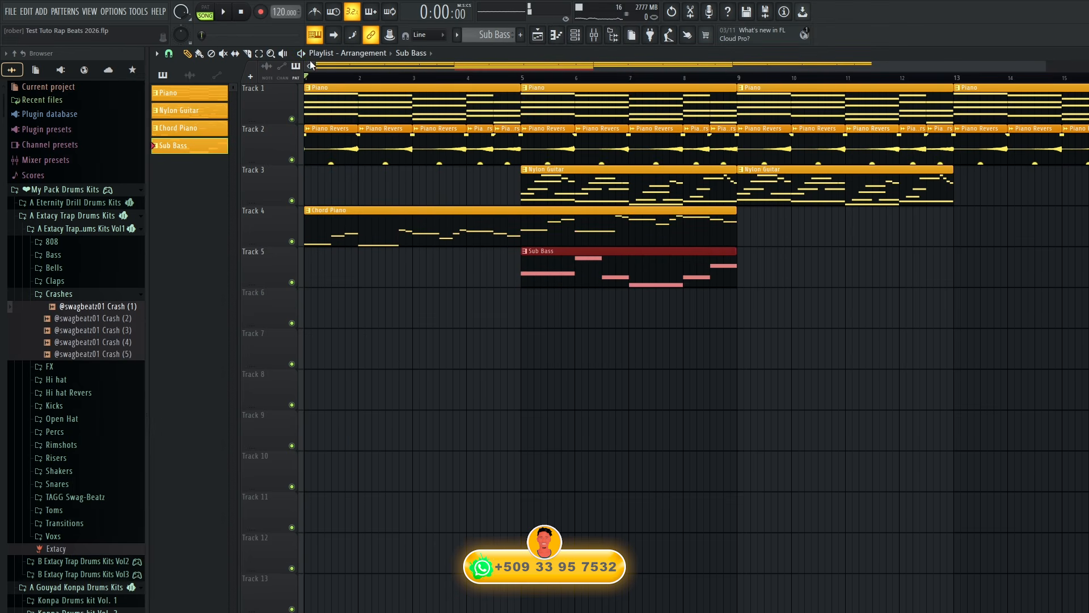
# Add a time marker named INTRO at the start of the playlist.
pyautogui.click(157, 53)
pyautogui.moveTo(173, 139)
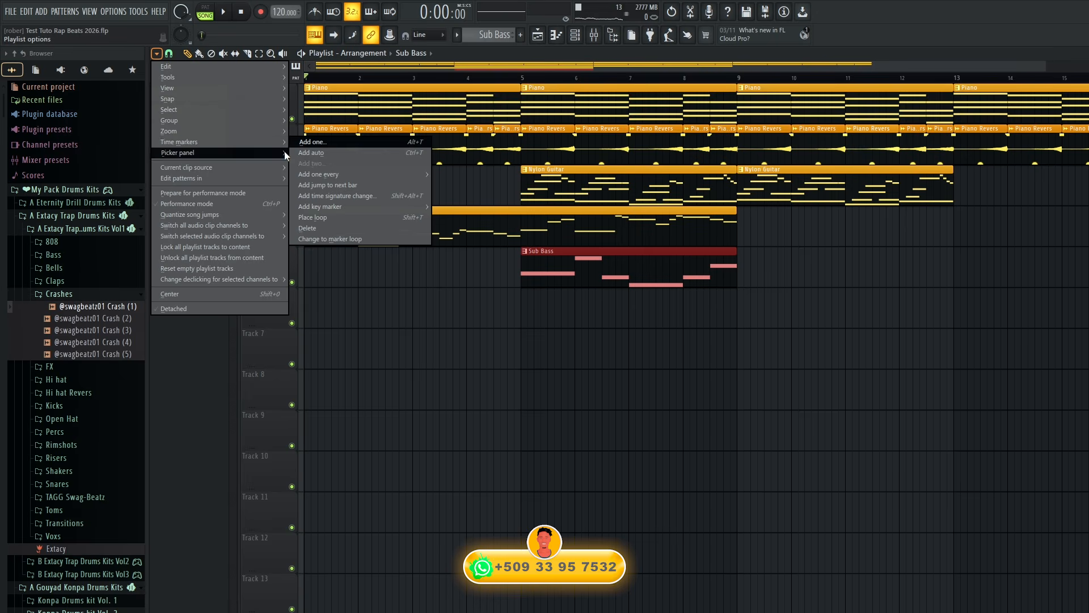
pyautogui.click(301, 145)
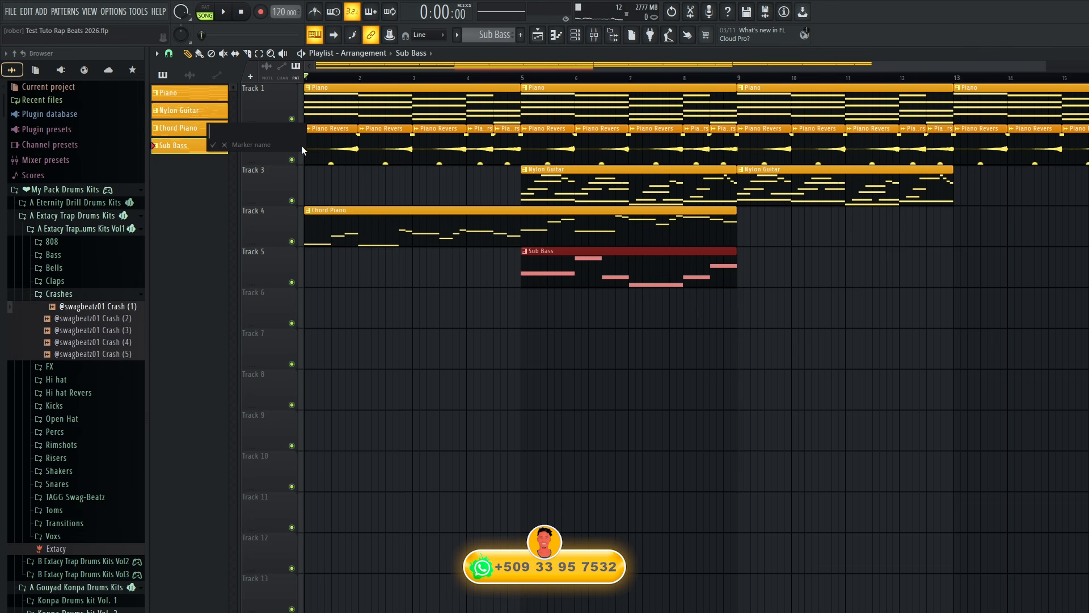
pyautogui.write('INTRO')
pyautogui.click(214, 146)
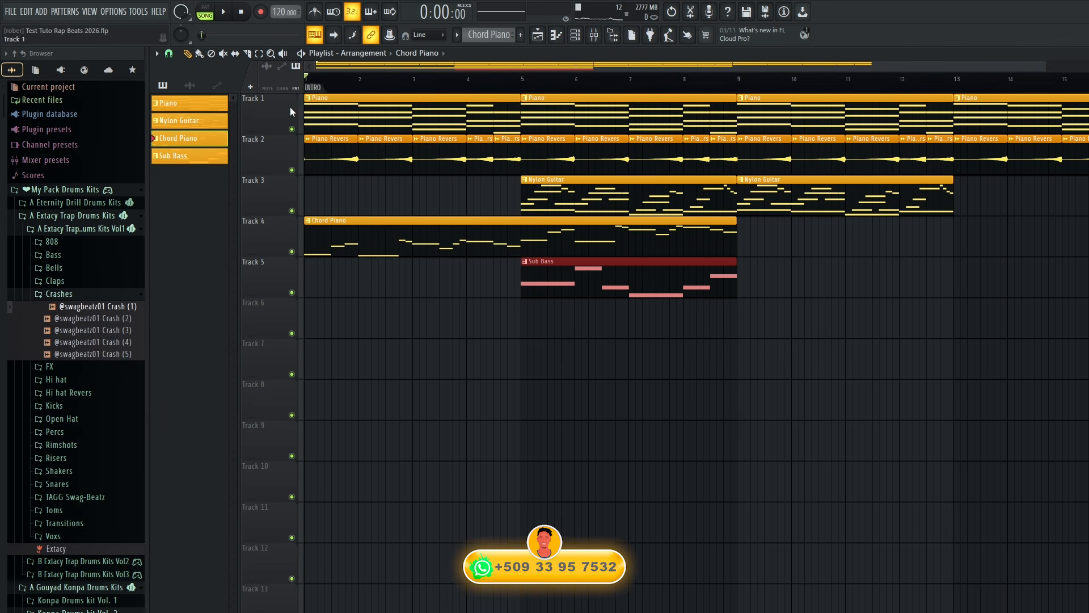
# Play the arrangement and add a time marker named HOOK at bar 9.
pyautogui.press('space')
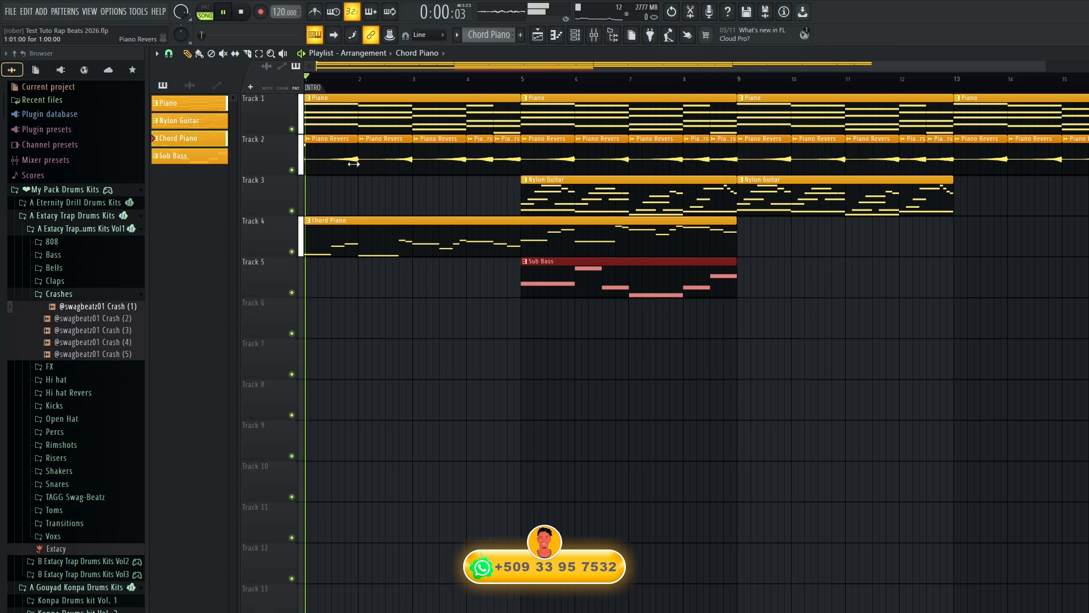
pyautogui.rightClick(737, 85)
pyautogui.click(747, 92)
pyautogui.write('HOO')
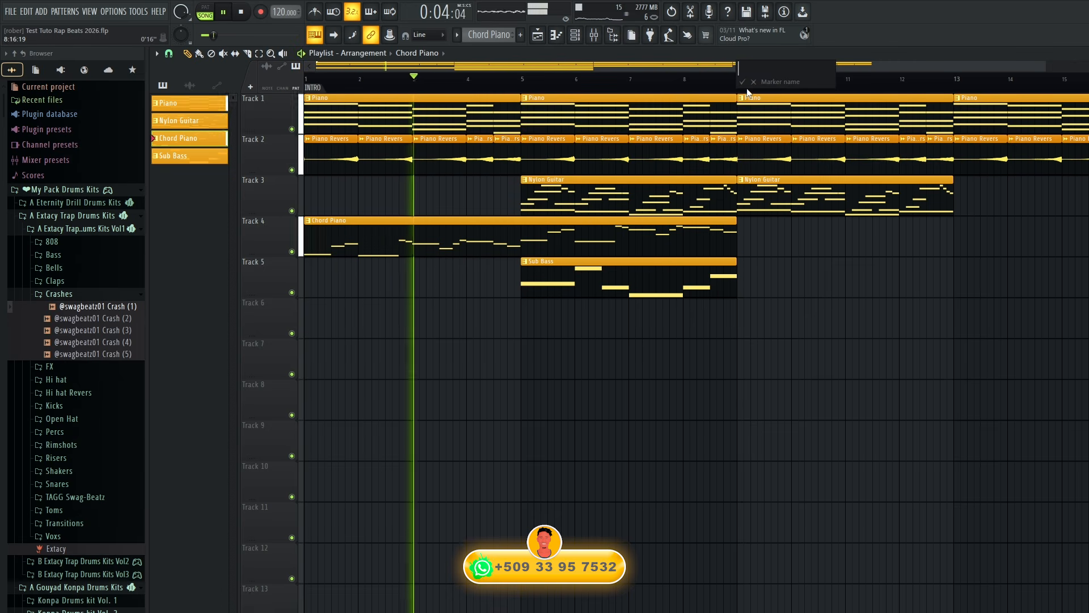
pyautogui.write('K')
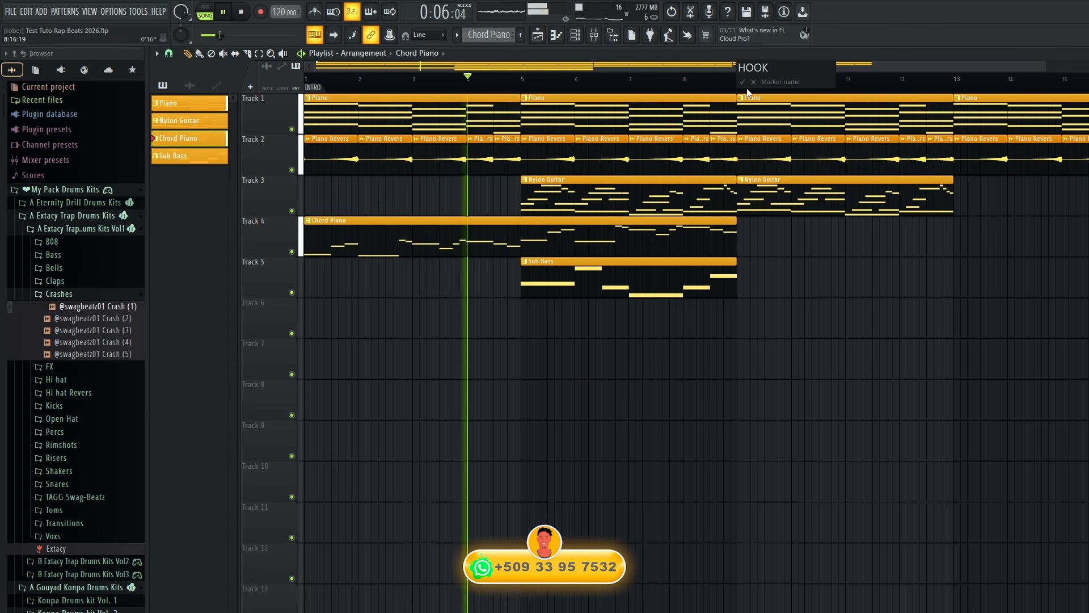
pyautogui.press('Return')
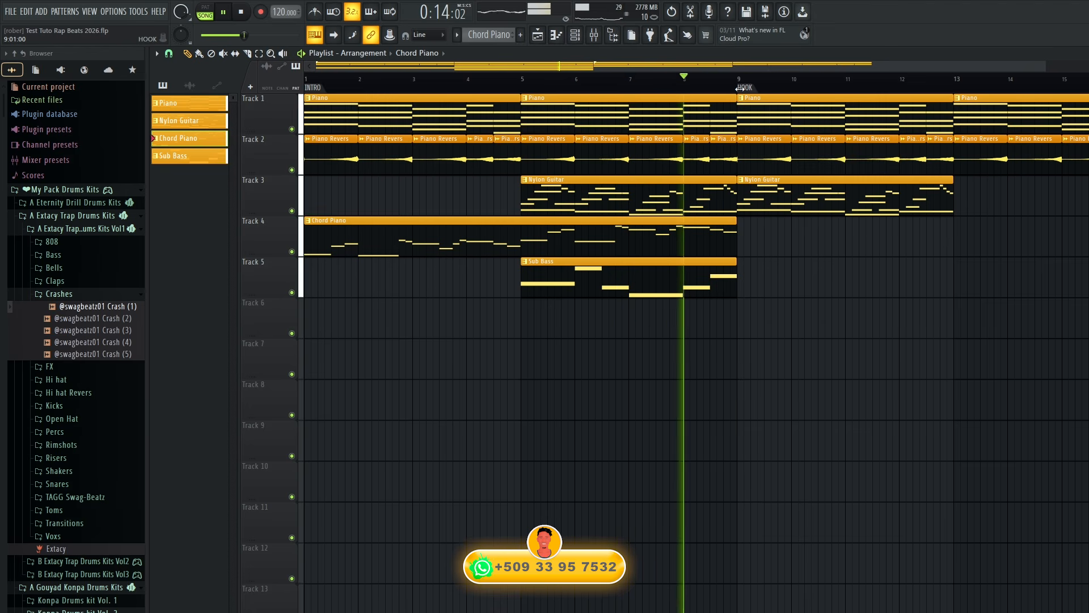
# Move the HOOK marker to bar 13 and restart playback from the beginning.
pyautogui.moveTo(741, 88)
pyautogui.mouseDown()
pyautogui.moveTo(971, 87)
pyautogui.moveTo(959, 87)
pyautogui.mouseUp()
pyautogui.press('space')
pyautogui.press('space')
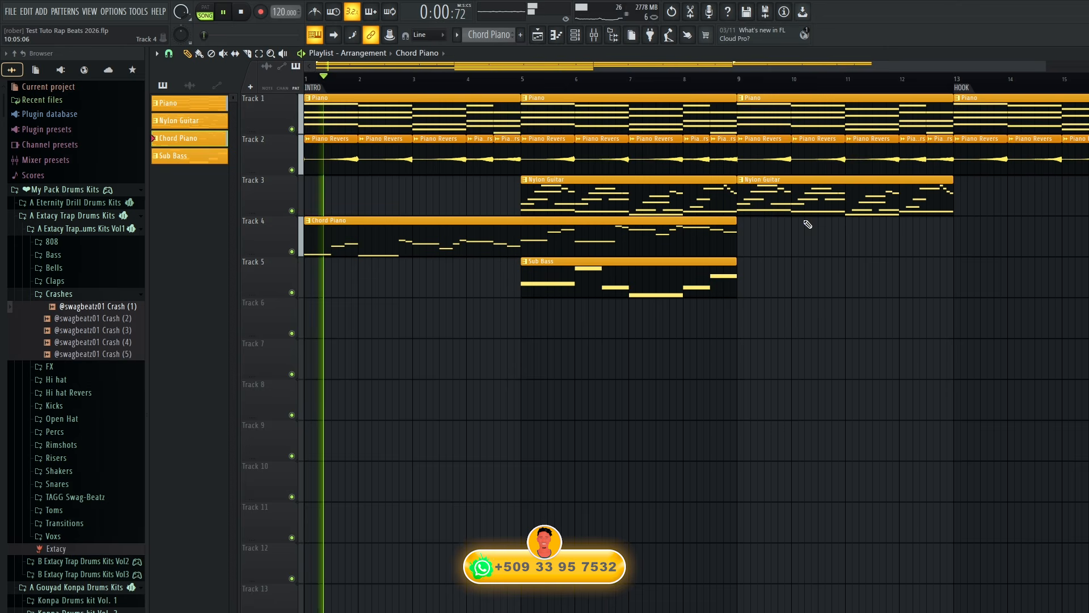
# Add a second Sub Bass clip on Track 5 at bar 9, and make Nylon Guitar the active pattern.
pyautogui.click(656, 277)
pyautogui.click(745, 285)
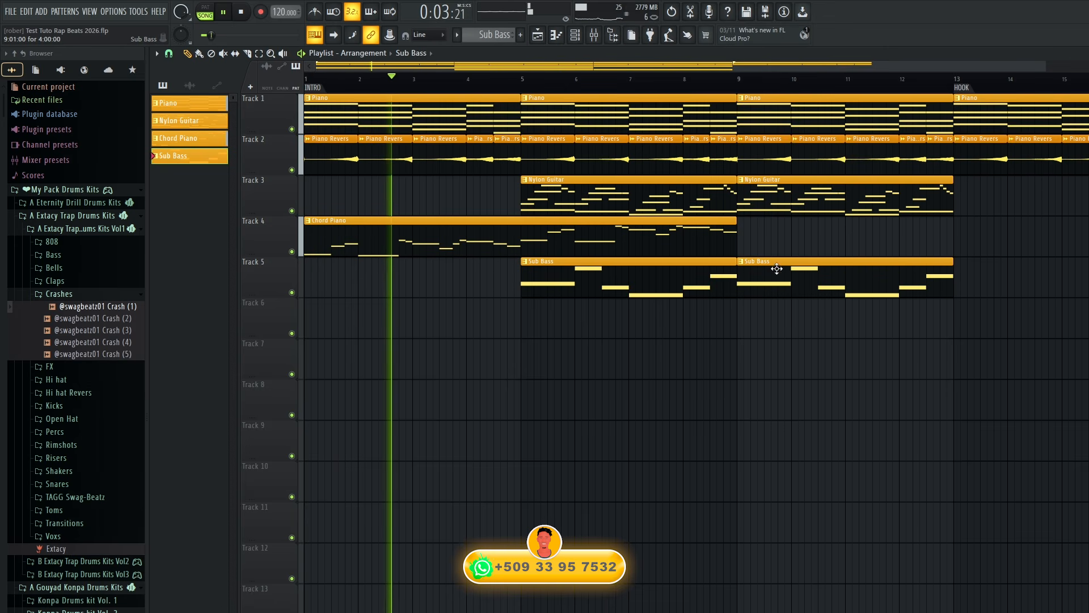
pyautogui.click(819, 205)
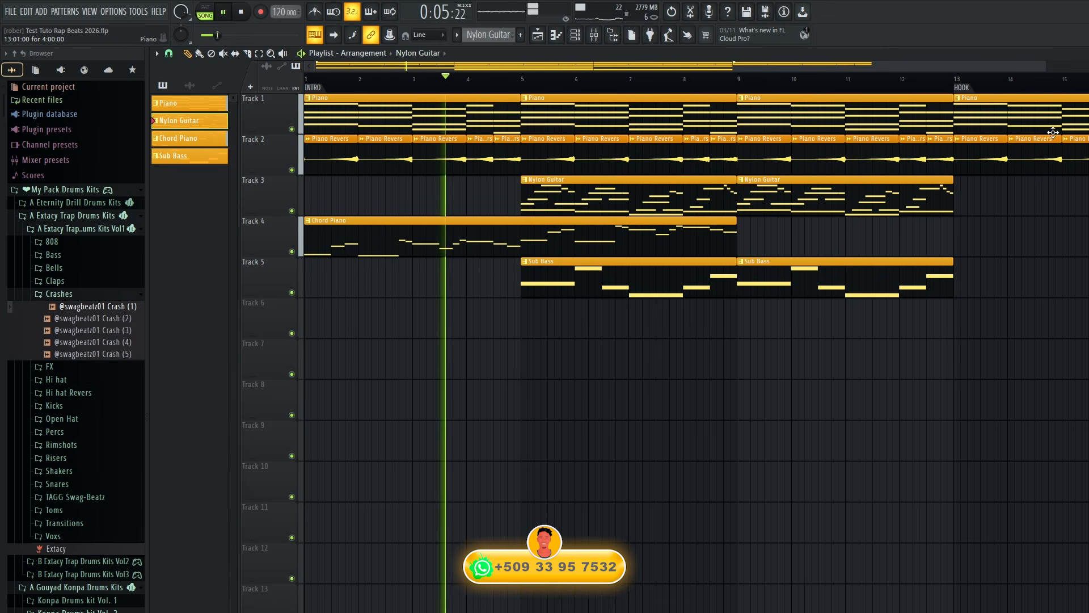
# Delete the Piano and Piano Revers clips that start at or after bar 13 on Tracks 1 and 2.
pyautogui.rightClick(981, 113)
pyautogui.rightClick(979, 156)
pyautogui.rightClick(1036, 156)
pyautogui.rightClick(1070, 158)
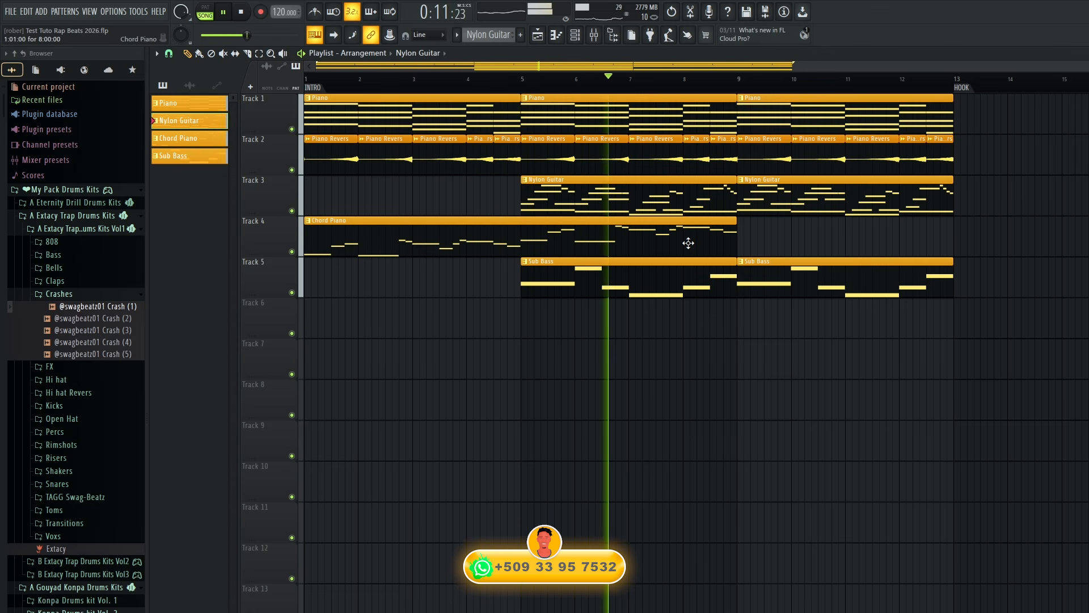
# Move the Chord Piano clip on Track 4 so it starts at bar 5.
pyautogui.press('space')
pyautogui.moveTo(663, 242); pyautogui.dragTo(882, 237)
pyautogui.press('space')
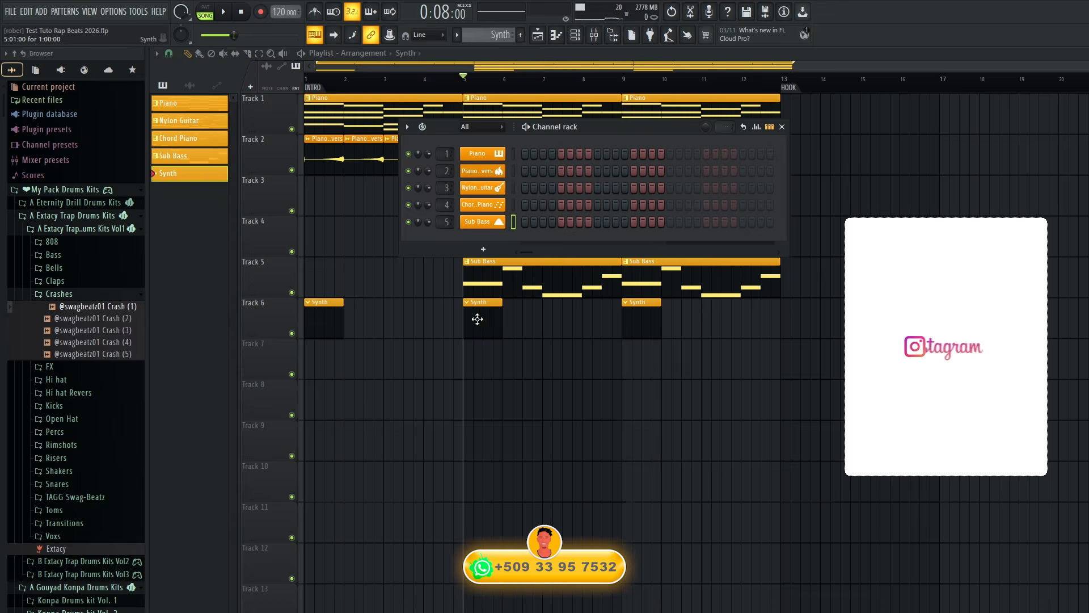
# Add an Xpand!2 instrument channel and load Big Hard Pad+ from 014 Strings into part A.
pyautogui.click(478, 248)
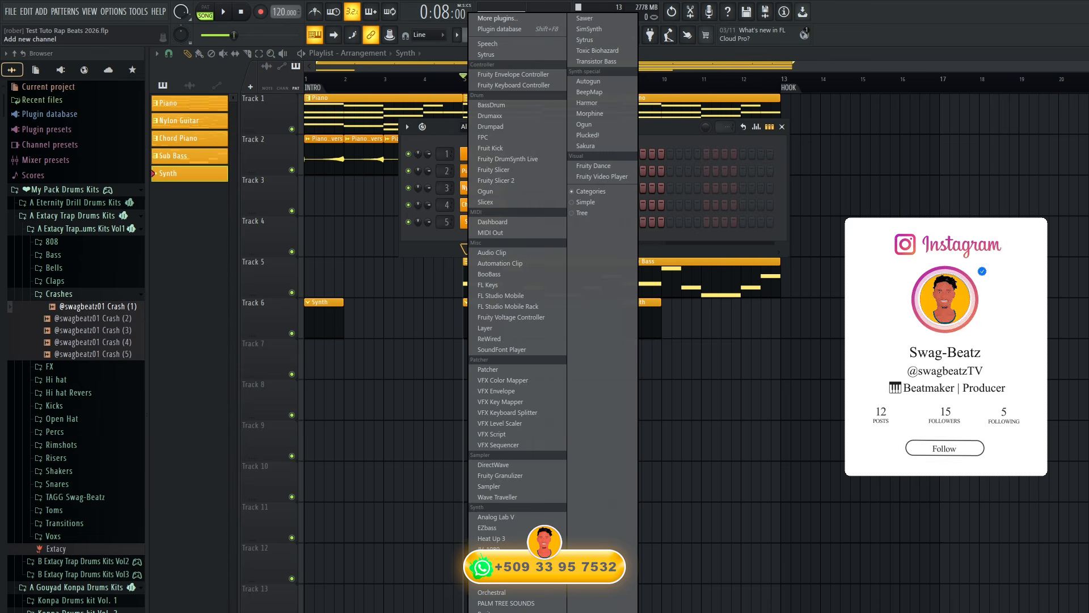
pyautogui.click(497, 571)
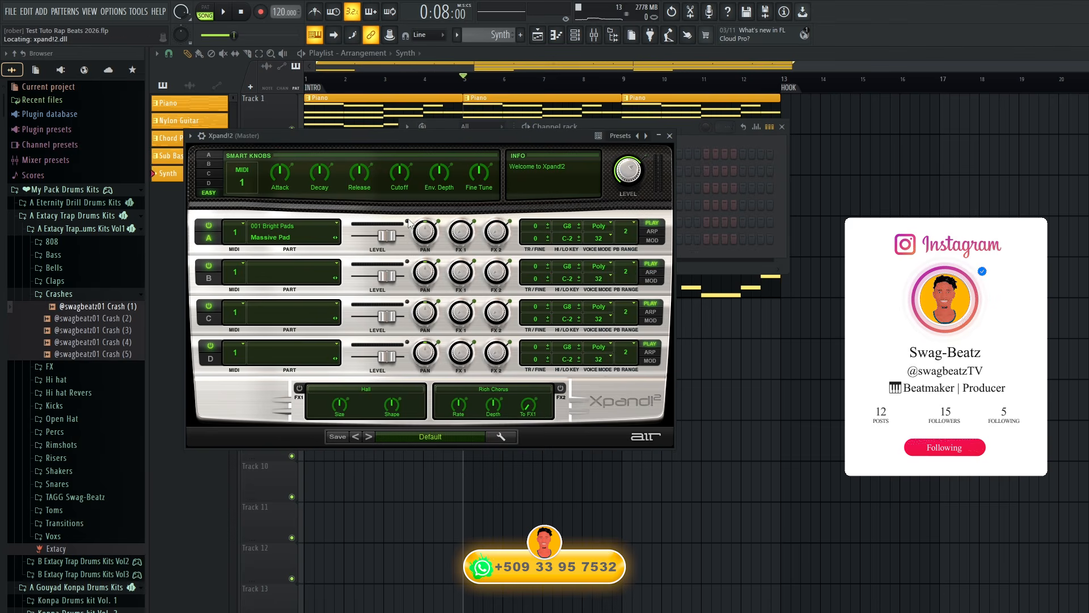
pyautogui.moveTo(416, 137); pyautogui.dragTo(1028, 190)
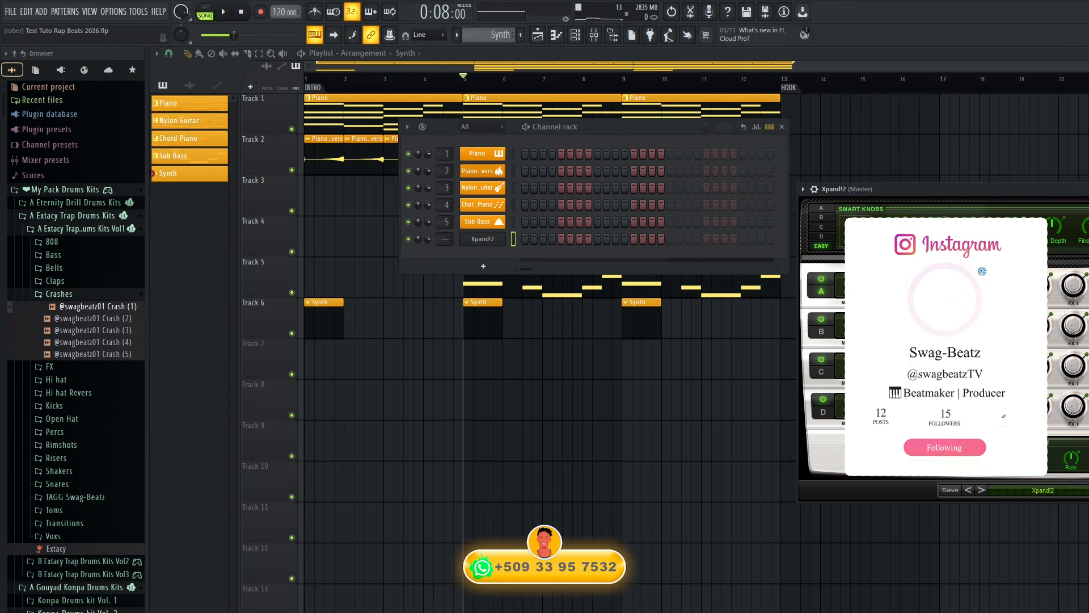
pyautogui.click(864, 288)
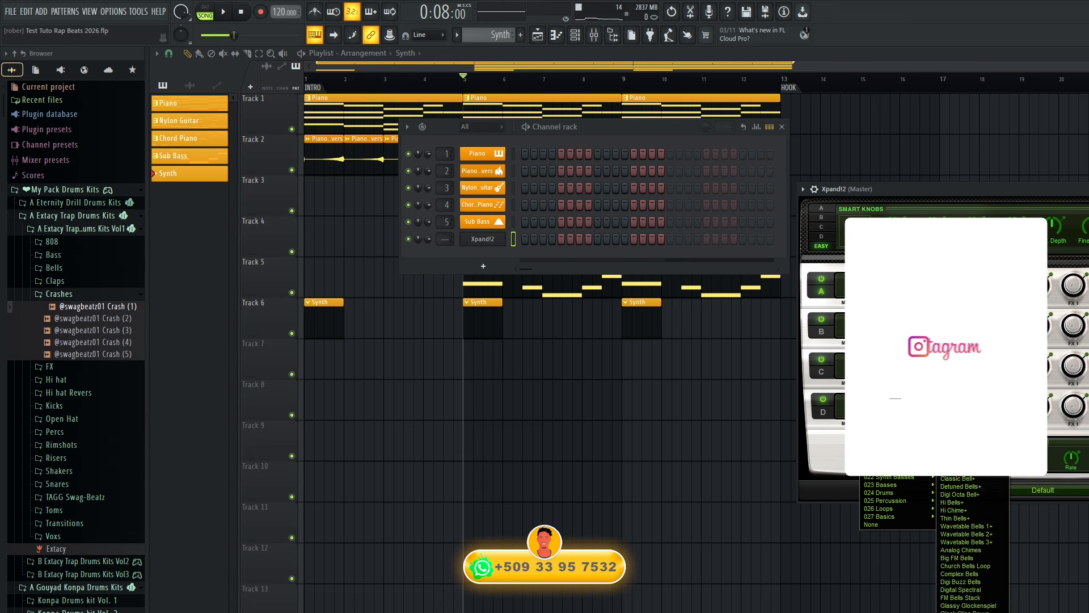
pyautogui.moveTo(896, 469)
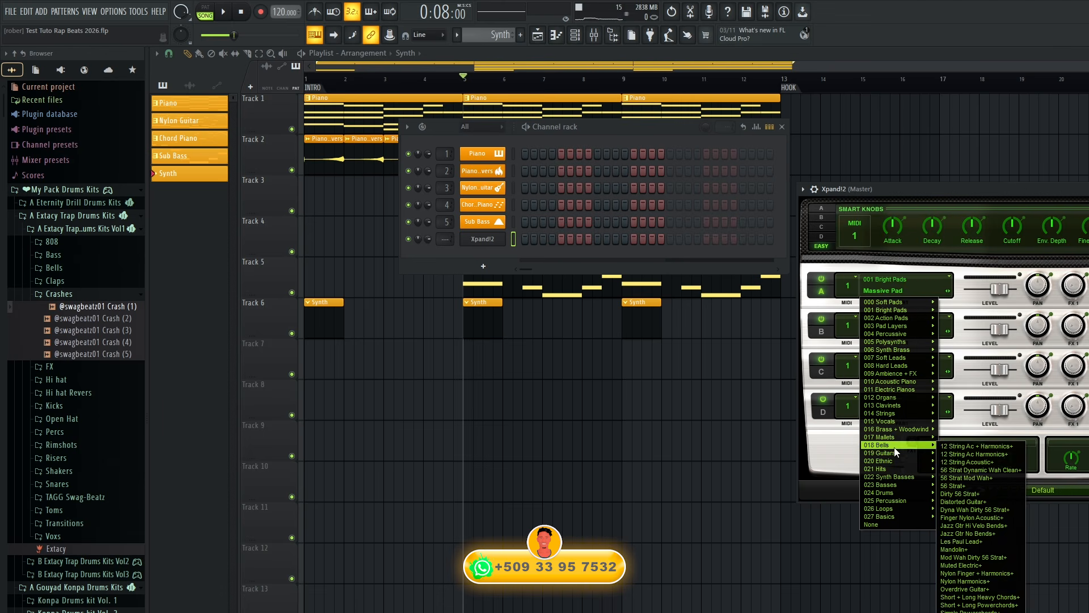
pyautogui.moveTo(895, 419)
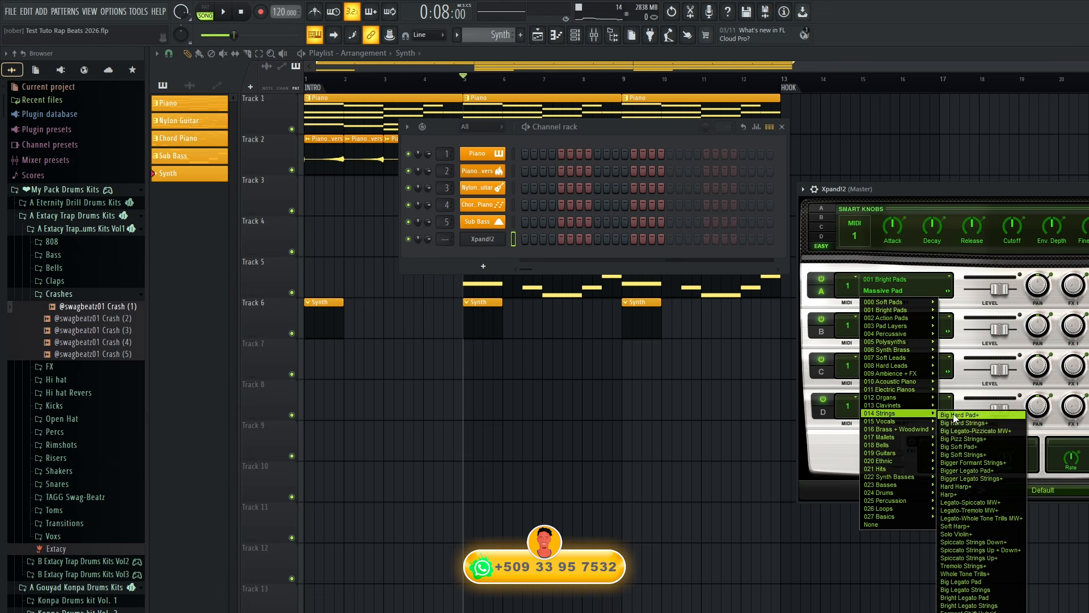
pyautogui.click(955, 415)
# Rename the Xpand!2 channel to String and colour it dark orange (#FFA114).
pyautogui.rightClick(494, 243)
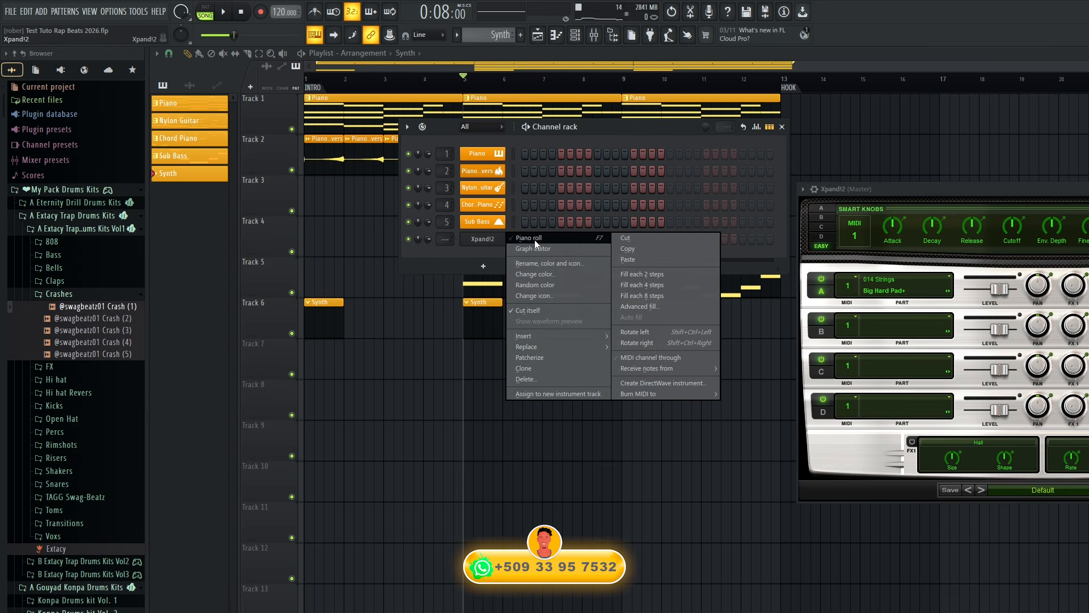
pyautogui.click(559, 263)
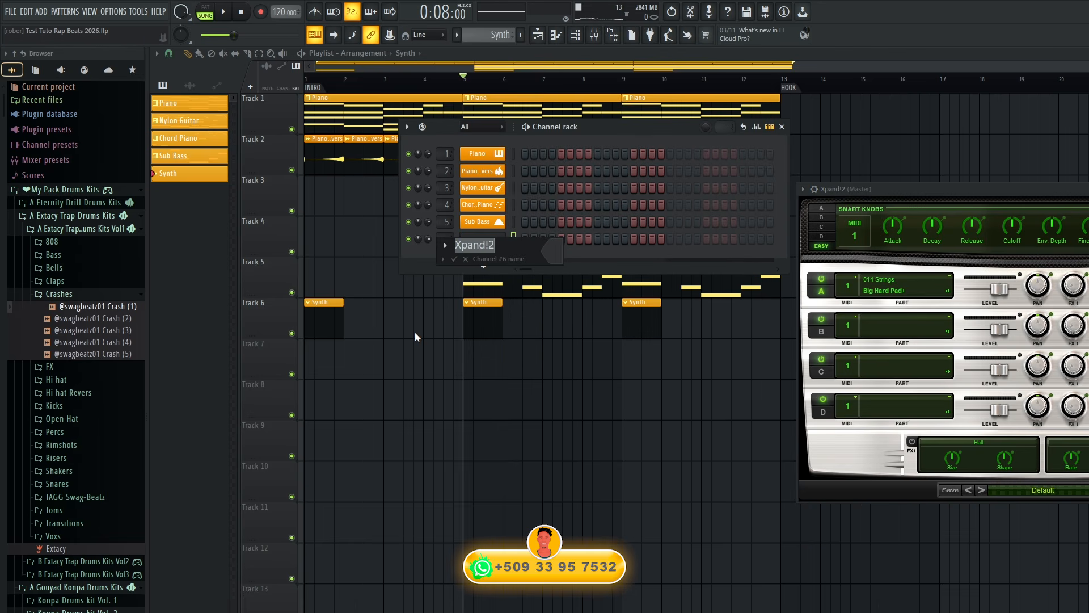
pyautogui.write('String')
pyautogui.click(557, 259)
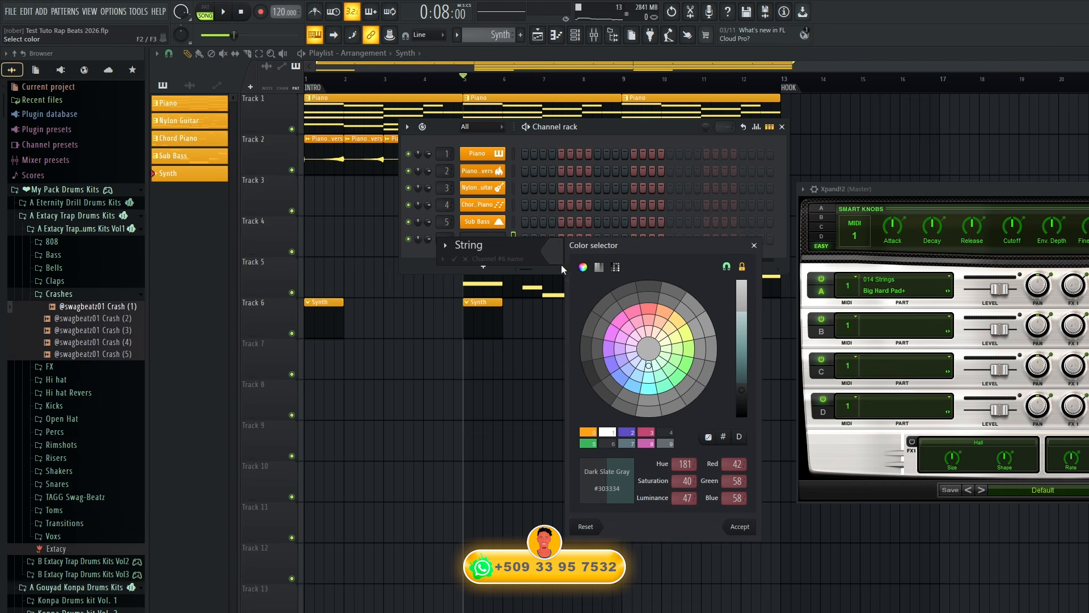
pyautogui.click(596, 432)
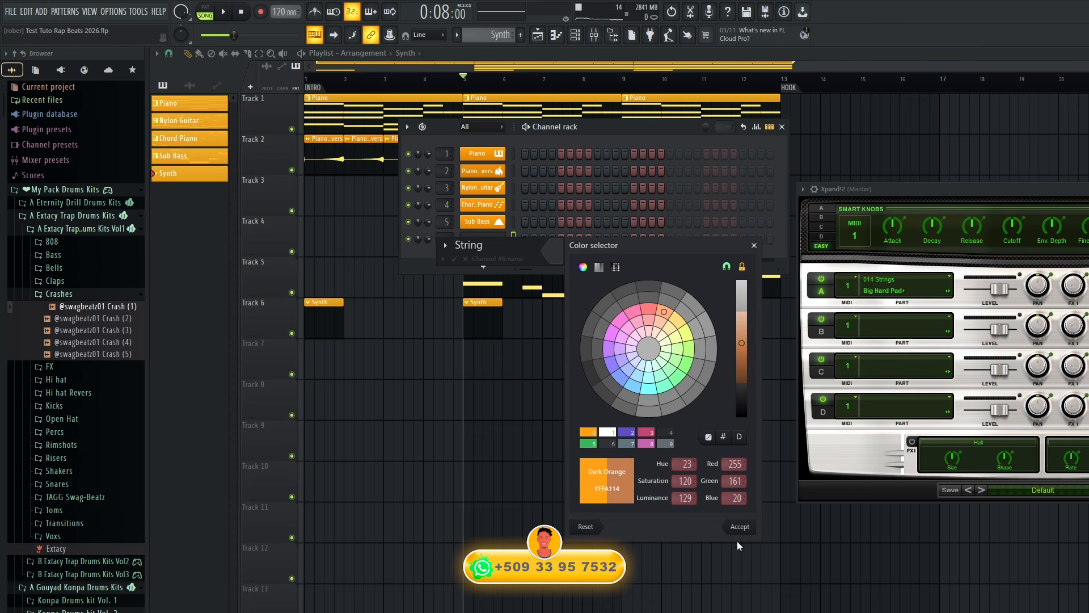
pyautogui.click(737, 529)
# Give the String channel the harp icon and route it to mixer track 7.
pyautogui.click(443, 245)
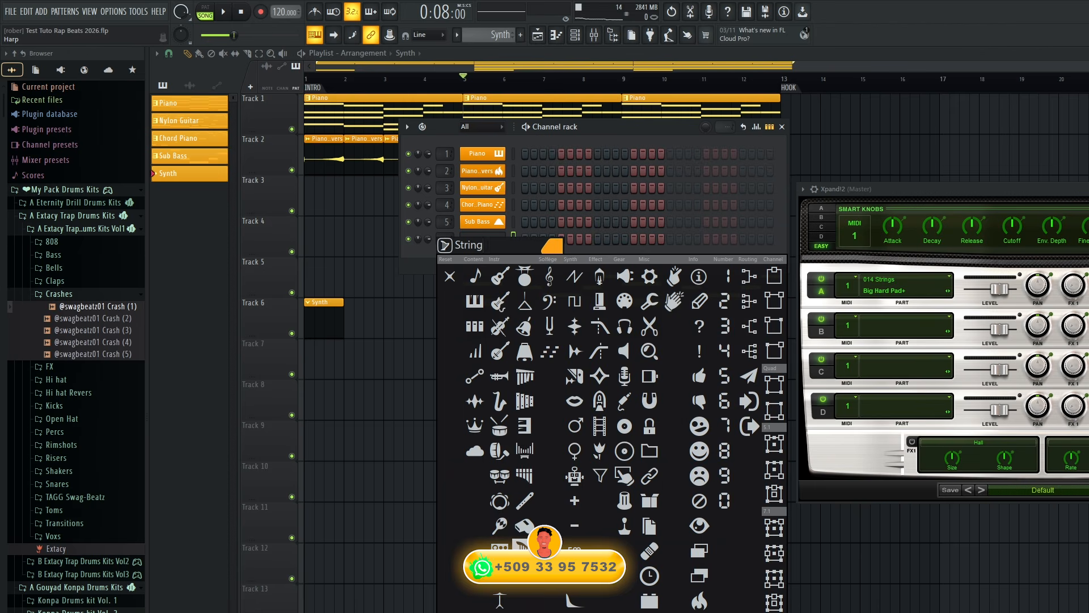
pyautogui.click(525, 550)
pyautogui.click(457, 259)
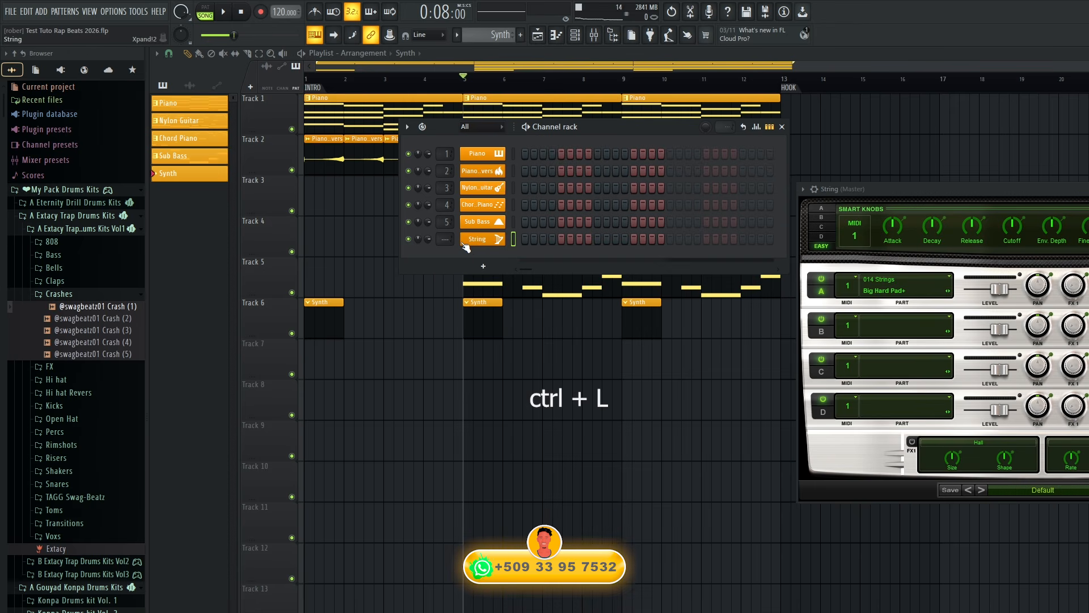
pyautogui.hotkey('ctrl', 'l')
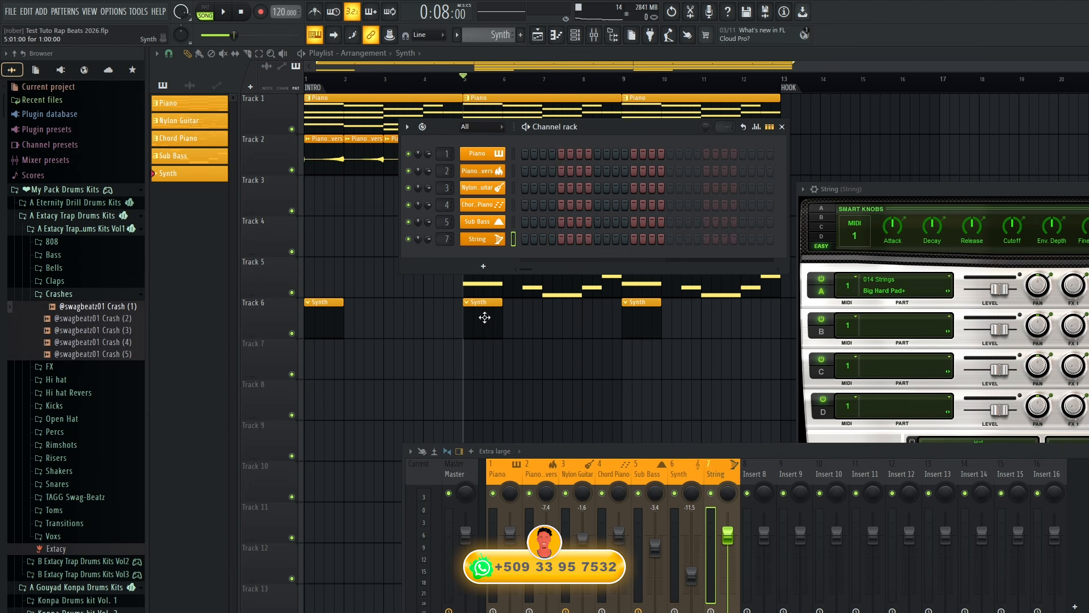
# Rename the Synth pattern used by the clips on Track 6 to String.
pyautogui.click(312, 304)
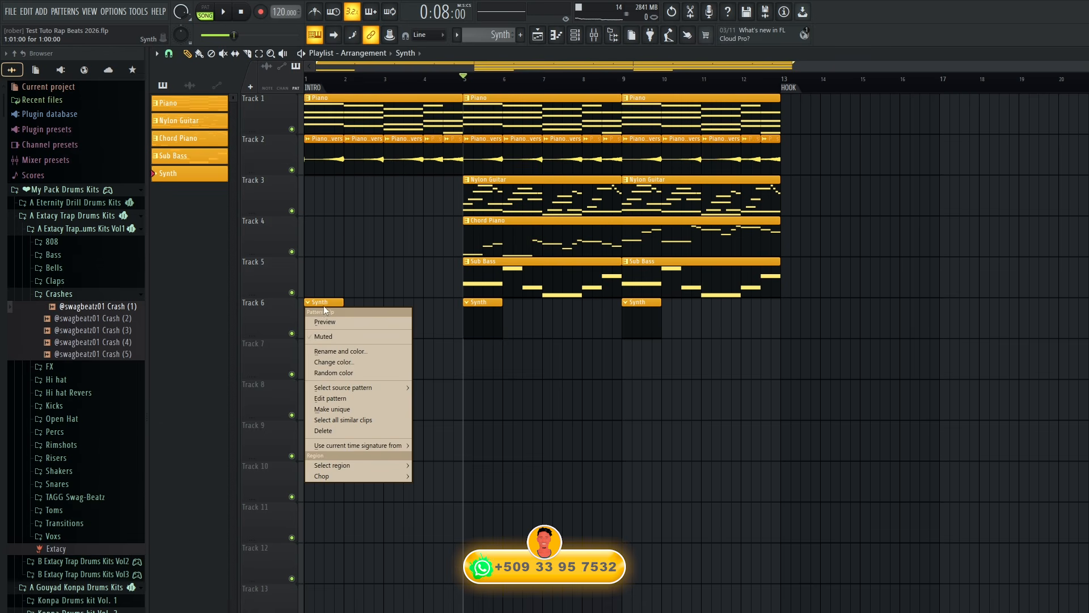
pyautogui.click(341, 349)
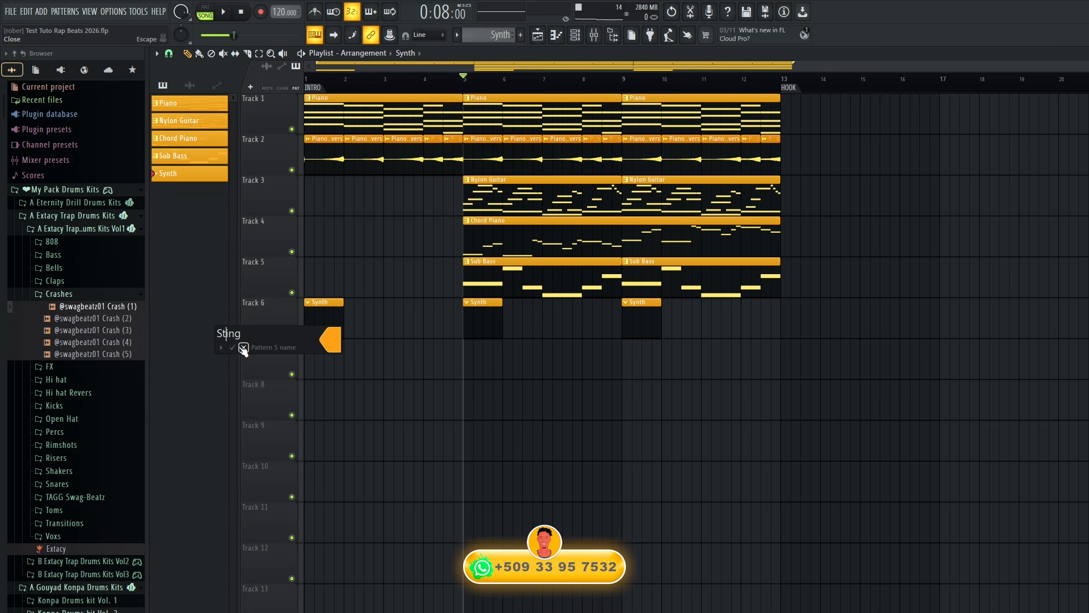
pyautogui.click(231, 350)
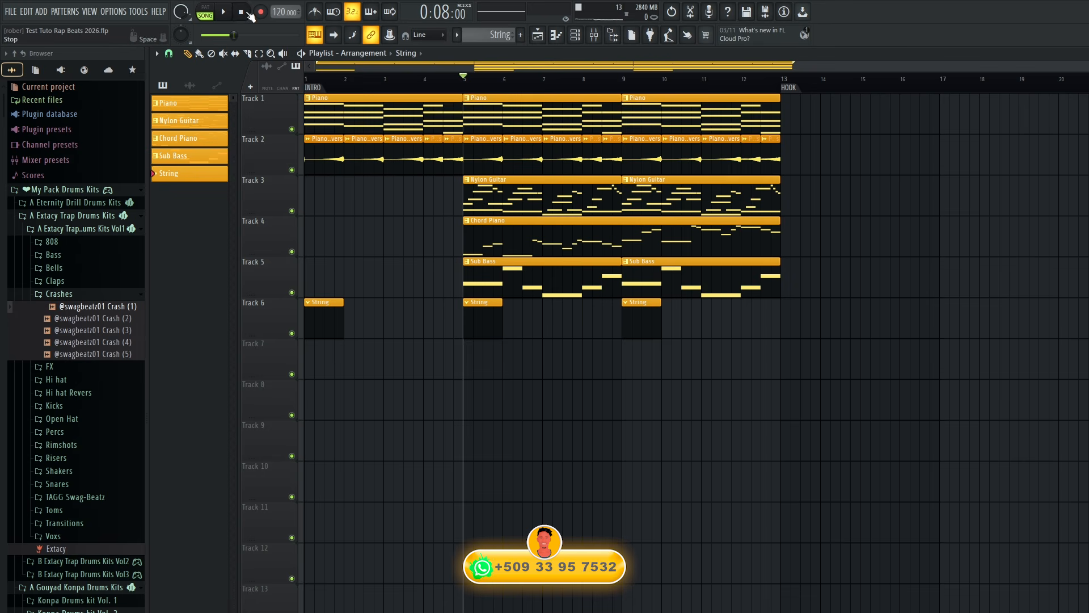
# Copy the Piano channel's chord notes from the Piano pattern.
pyautogui.click(574, 36)
pyautogui.press('F7')
pyautogui.scroll(4, 494, 36)
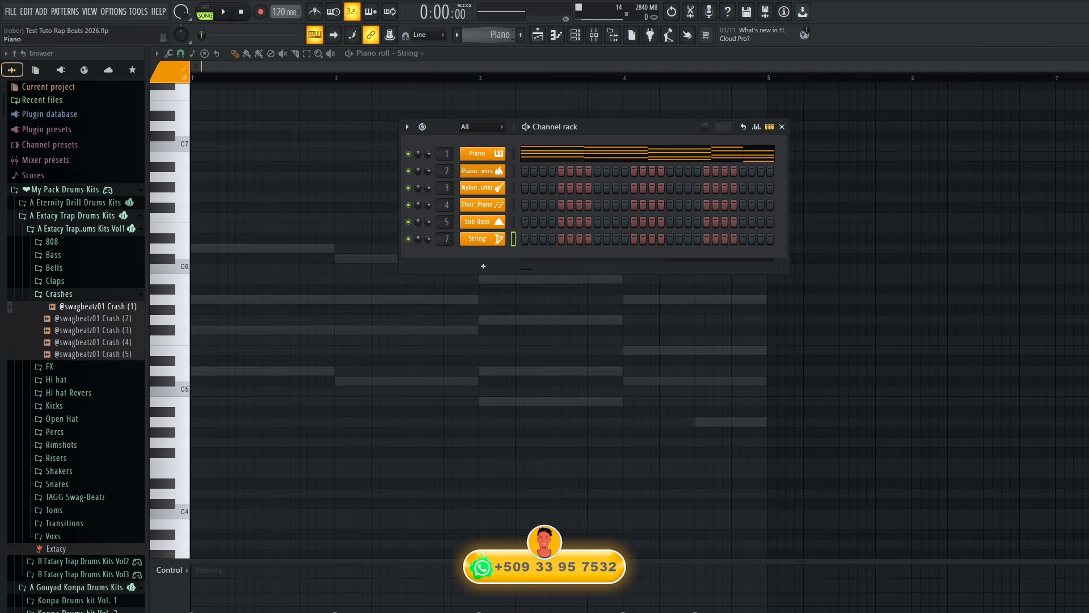
pyautogui.rightClick(489, 158)
pyautogui.click(616, 163)
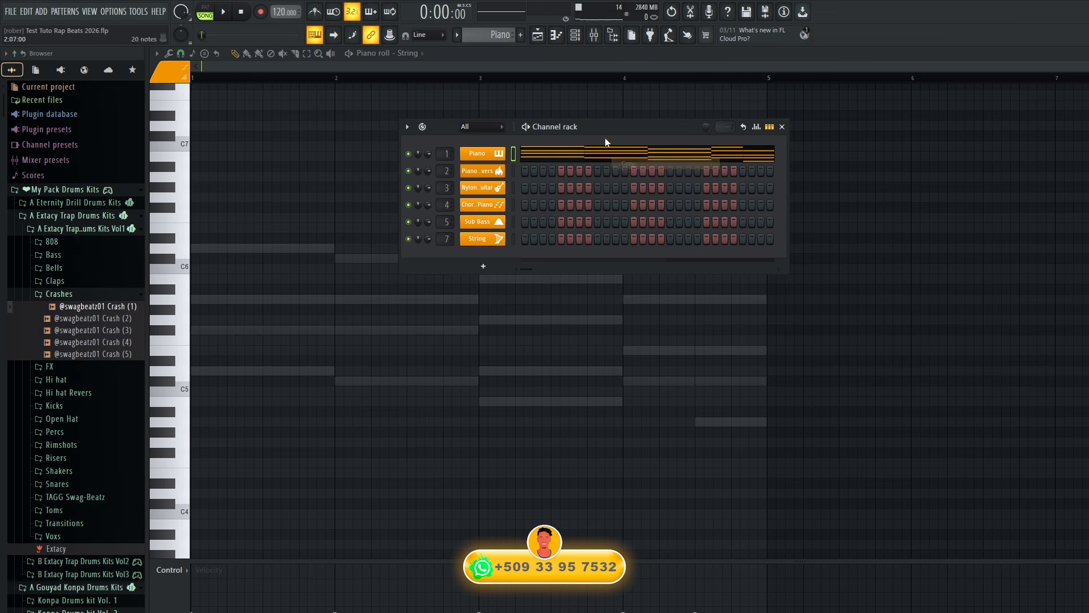
# Paste the copied chords into the String channel of the String pattern and bring its piano roll into view.
pyautogui.scroll(-2, 490, 35)
pyautogui.scroll(-2, 490, 35)
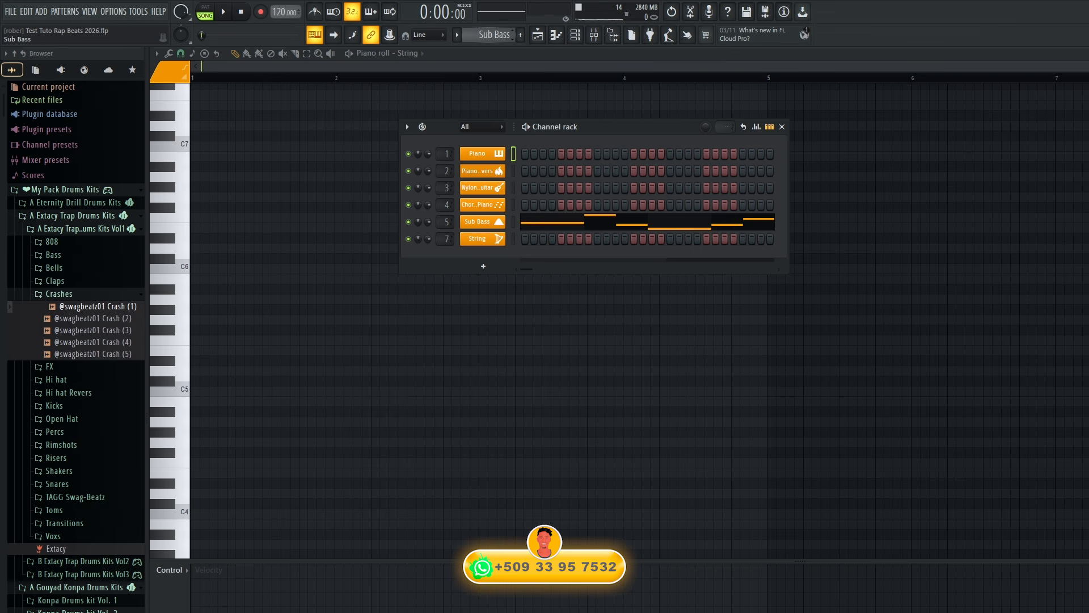
pyautogui.scroll(-1, 500, 35)
pyautogui.rightClick(499, 238)
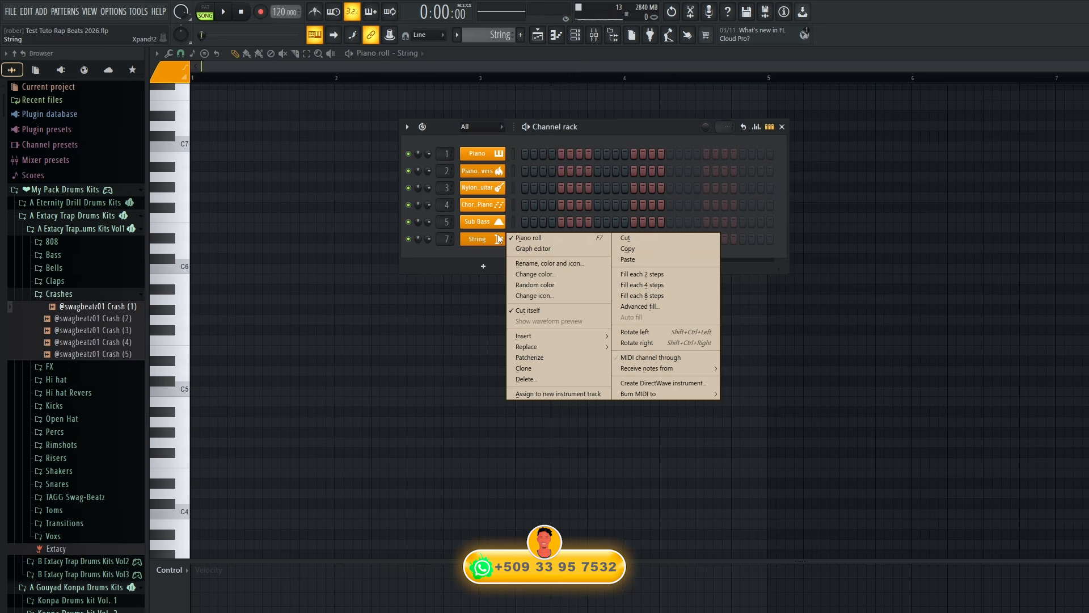
pyautogui.click(626, 260)
pyautogui.click(414, 431)
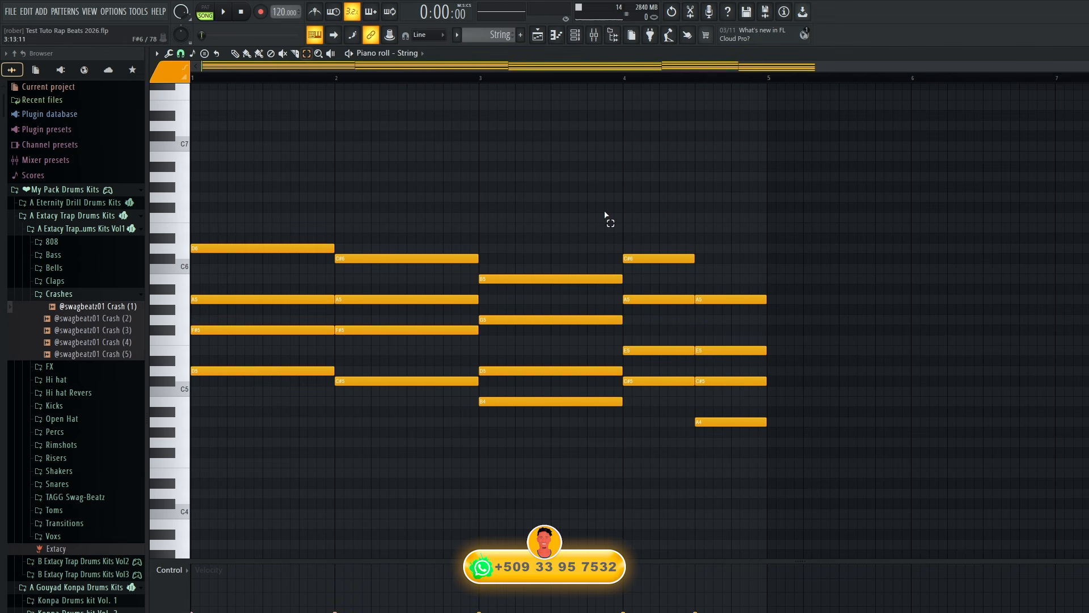
# Select all String notes in bars 1 to 3 and shorten them to half a bar.
pyautogui.moveTo(609, 255); pyautogui.dragTo(170, 458)
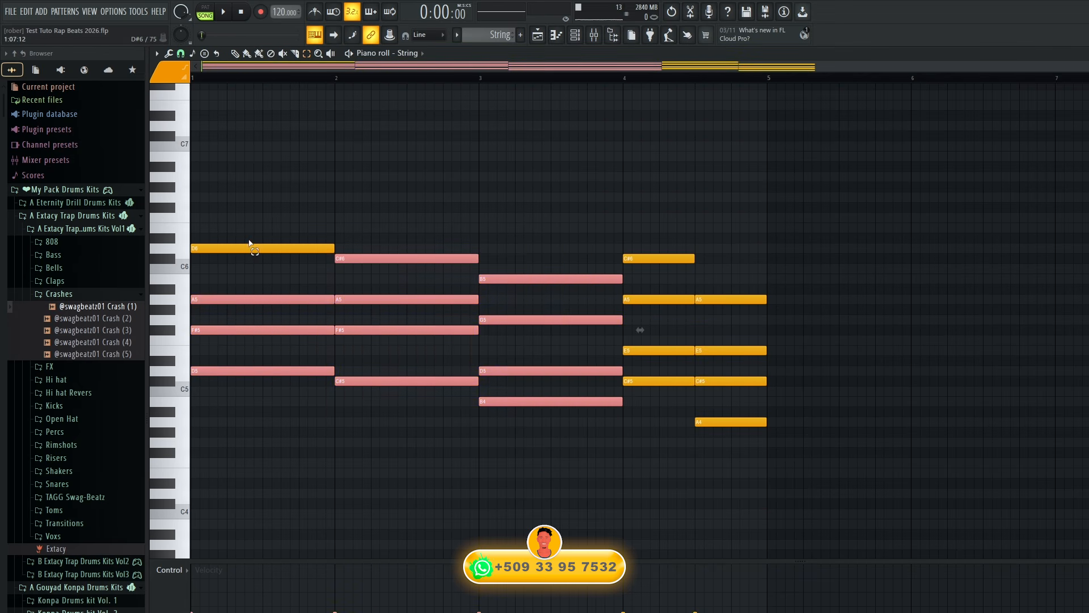
pyautogui.moveTo(248, 235); pyautogui.dragTo(598, 453)
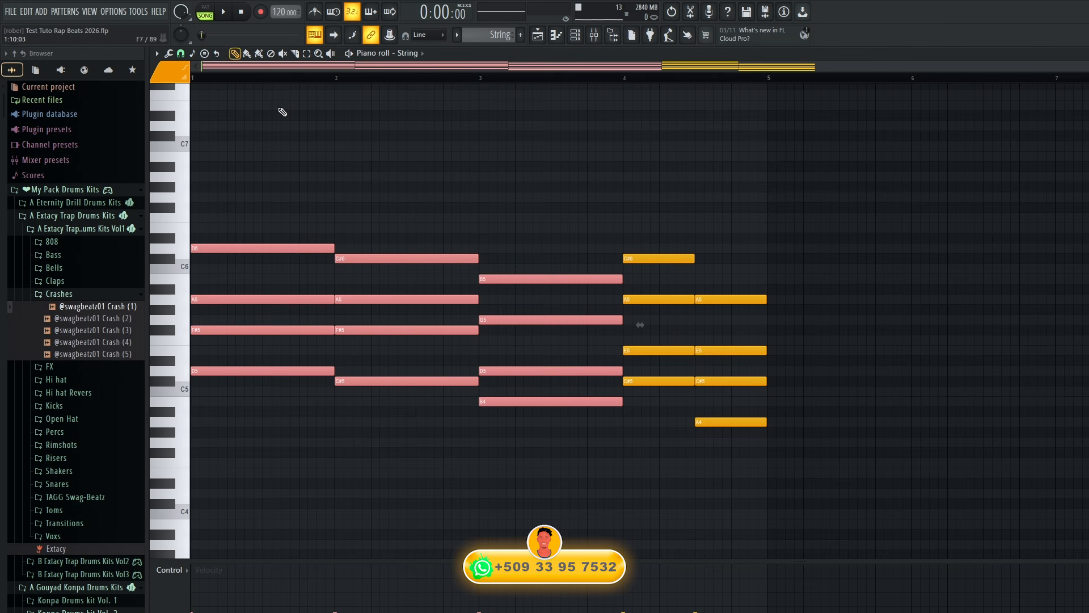
pyautogui.moveTo(328, 250); pyautogui.dragTo(262, 249)
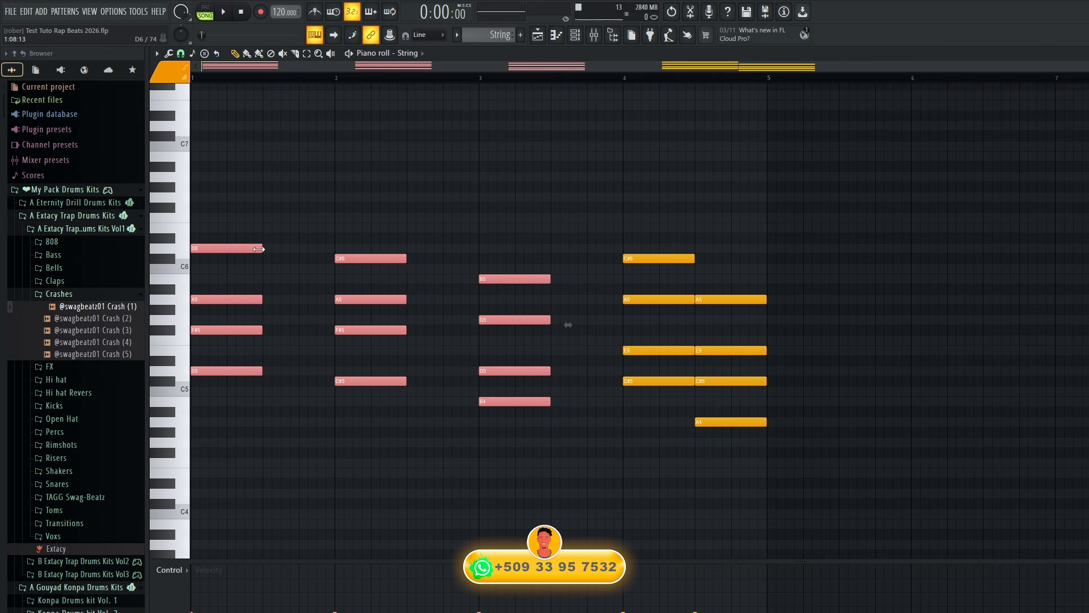
# Select every note in the String pattern and shorten them all to a single sixteenth step.
pyautogui.click(561, 190)
pyautogui.moveTo(869, 194); pyautogui.dragTo(193, 453)
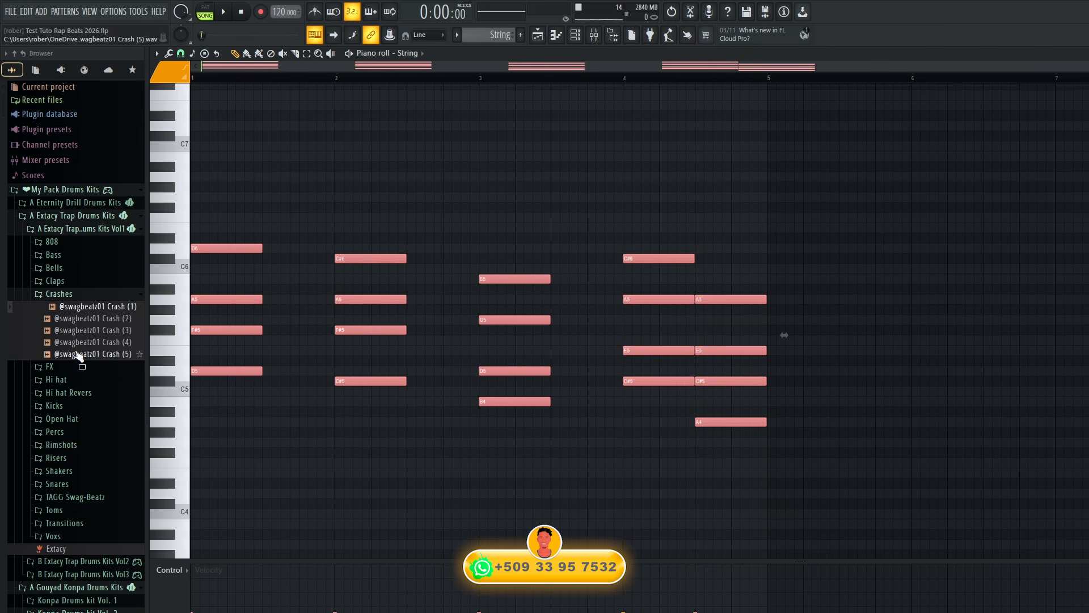
pyautogui.moveTo(262, 249); pyautogui.dragTo(173, 258)
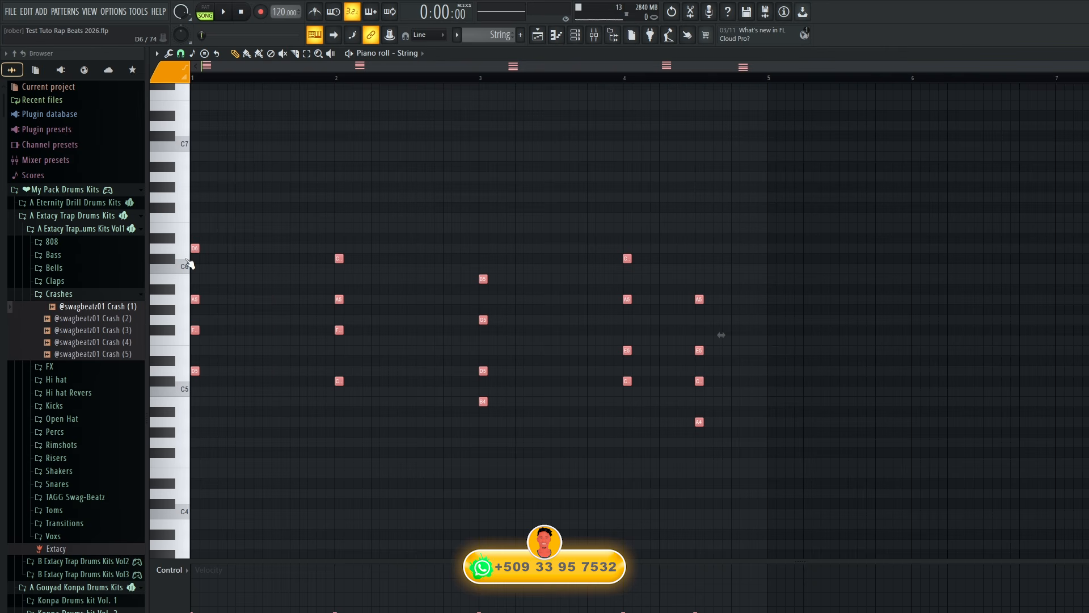
# Duplicate all the short String chords and place the copies one beat after the originals.
pyautogui.hotkey('ctrl', 'b')
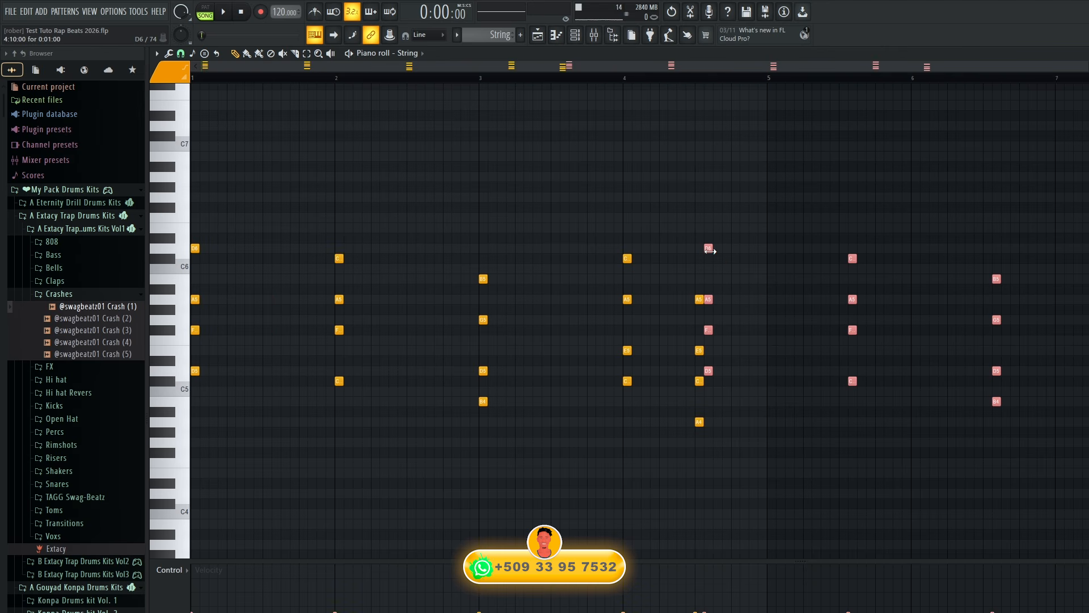
pyautogui.moveTo(708, 249); pyautogui.dragTo(216, 252)
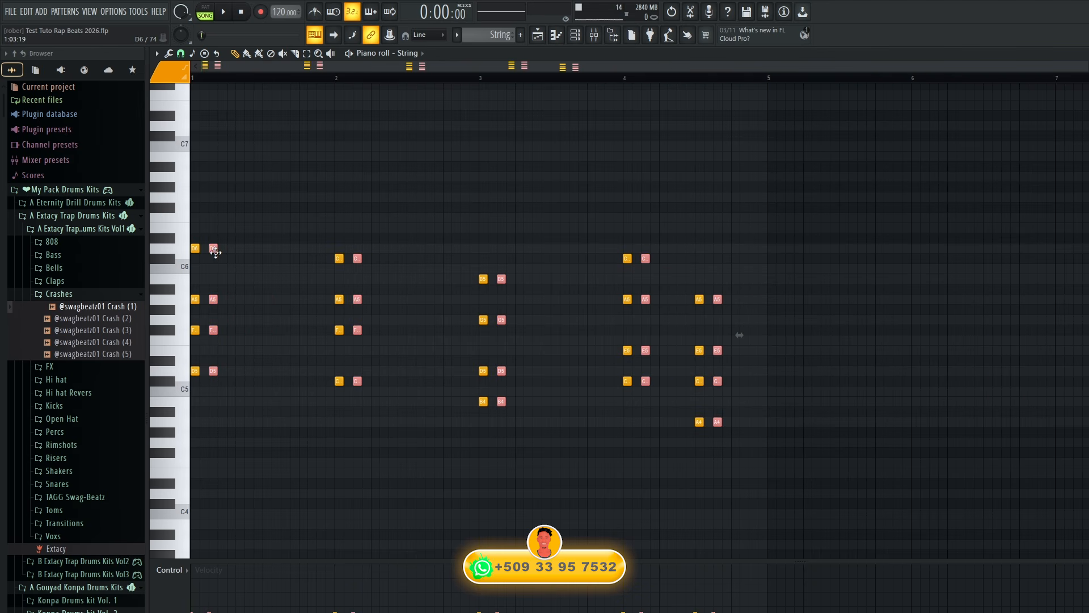
pyautogui.press('space')
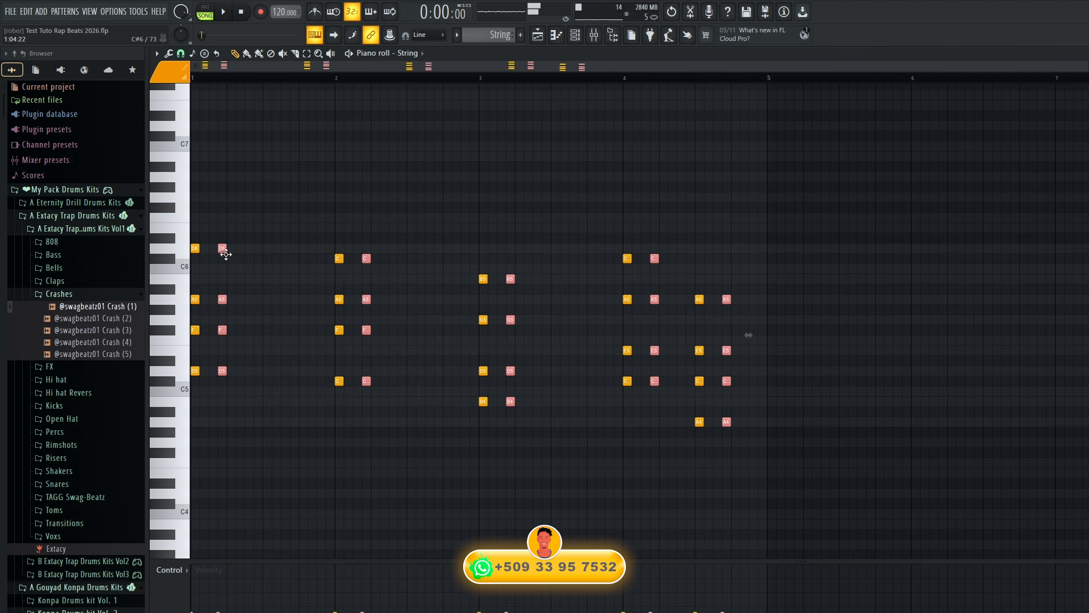
pyautogui.moveTo(221, 250); pyautogui.dragTo(231, 250)
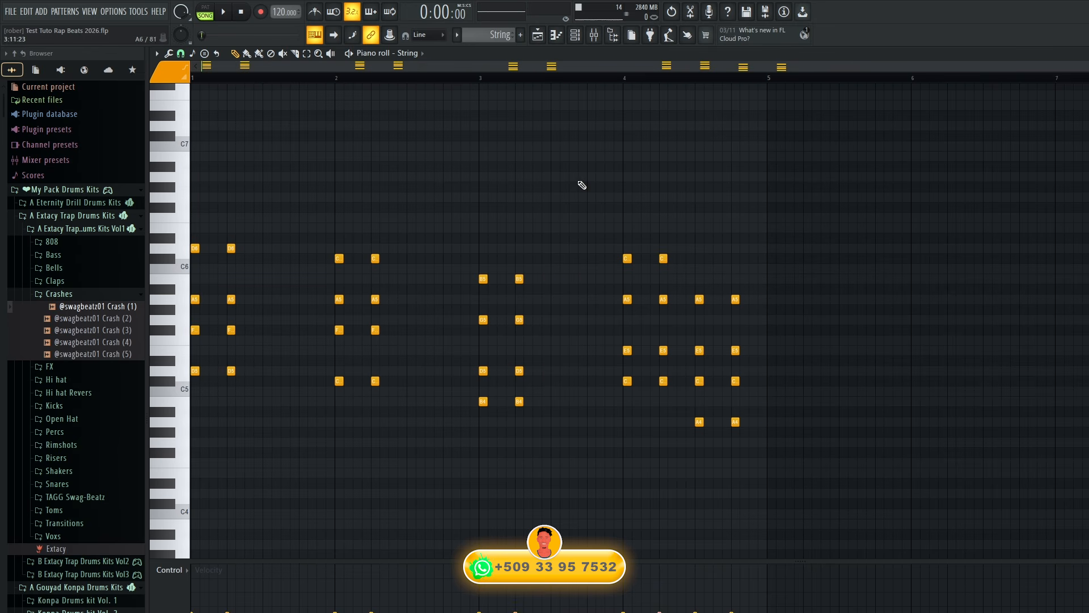
# Copy the String chords in bars 1 to 3 and paste them onto the third and fourth beats of those bars.
pyautogui.moveTo(579, 173); pyautogui.dragTo(193, 437)
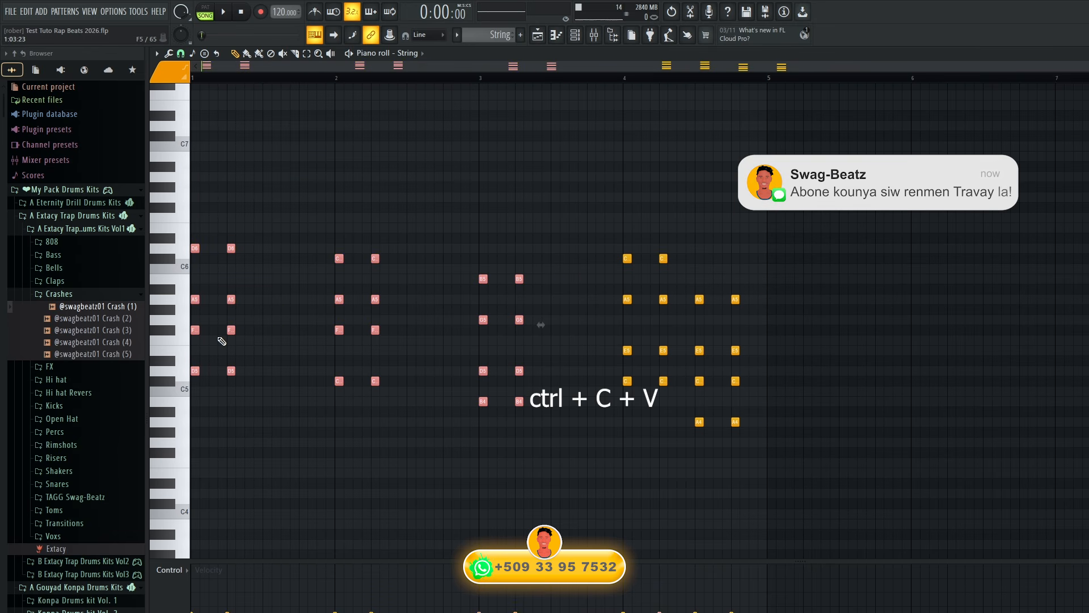
pyautogui.hotkey('ctrl', 'c')
pyautogui.hotkey('ctrl', 'v')
pyautogui.moveTo(243, 252); pyautogui.dragTo(299, 254)
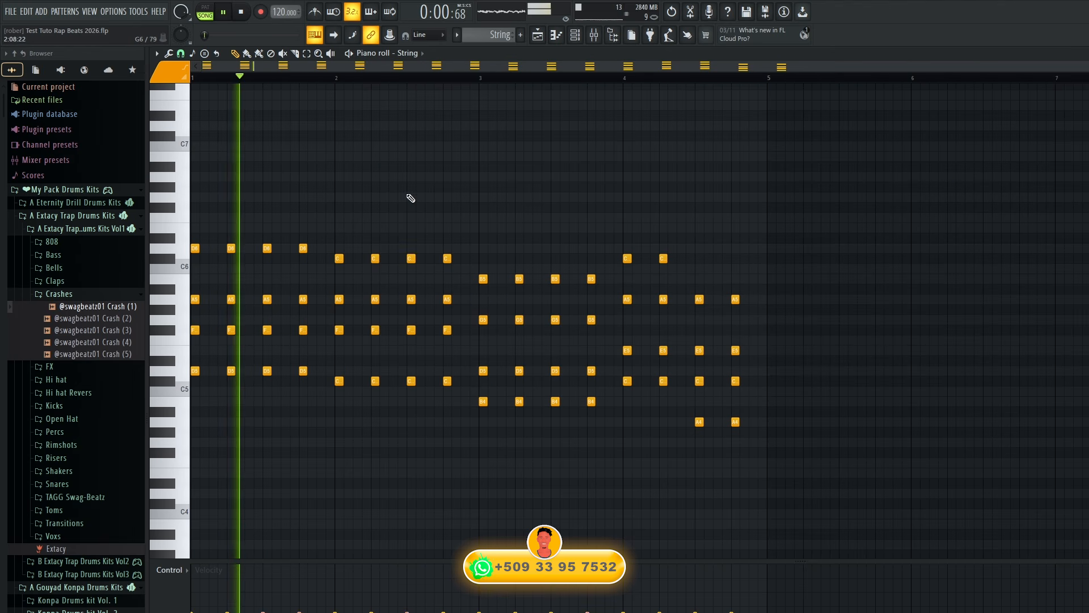
# Audition the 014 Strings presets on part A of the String instrument, stopping at Bigger Legato Strings.
pyautogui.press('F6')
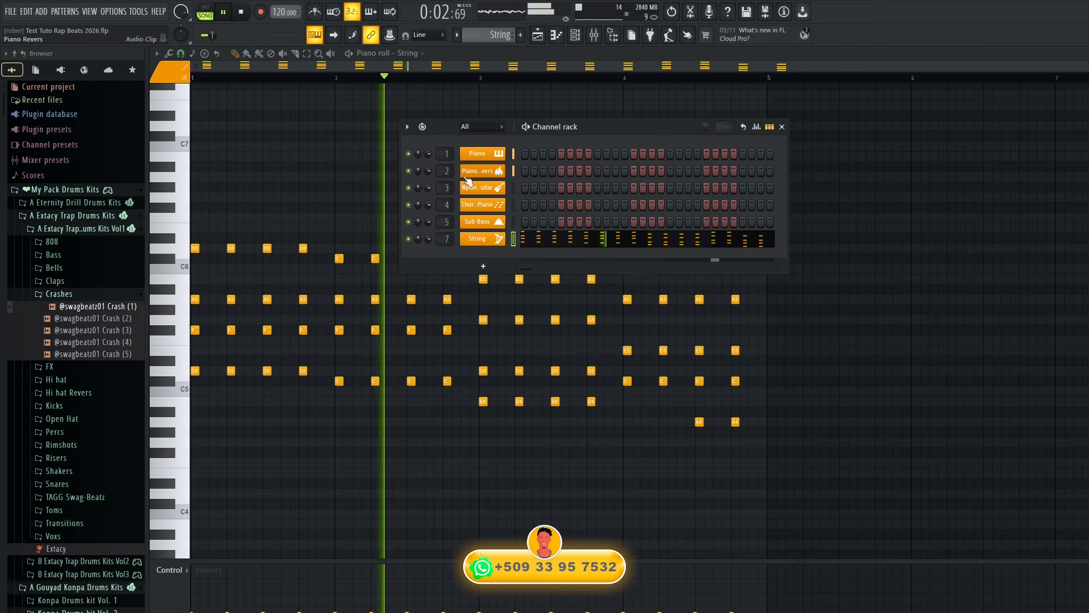
pyautogui.click(499, 239)
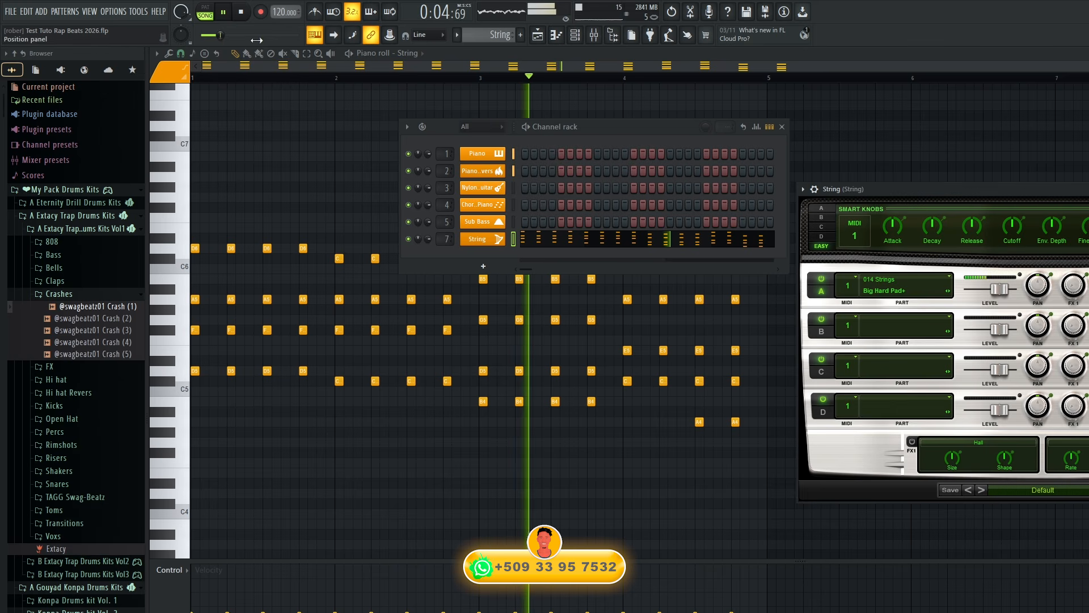
pyautogui.click(948, 291)
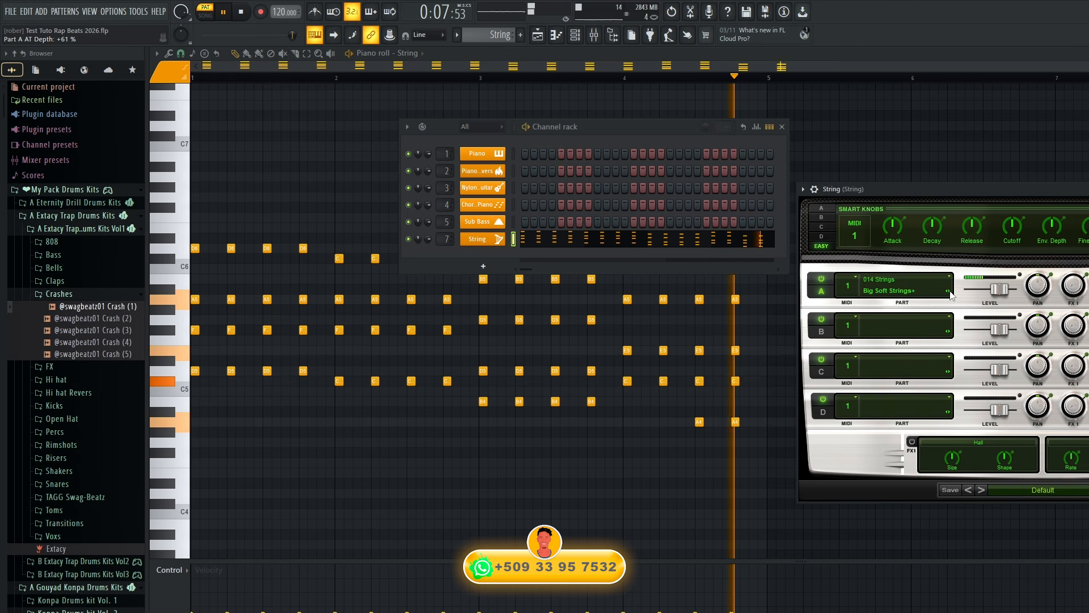
pyautogui.click(951, 294)
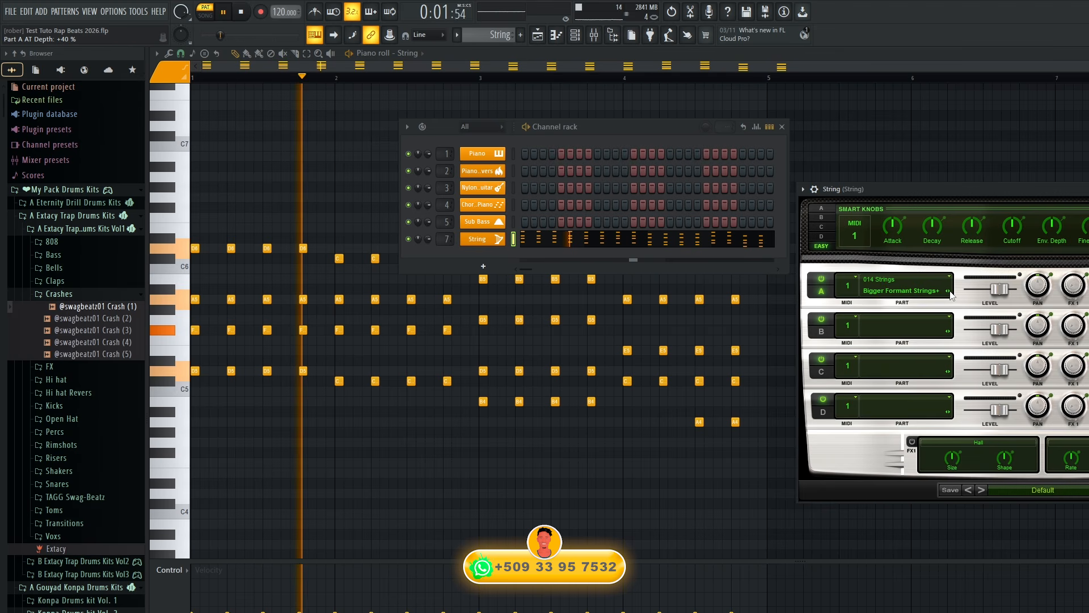
pyautogui.click(952, 294)
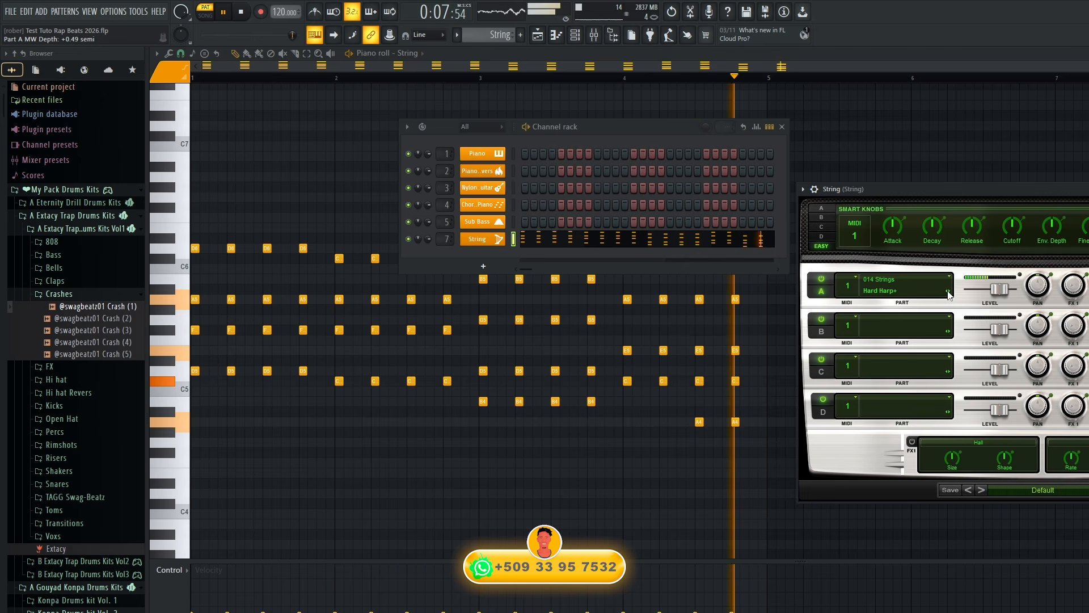
pyautogui.click(948, 292)
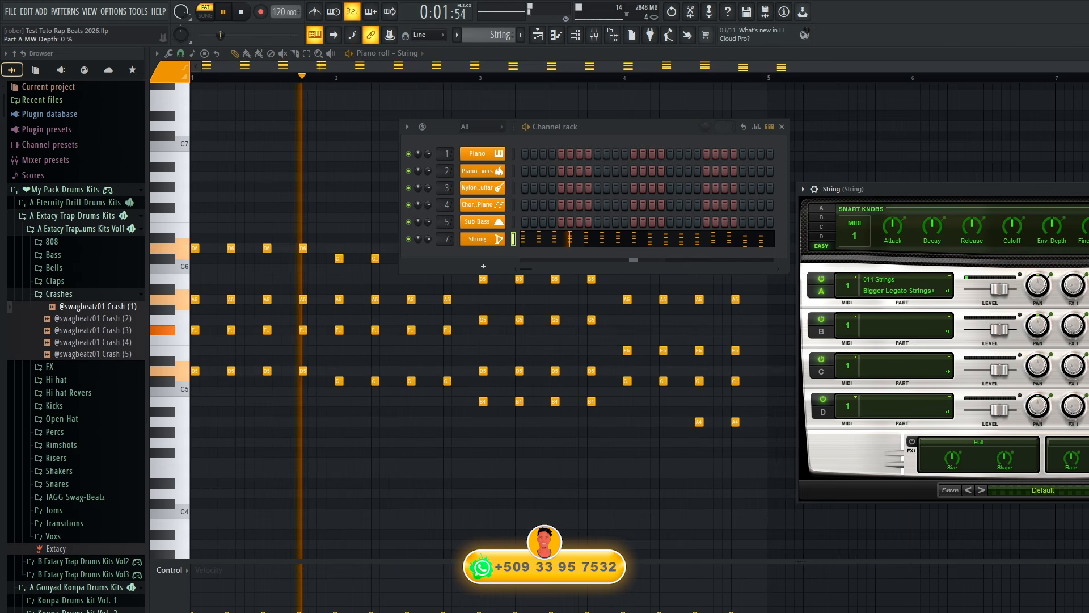
# Resume song playback and set the String mixer track's level to -6.2 dB.
pyautogui.press('Escape')
pyautogui.press('space')
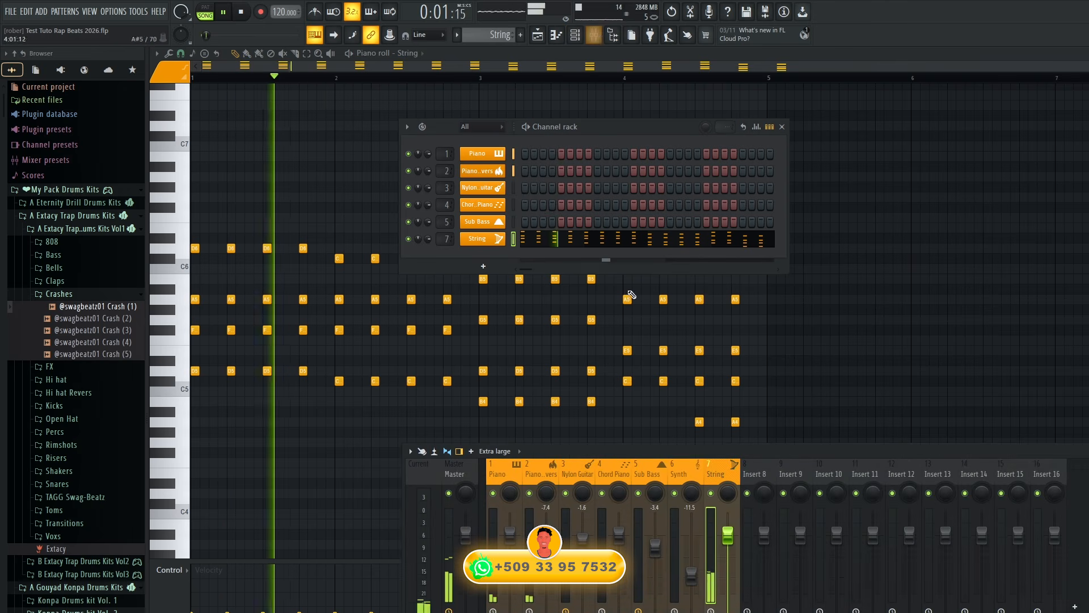
pyautogui.click(594, 34)
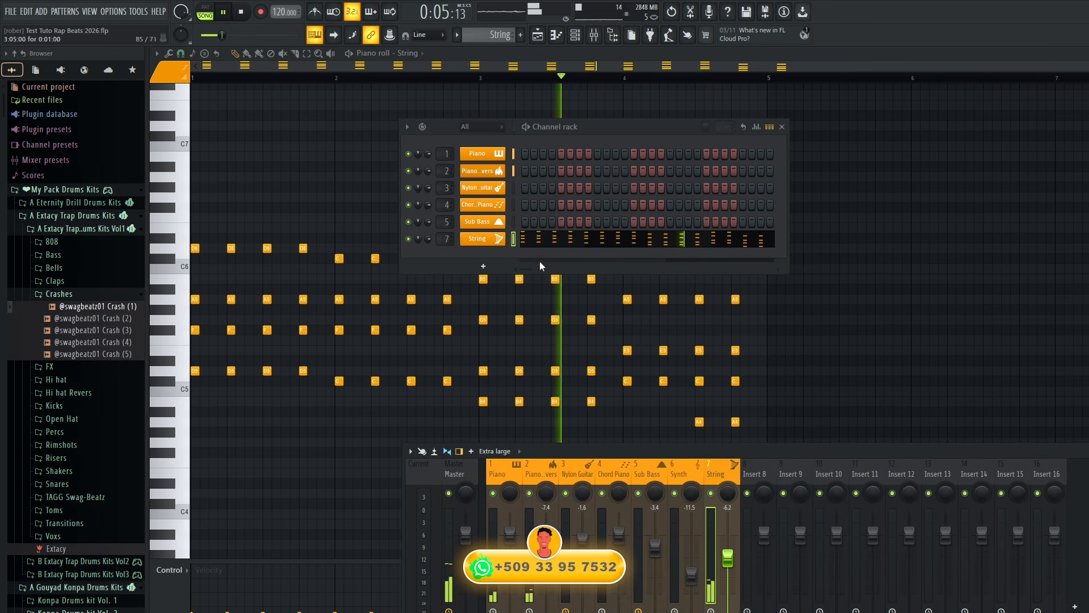
# Try all the String notes one octave higher, then restore their original octave.
pyautogui.click(923, 320)
pyautogui.hotkey('ctrl', 'Up')
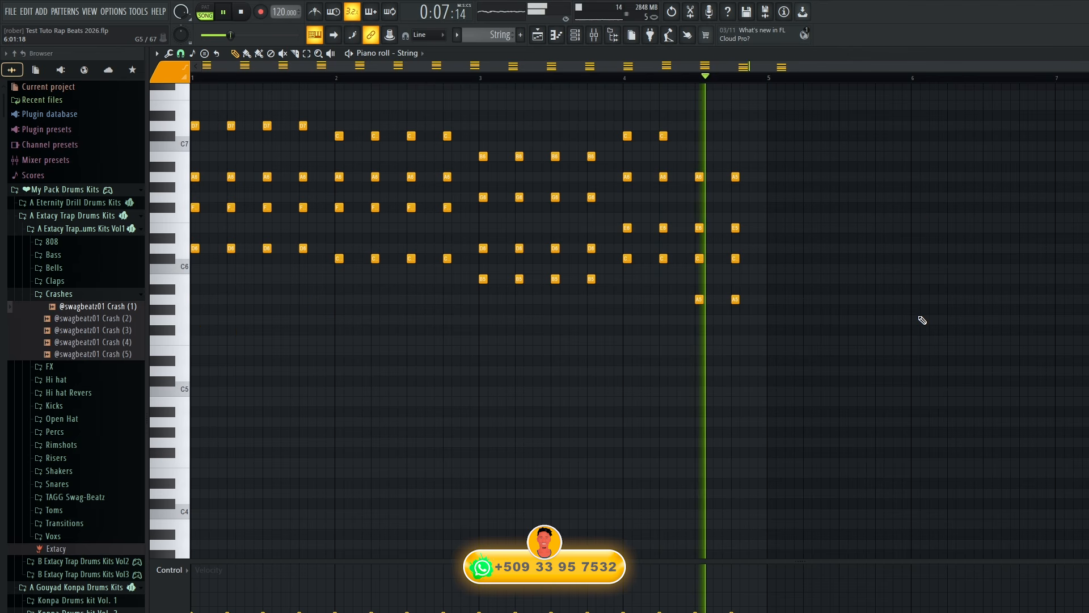
pyautogui.hotkey('ctrl', 'Down')
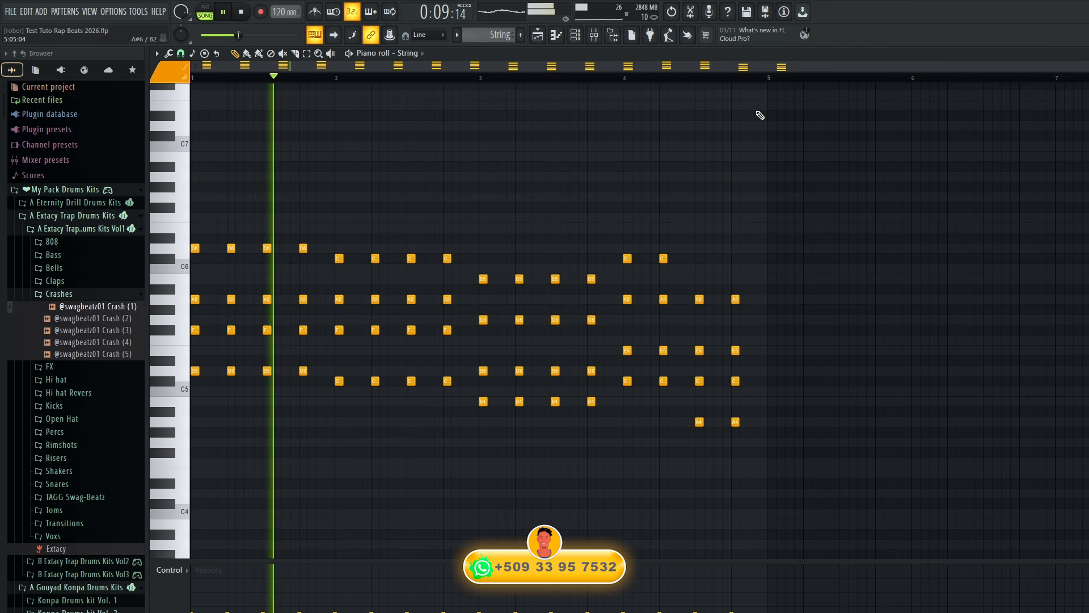
# Insert Fruity Parametric EQ 2 on the String mixer track and cut the low end with band 1.
pyautogui.click(594, 35)
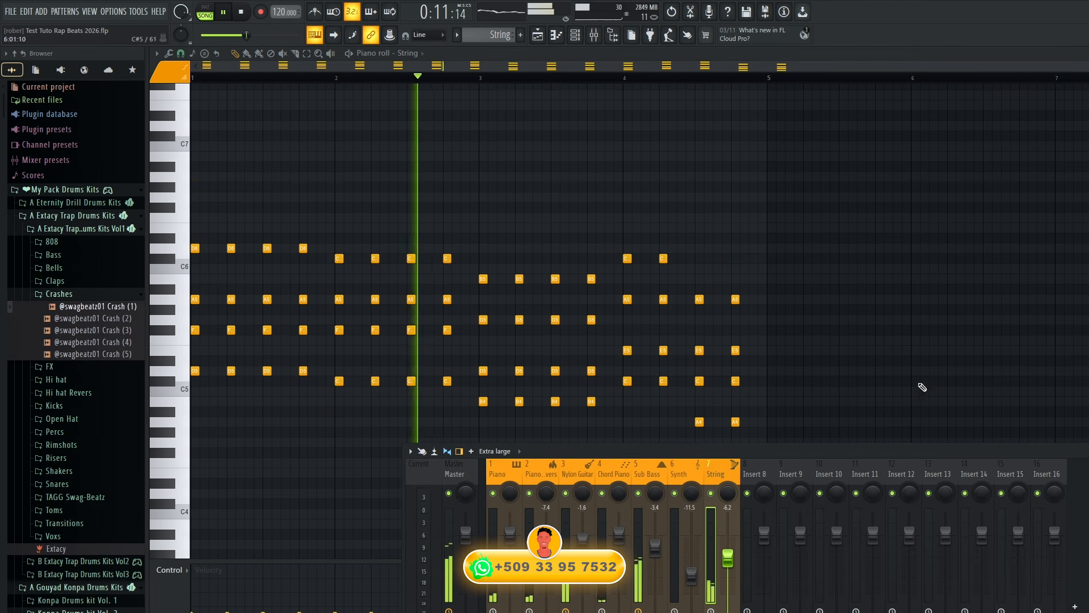
pyautogui.moveTo(1088, 499)
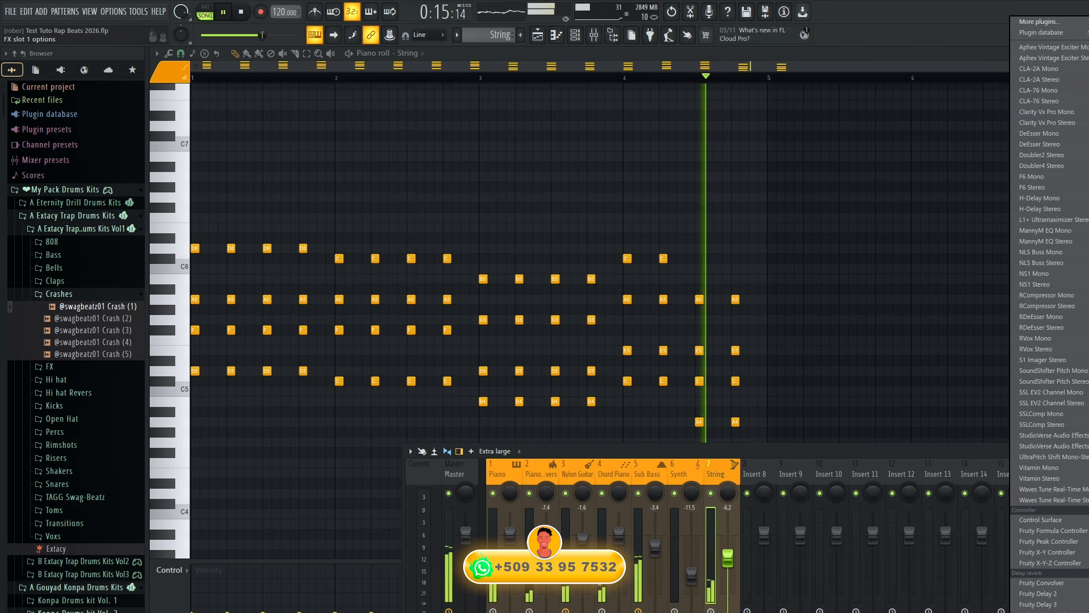
pyautogui.click(1088, 222)
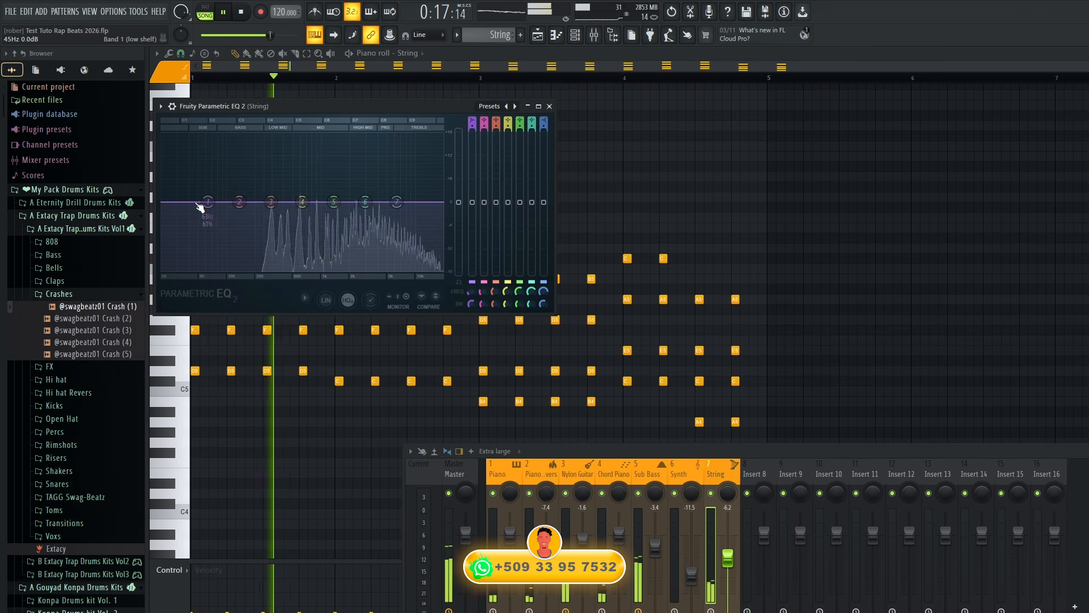
pyautogui.moveTo(207, 203); pyautogui.dragTo(250, 268)
# Boost EQ band 6 in the high mids with an adjusted bandwidth, and set band 1 to about 196 Hz at -17.9 dB.
pyautogui.moveTo(365, 201); pyautogui.dragTo(365, 179)
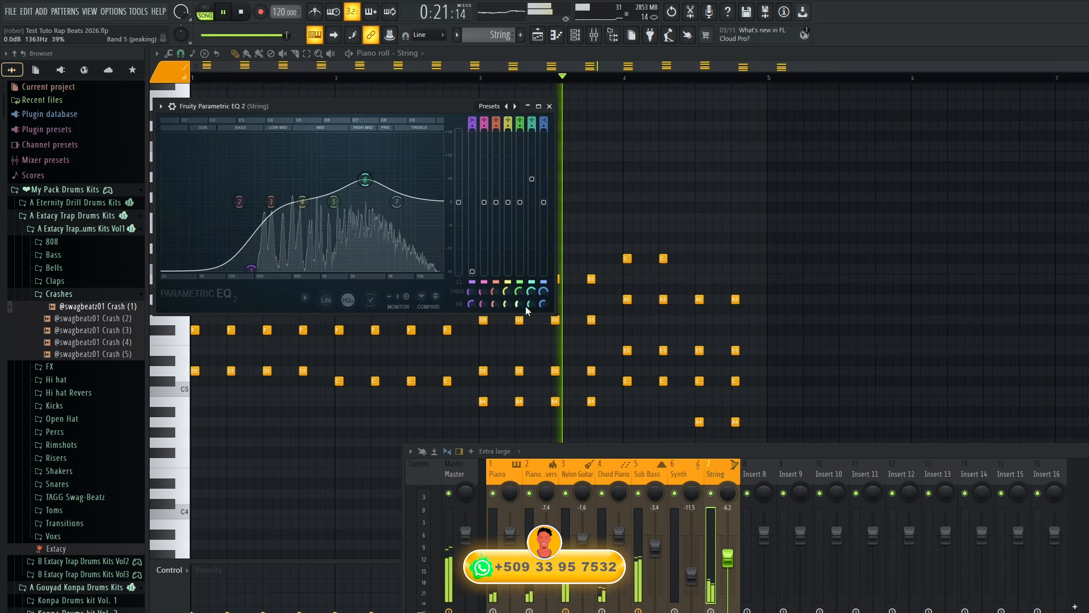
pyautogui.moveTo(531, 304); pyautogui.dragTo(531, 313)
pyautogui.moveTo(251, 270); pyautogui.dragTo(255, 271)
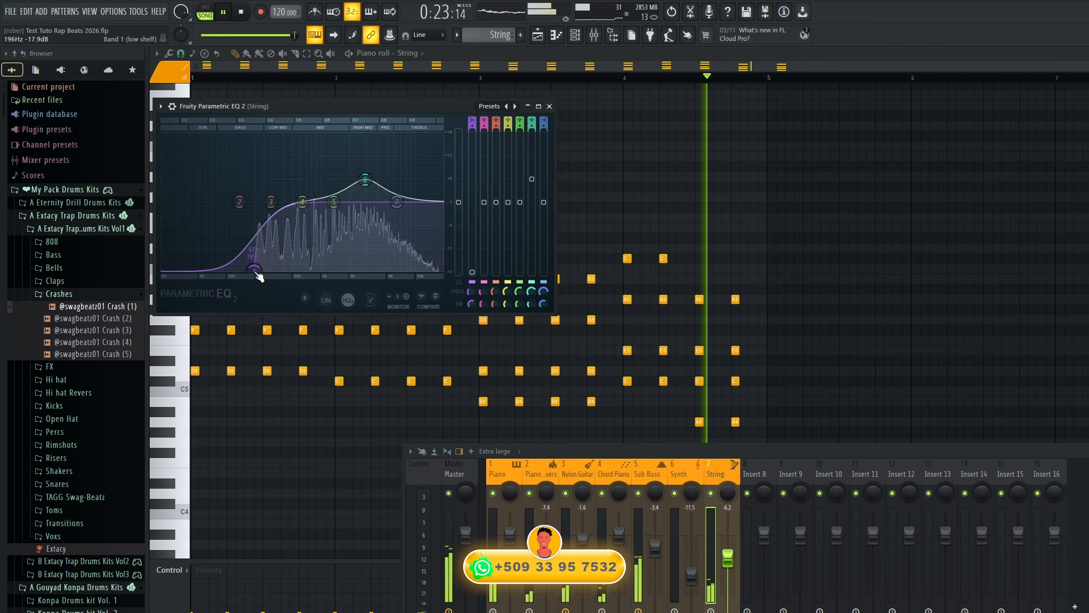
pyautogui.moveTo(363, 182); pyautogui.dragTo(366, 184)
pyautogui.press('space')
pyautogui.press('space')
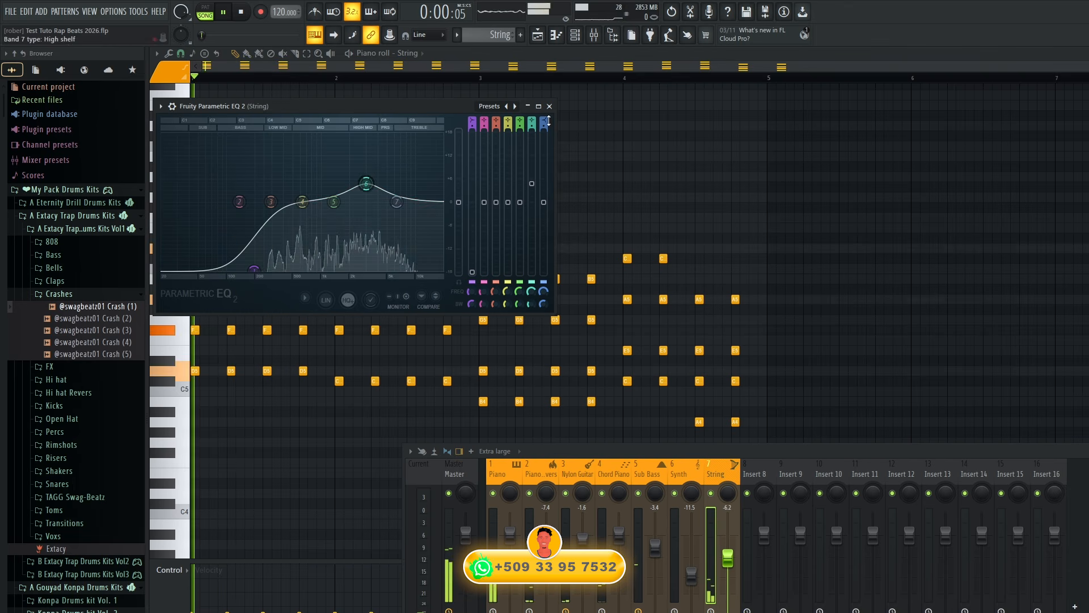
# Add a Nylon Guitar clip at bar 1 of Track 3 so the guitar also plays in the intro.
pyautogui.press('F5')
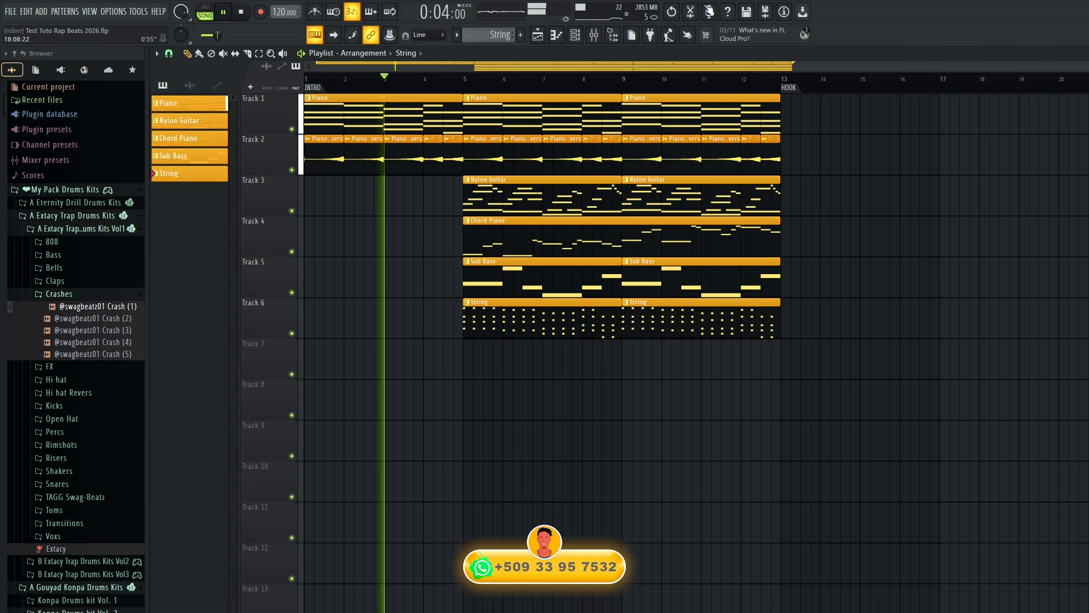
pyautogui.press('space')
pyautogui.click(499, 196)
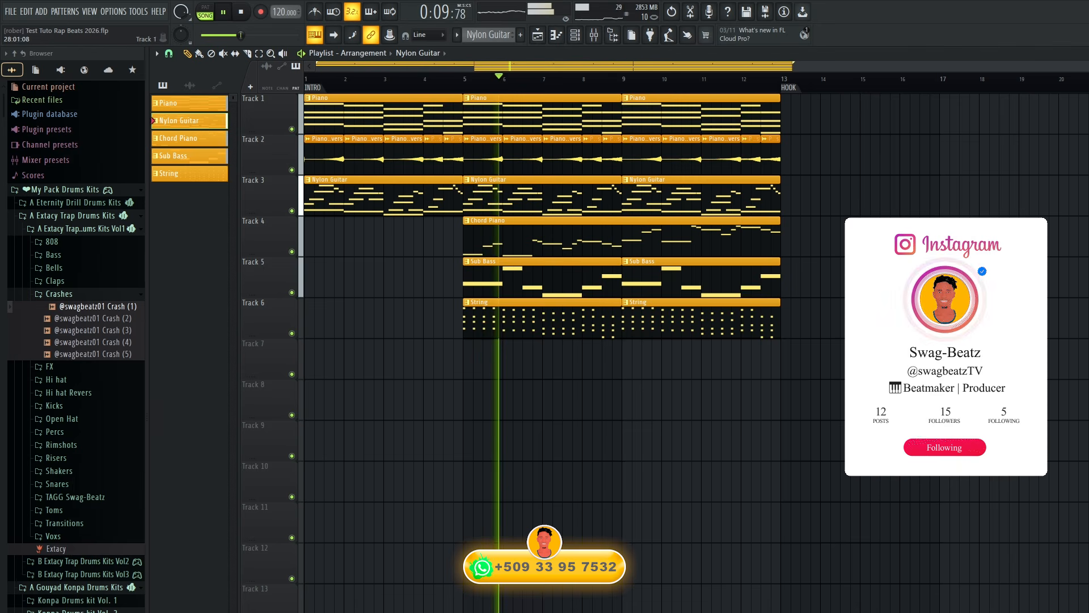
# Set the String mixer track's level to -4.9 dB during playback, then stop the song.
pyautogui.moveTo(1088, 67); pyautogui.dragTo(1045, 75)
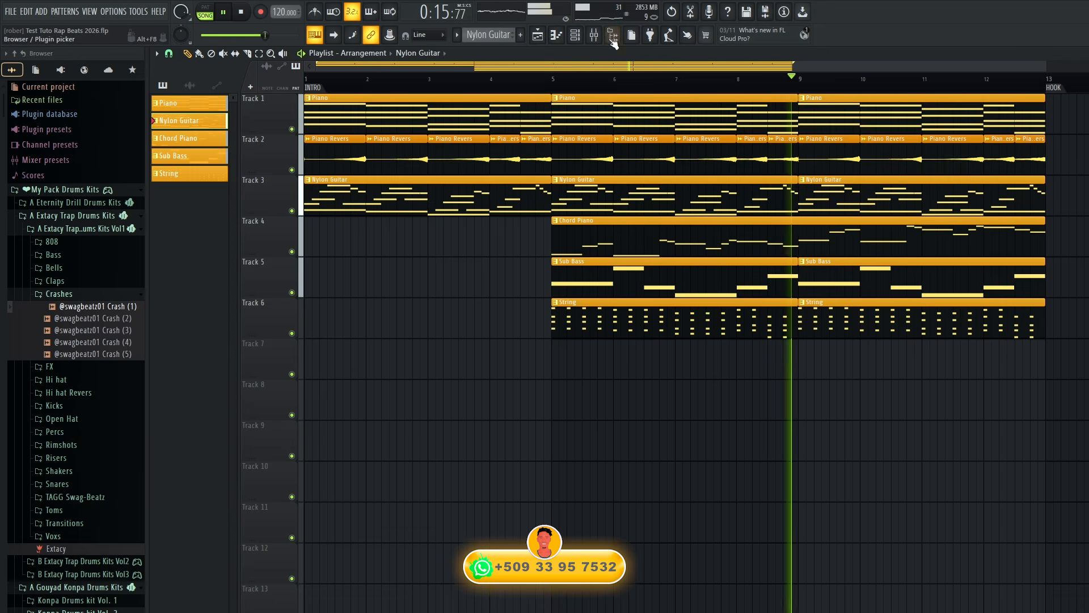
pyautogui.click(594, 35)
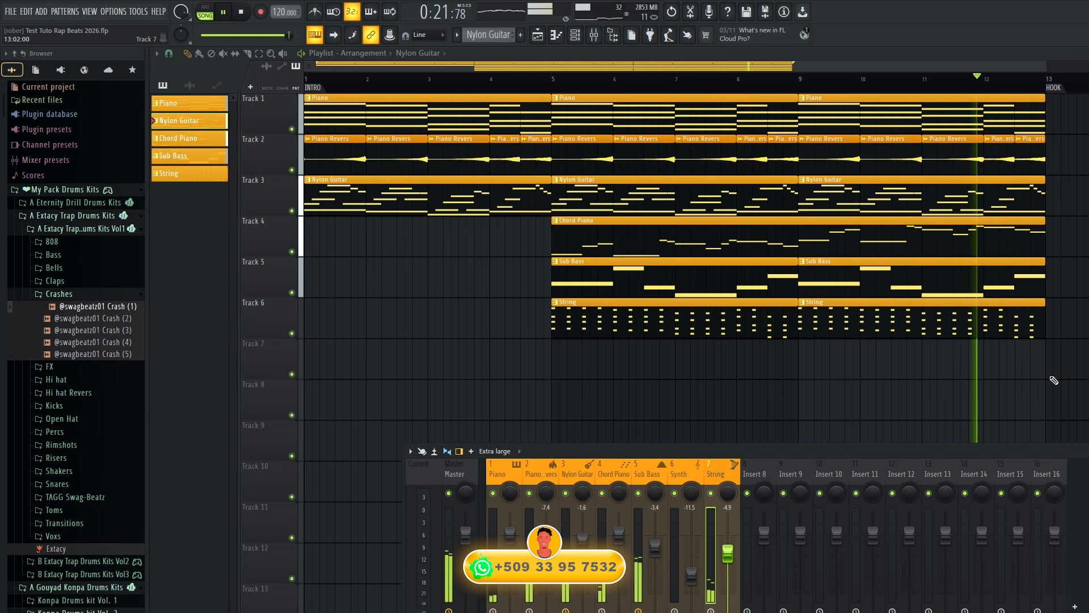
pyautogui.press('F9')
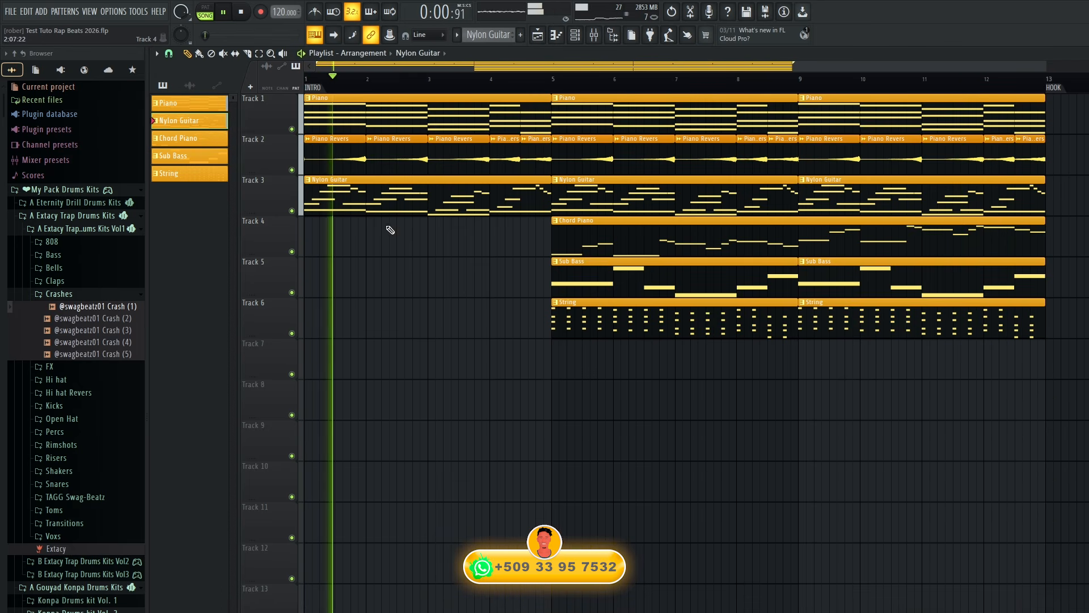
pyautogui.press('space')
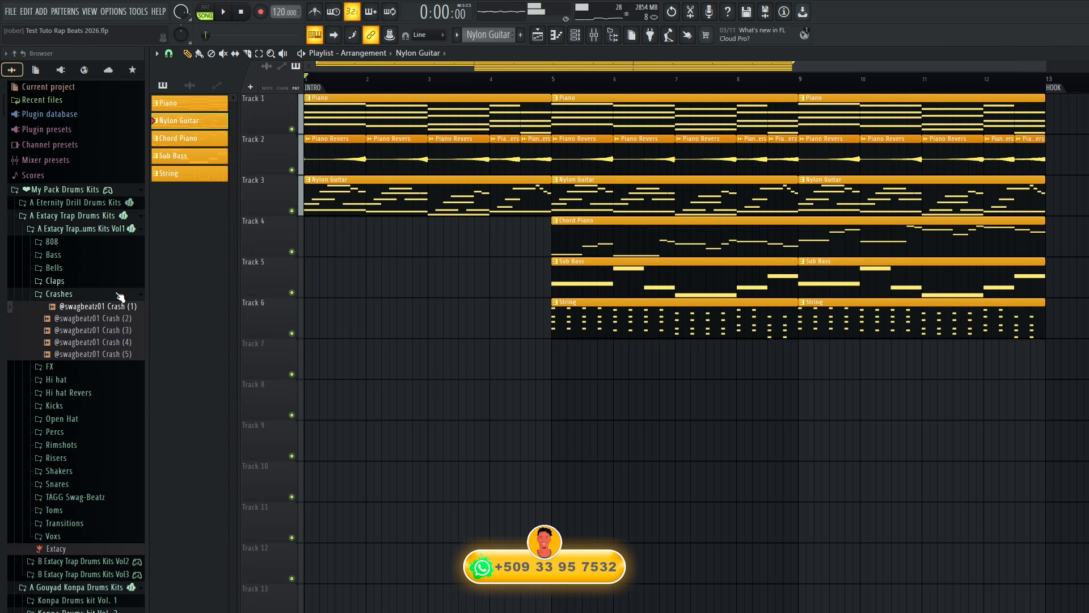
# Place the Swag-Beatz sample from the TAGG Swag-Beatz folder on Track 5 between bars 3 and 4, and play it.
pyautogui.click(59, 294)
pyautogui.click(76, 443)
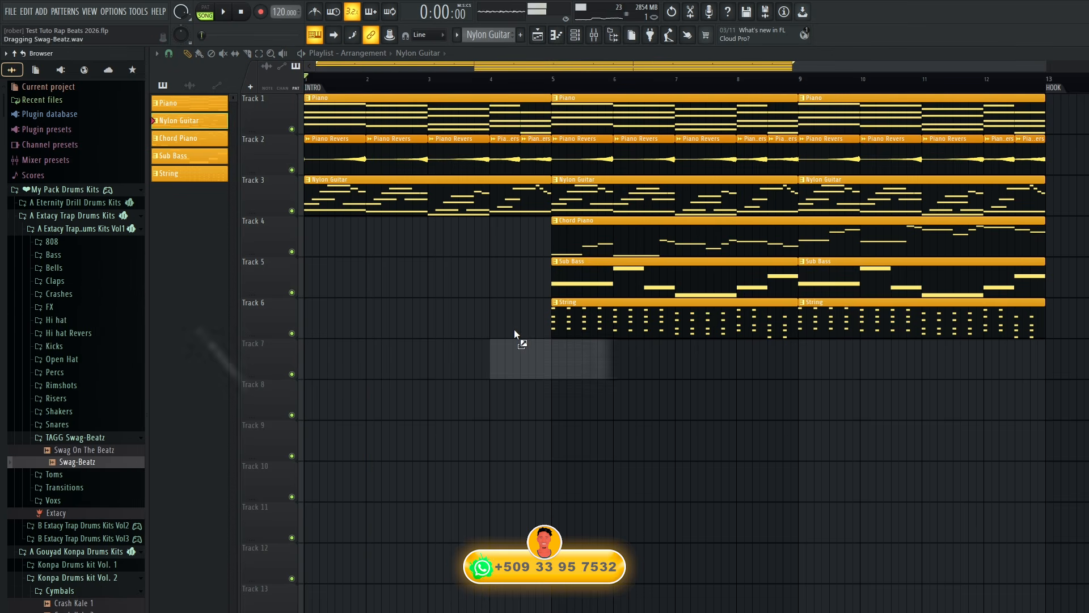
pyautogui.moveTo(514, 329); pyautogui.dragTo(454, 264)
pyautogui.press('space')
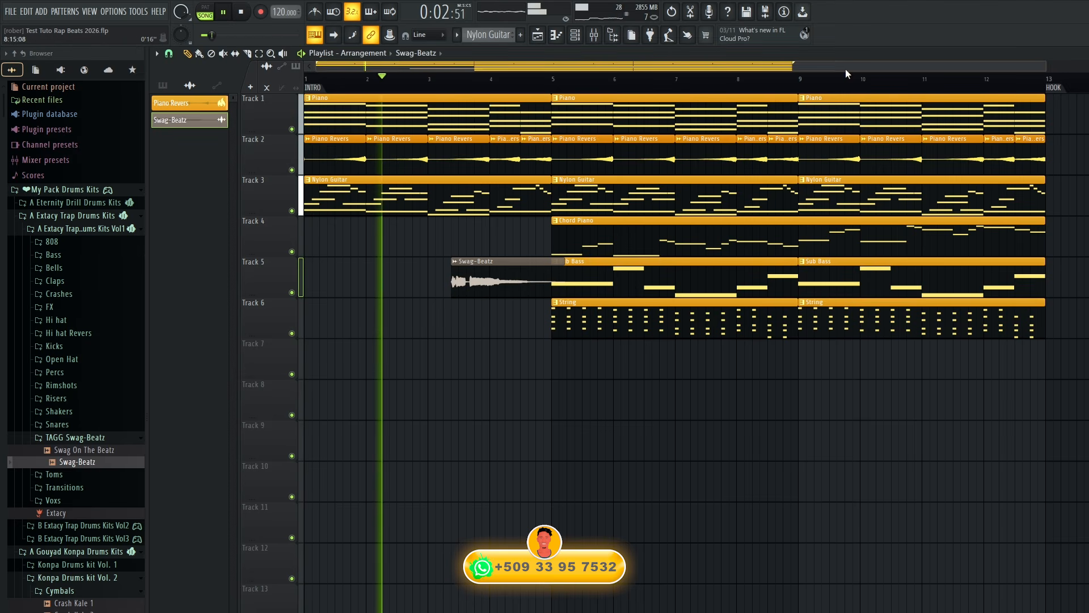
# Move the Swag-Beatz clip to Track 7 so it starts between bars 11 and 12, just ahead of the HOOK marker.
pyautogui.moveTo(510, 271); pyautogui.dragTo(1027, 353)
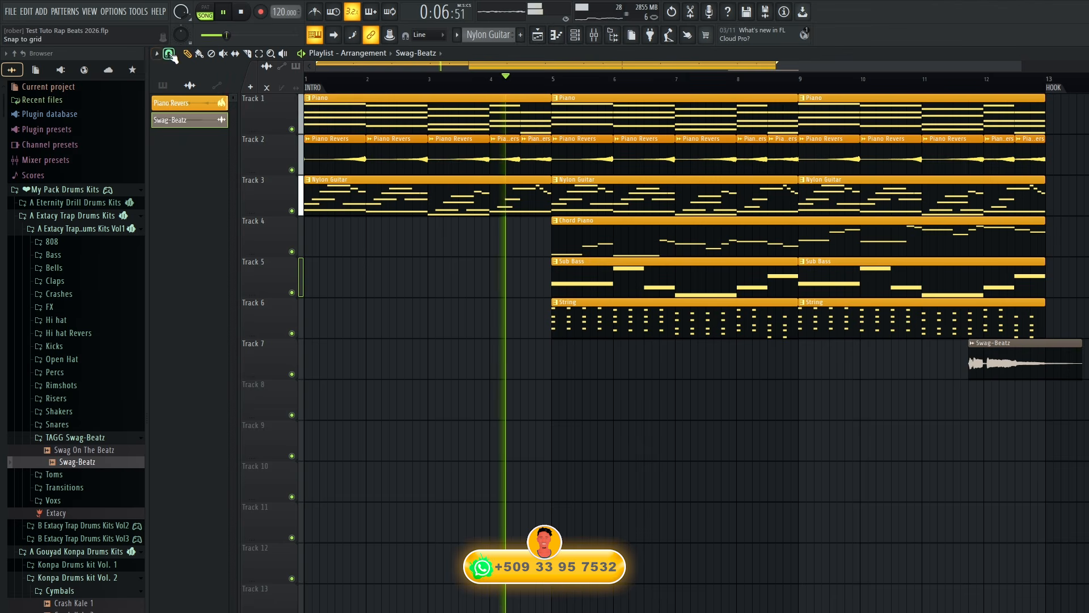
pyautogui.click(171, 55)
pyautogui.click(187, 106)
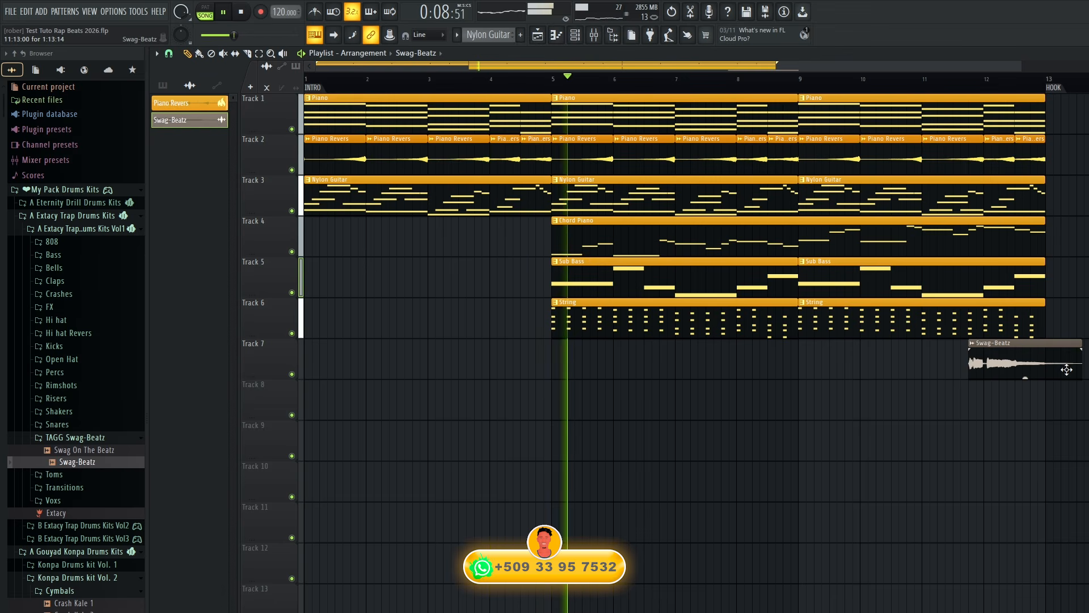
pyautogui.moveTo(1033, 371); pyautogui.dragTo(1029, 370)
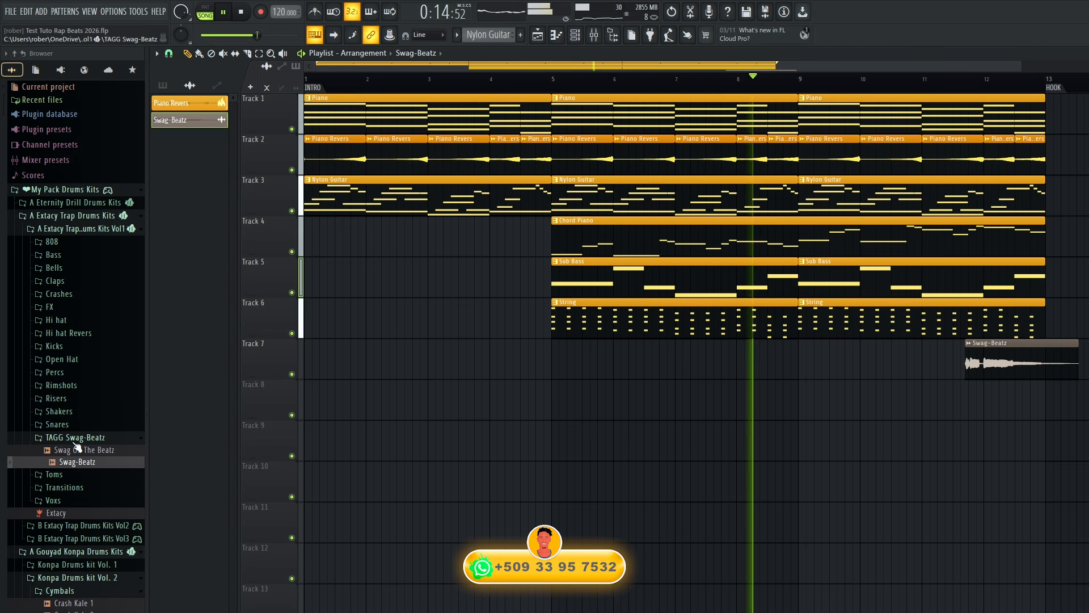
# Place the Swag On The Beatz sample on Track 5 between bars 3 and 4 and play the song from the start.
pyautogui.moveTo(76, 448); pyautogui.dragTo(457, 275)
pyautogui.press('space')
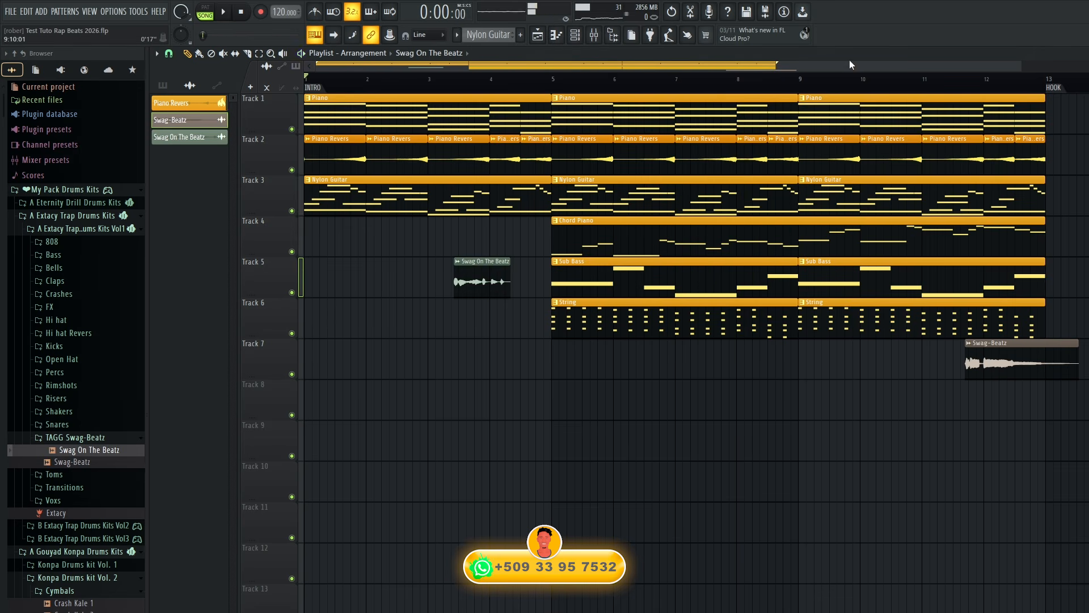
pyautogui.press('space')
# Normalize the Swag On The Beatz sample and set its clip gain to -3.0 dB.
pyautogui.doubleClick(470, 284)
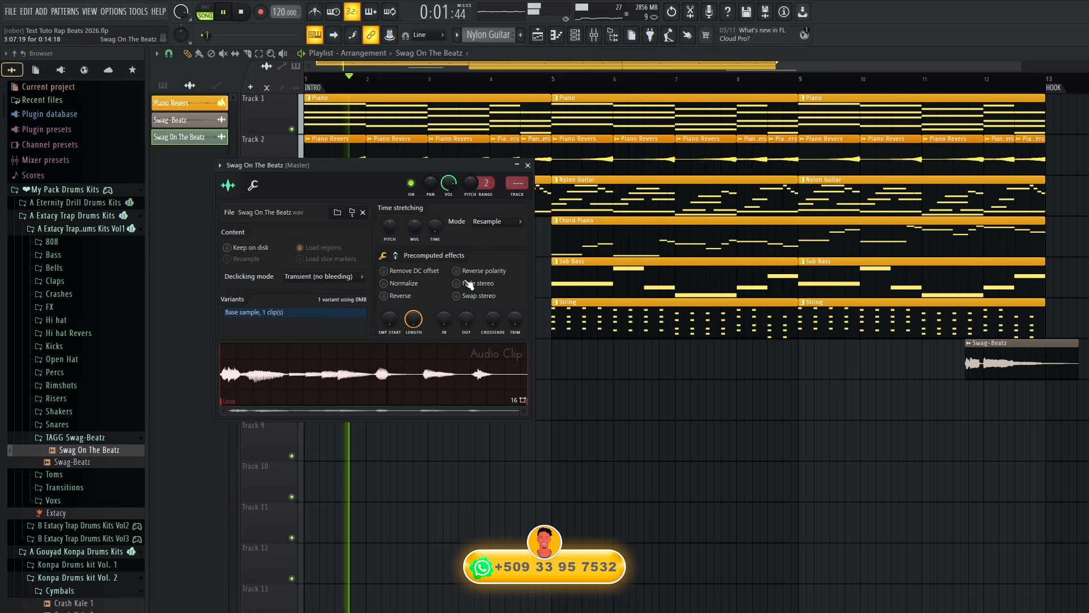
pyautogui.click(422, 289)
pyautogui.click(528, 165)
# Play the intro and nudge the Swag On The Beatz clip slightly earlier on Track 5.
pyautogui.press('space')
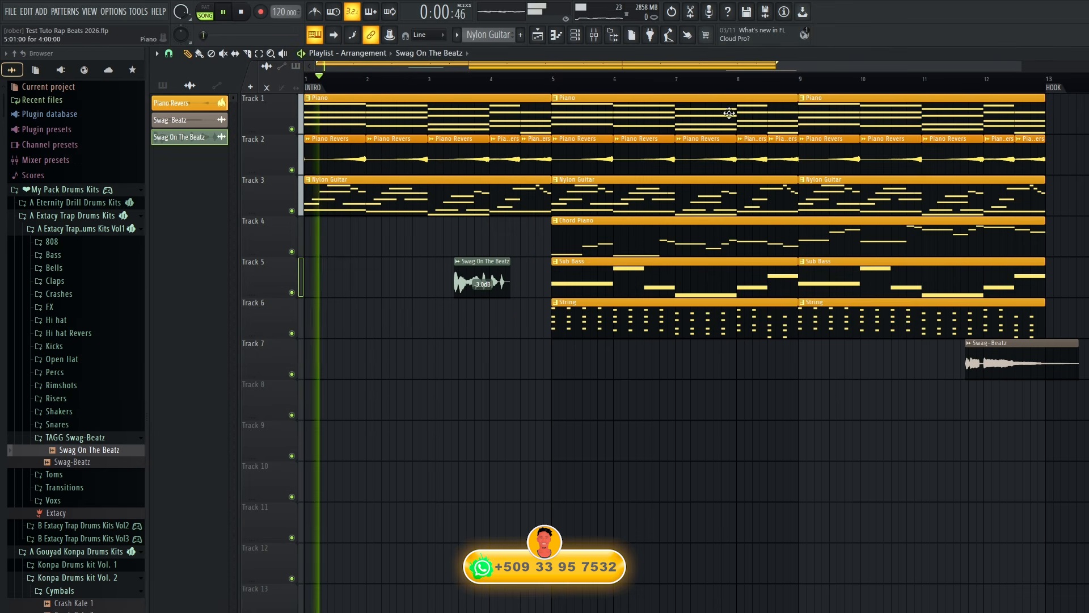
pyautogui.moveTo(1018, 66); pyautogui.dragTo(594, 124)
pyautogui.moveTo(792, 279); pyautogui.dragTo(766, 284)
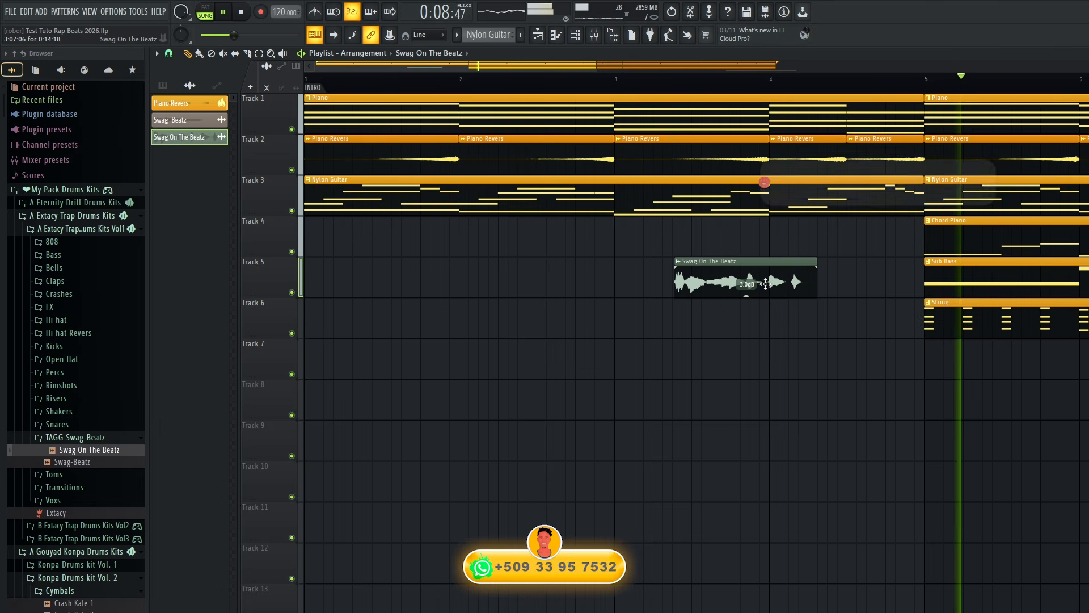
# Show all channels in the Channel rack and move the Swag On The Beatz channel above Swag-Beatz.
pyautogui.click(573, 40)
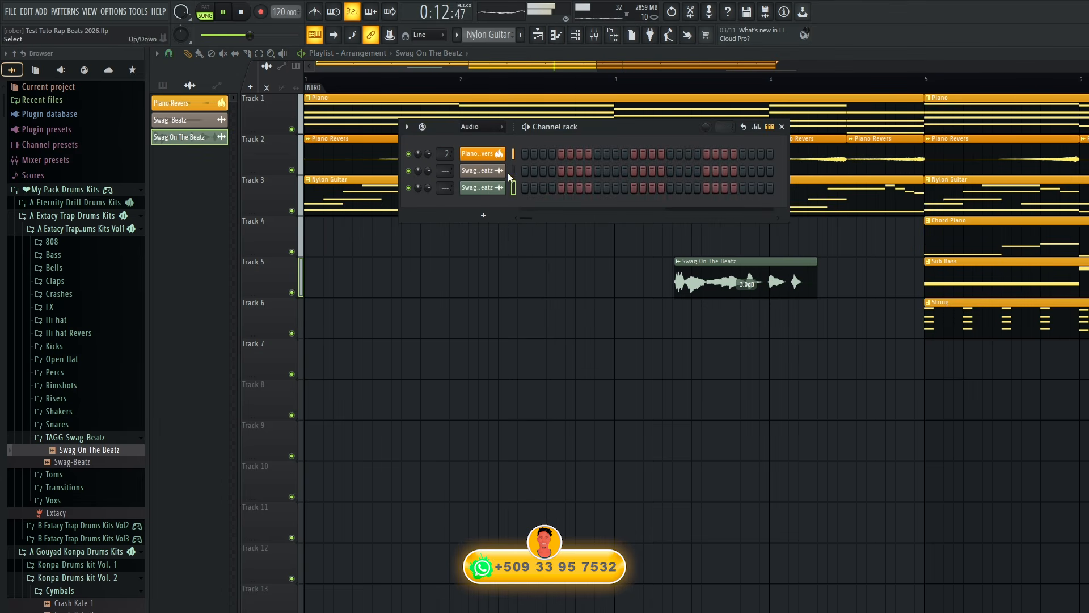
pyautogui.click(486, 129)
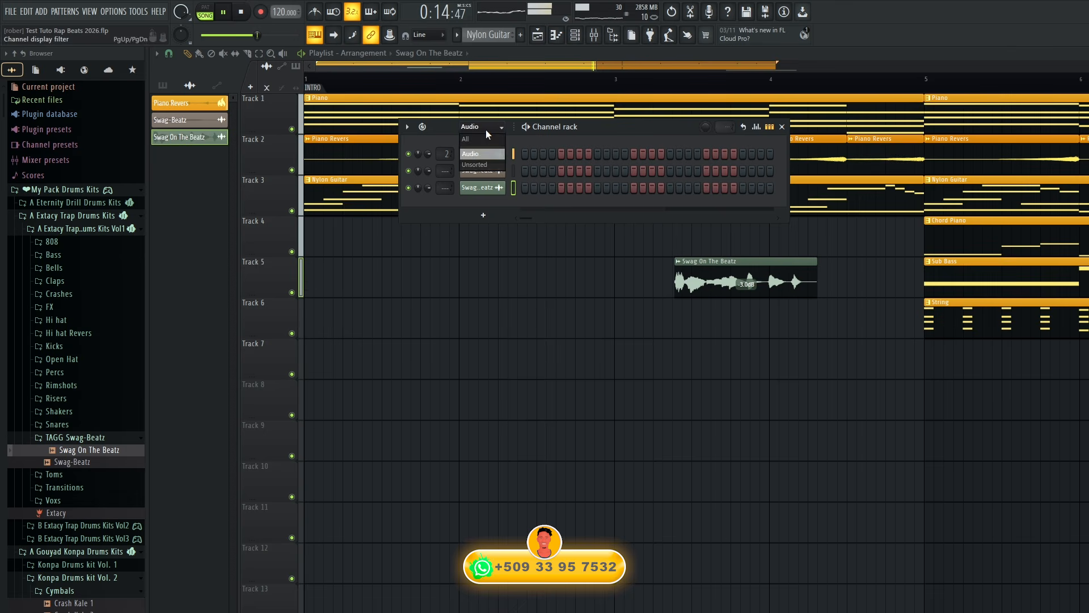
pyautogui.click(485, 141)
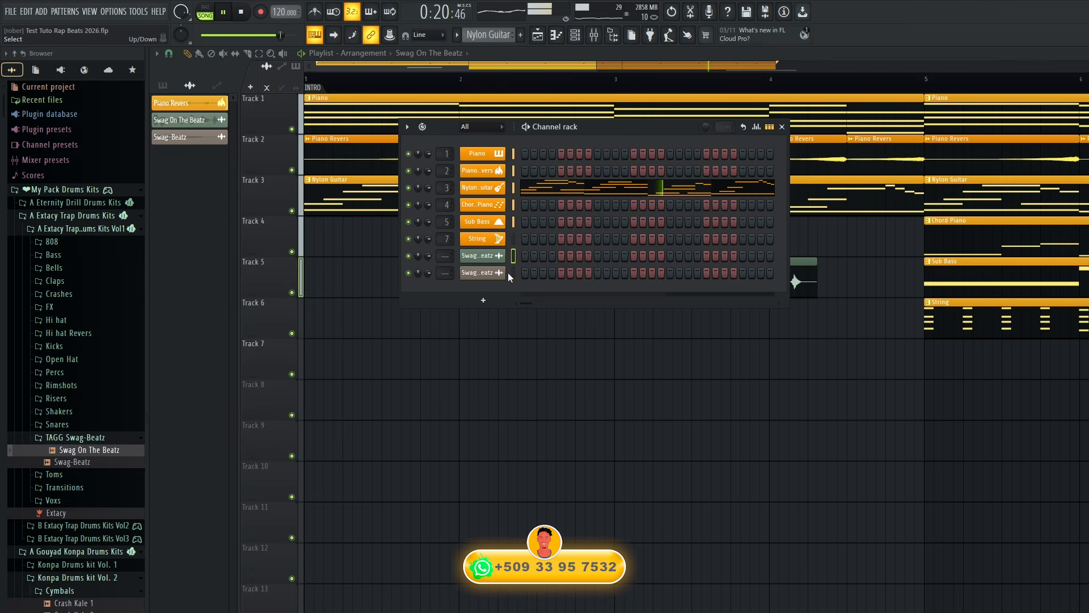
# Recolor the Swag On The Beatz channel orange and give it the lips icon.
pyautogui.rightClick(499, 255)
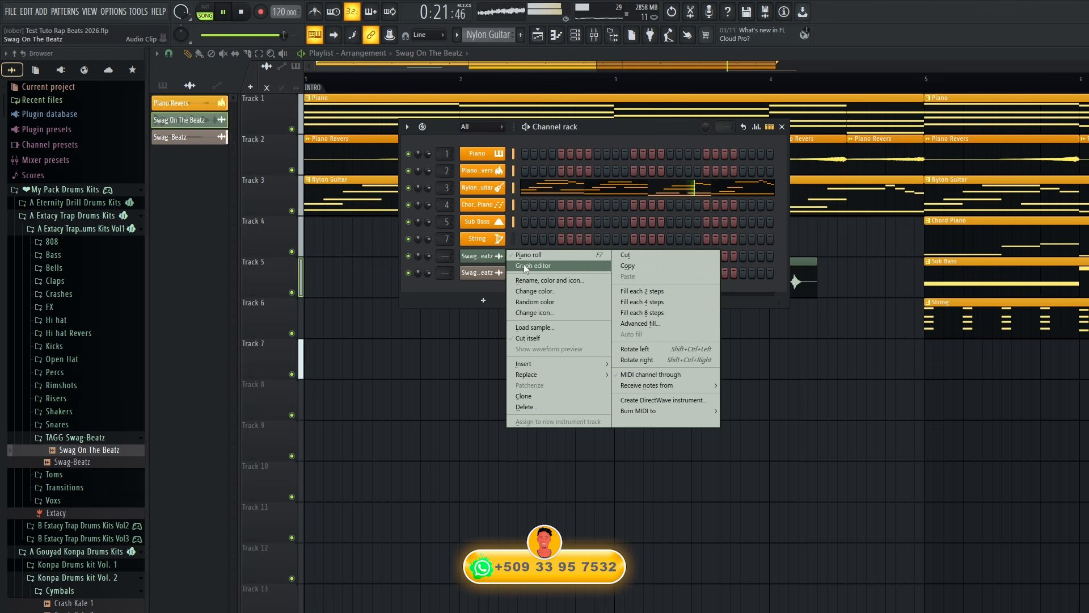
pyautogui.click(563, 280)
pyautogui.click(569, 276)
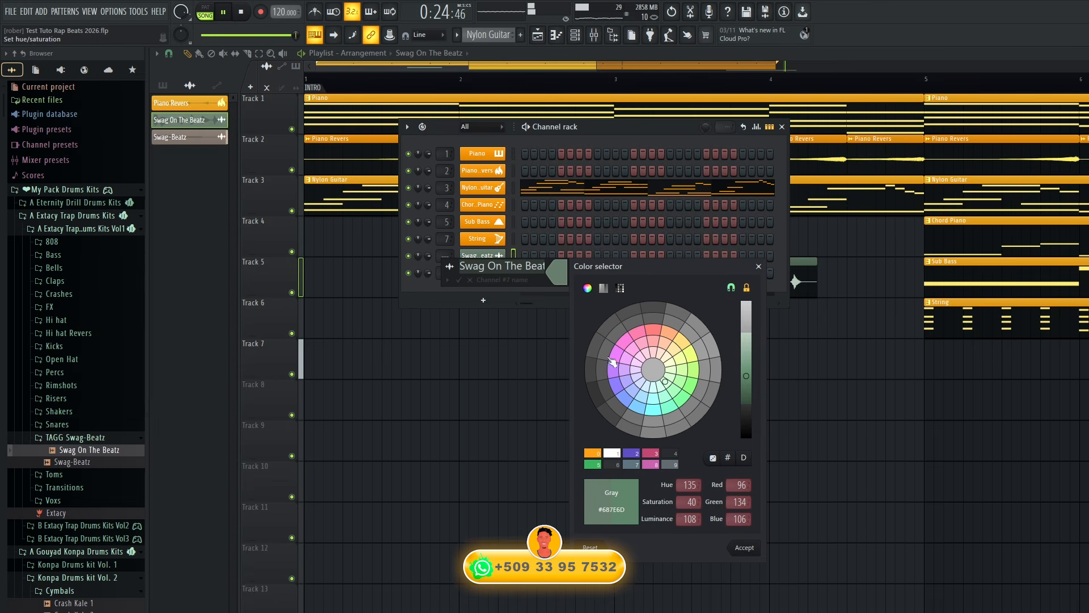
pyautogui.click(594, 453)
pyautogui.click(743, 547)
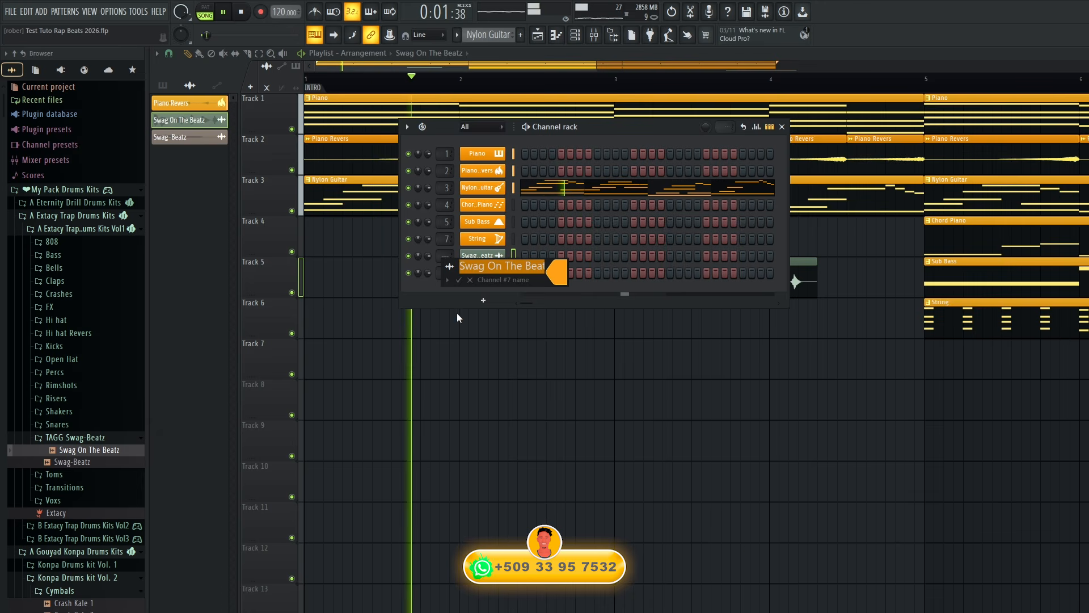
pyautogui.click(454, 270)
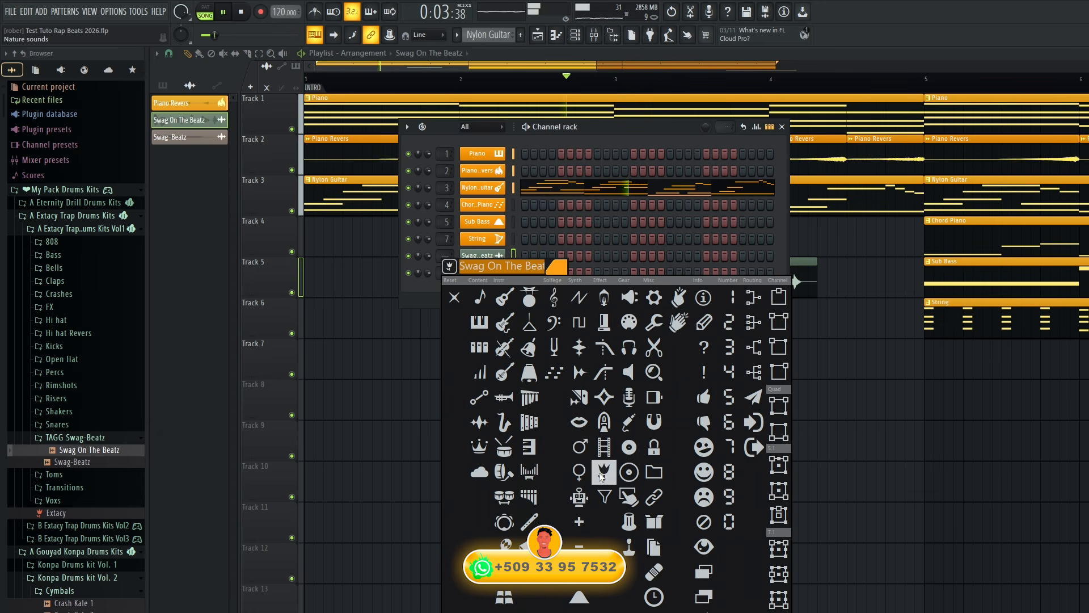
pyautogui.click(579, 424)
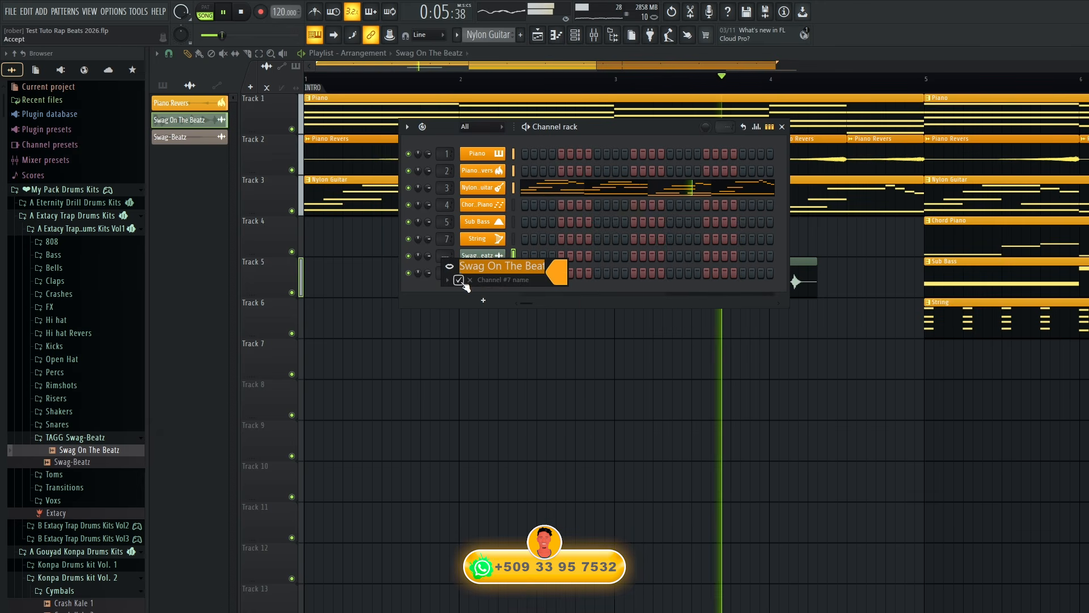
pyautogui.click(459, 280)
# Route the Swag On The Beatz channel to mixer track 8 and load NS1 Stereo on it with the suppression at 11.0.
pyautogui.hotkey('ctrl', 'l')
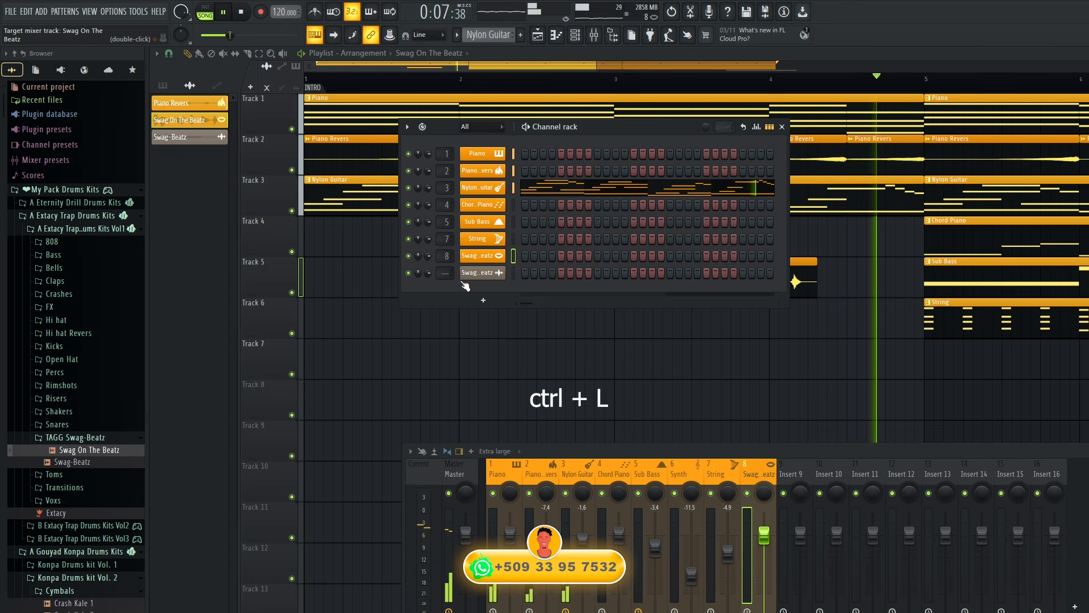
pyautogui.press('space')
pyautogui.press('space')
pyautogui.click(1086, 491)
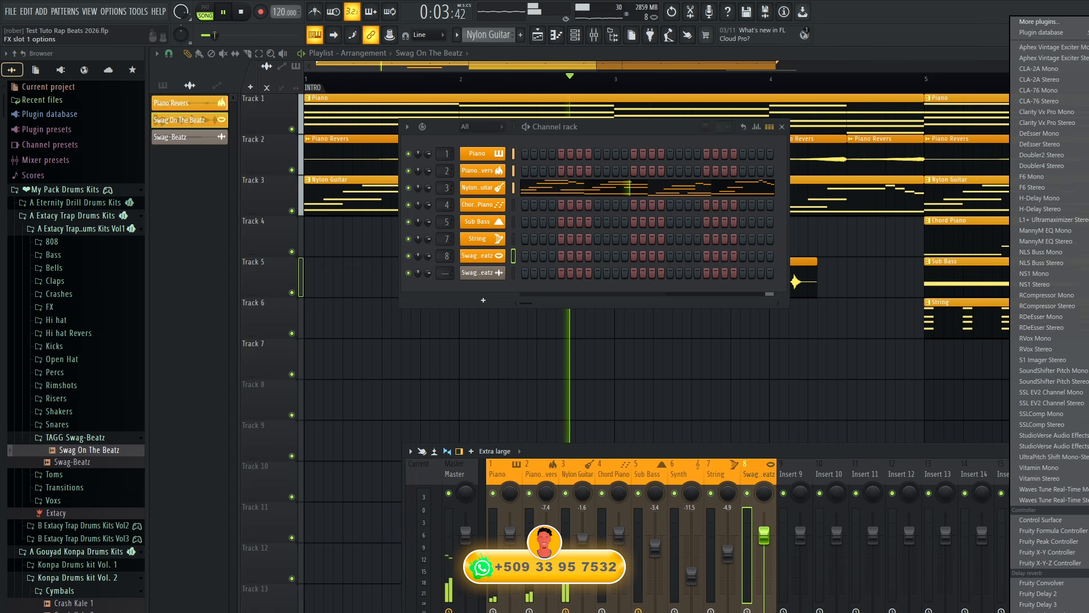
pyautogui.click(1038, 284)
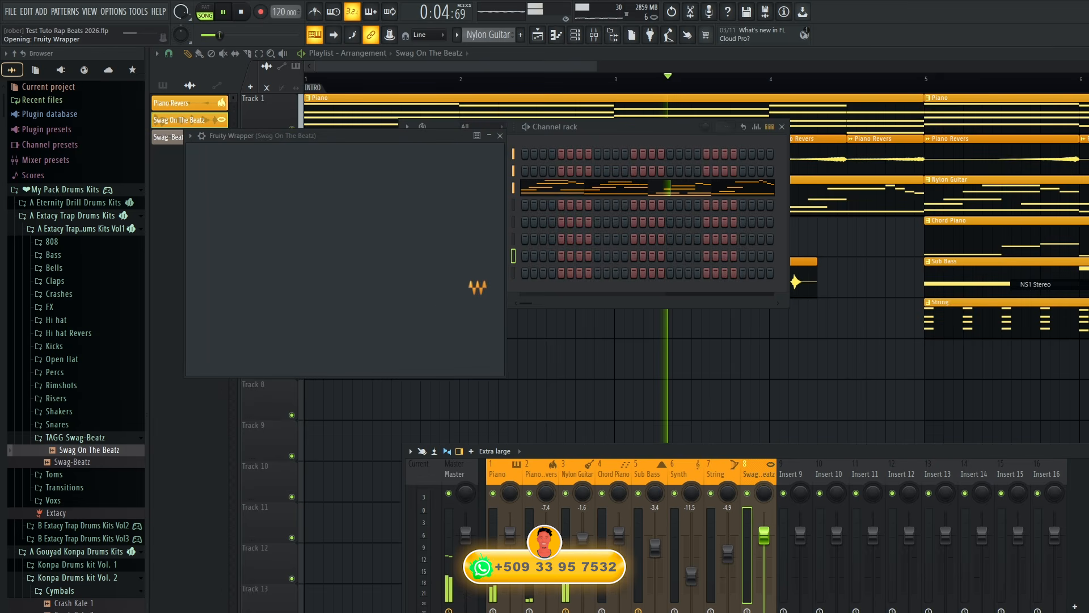
pyautogui.moveTo(332, 364); pyautogui.dragTo(331, 363)
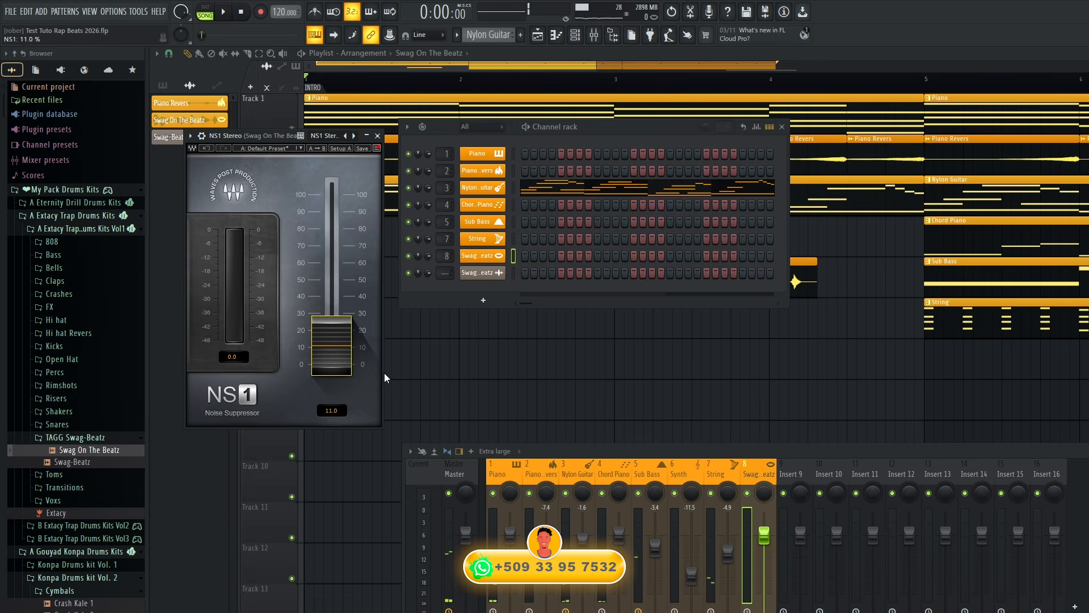
# Solo Track 5, play the Swag On The Beatz tag from bar 3 and lower its mixer fader to -3.0 dB.
pyautogui.press('F12')
pyautogui.rightClick(293, 292)
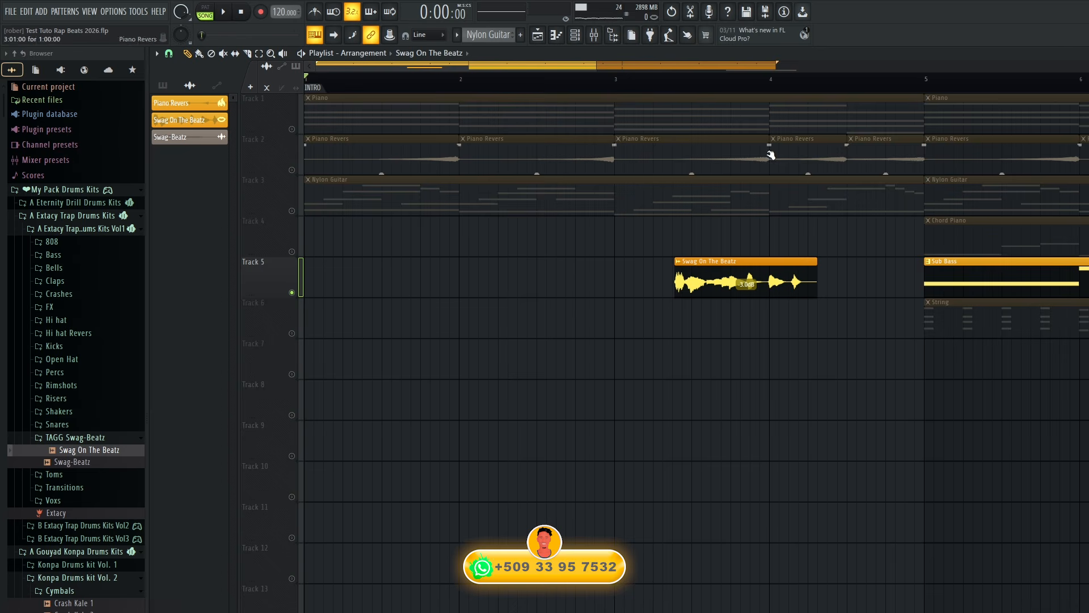
pyautogui.press('space')
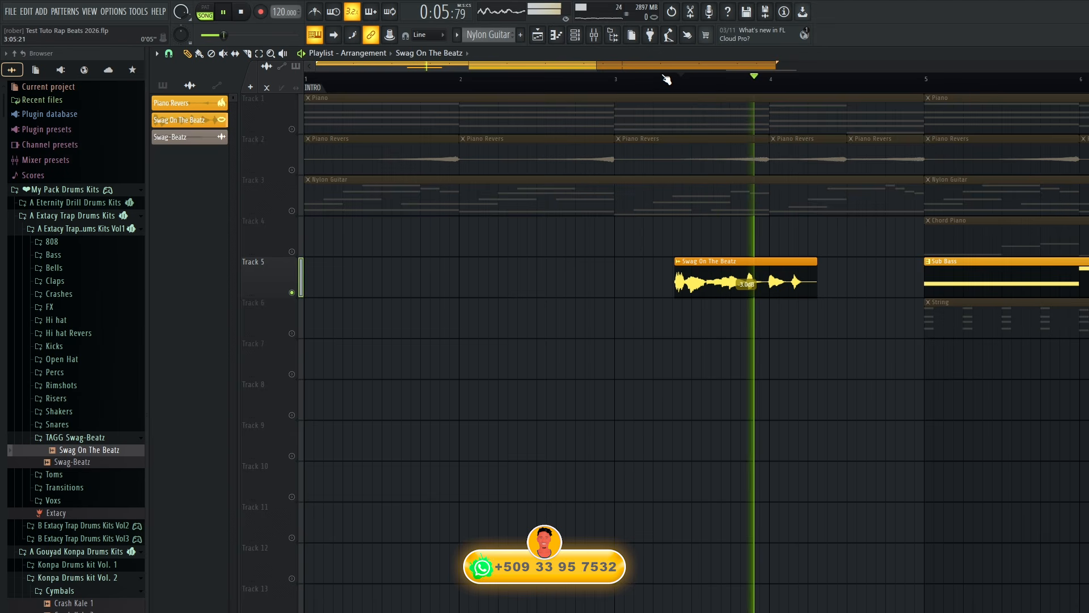
pyautogui.click(666, 80)
pyautogui.press('F9')
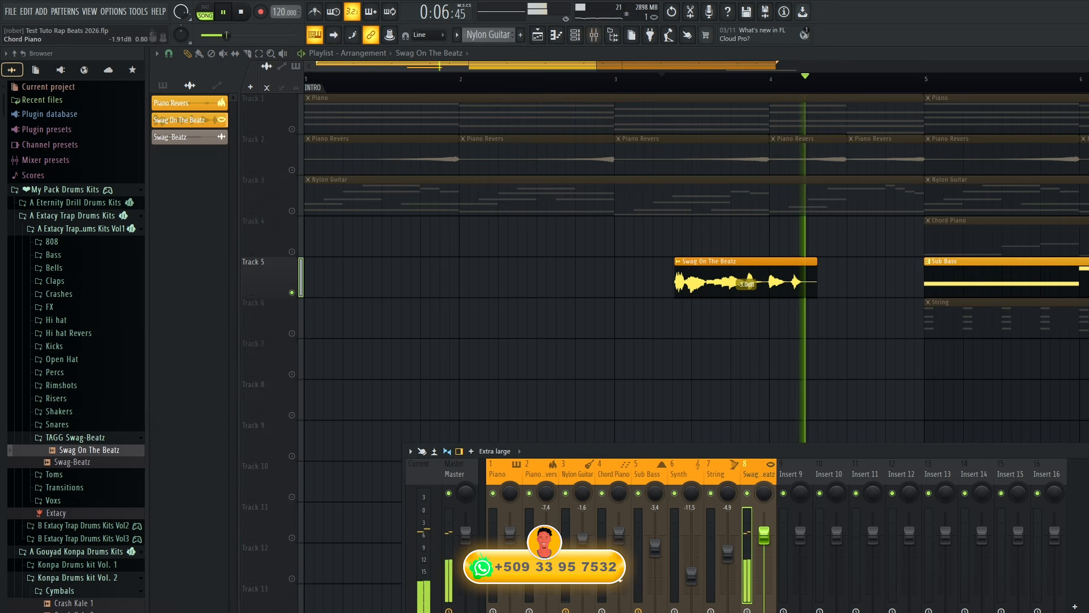
pyautogui.moveTo(769, 534); pyautogui.dragTo(769, 539)
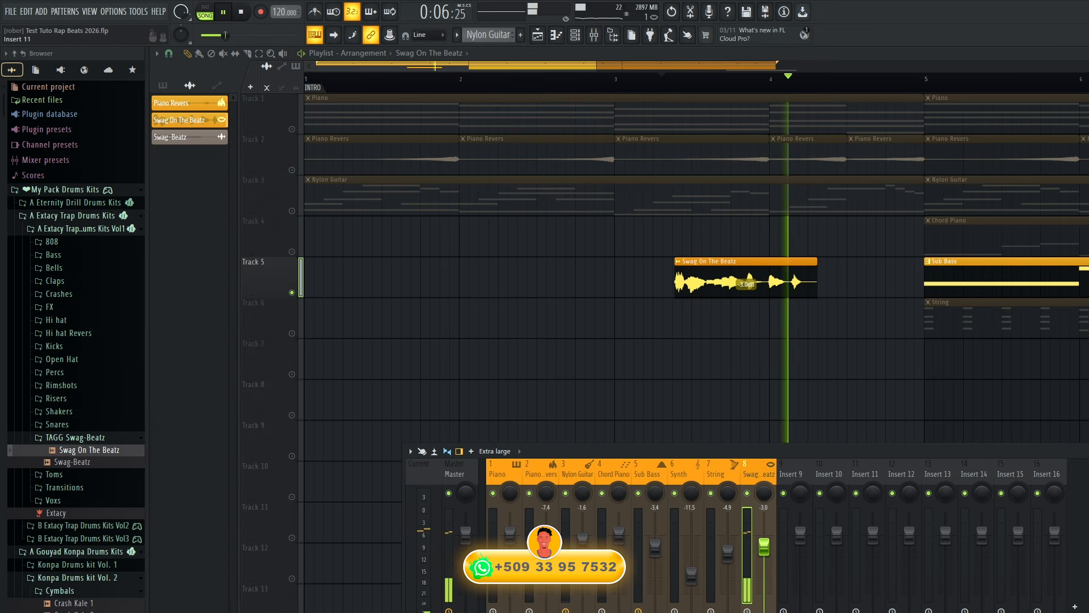
# Raise the NS1 suppression to 15.7 and add Fruity Reeverb 2 with an 18% wet level on the Swag On The Beatz mixer track.
pyautogui.press('space')
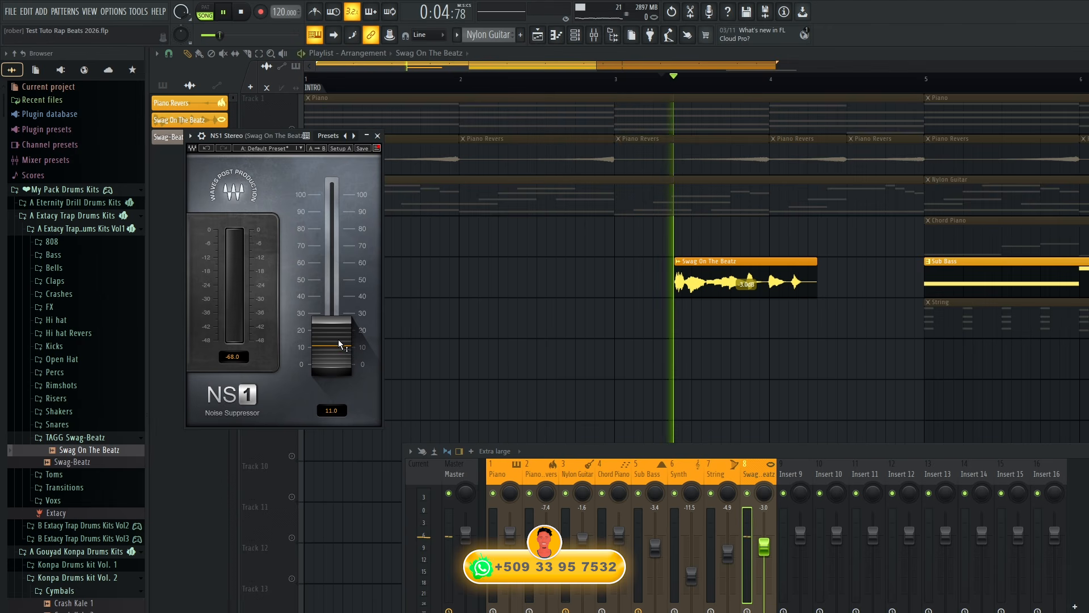
pyautogui.moveTo(340, 345); pyautogui.dragTo(340, 335)
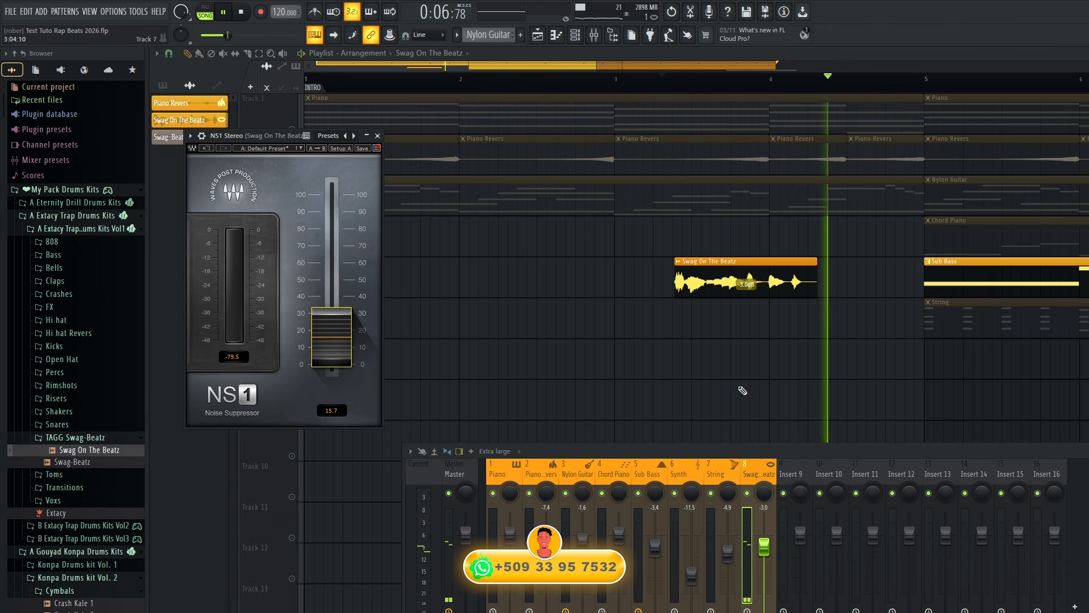
pyautogui.click(1084, 505)
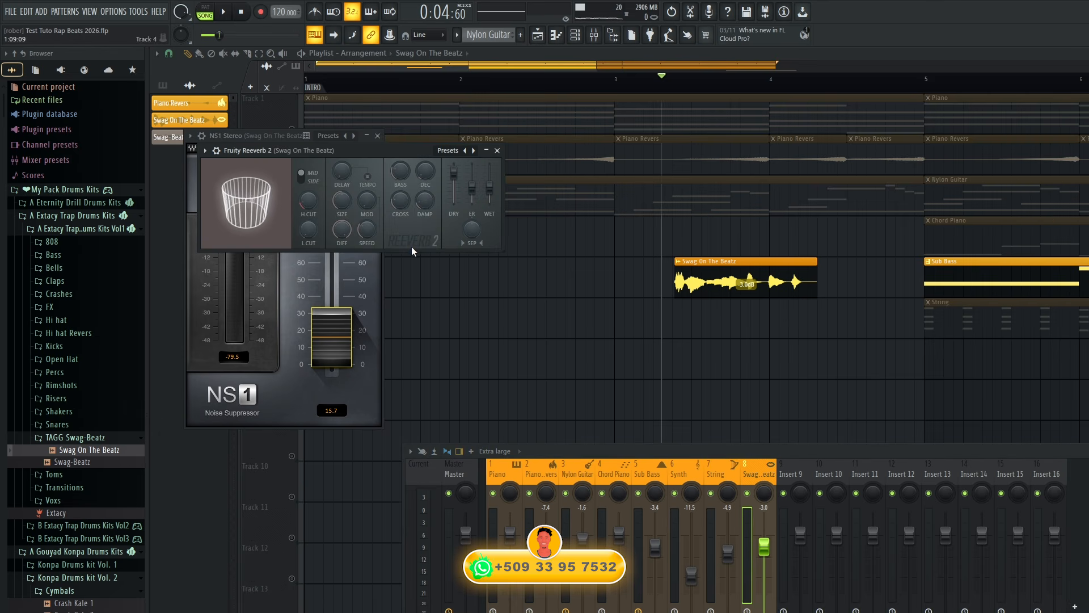
pyautogui.moveTo(492, 191); pyautogui.dragTo(492, 195)
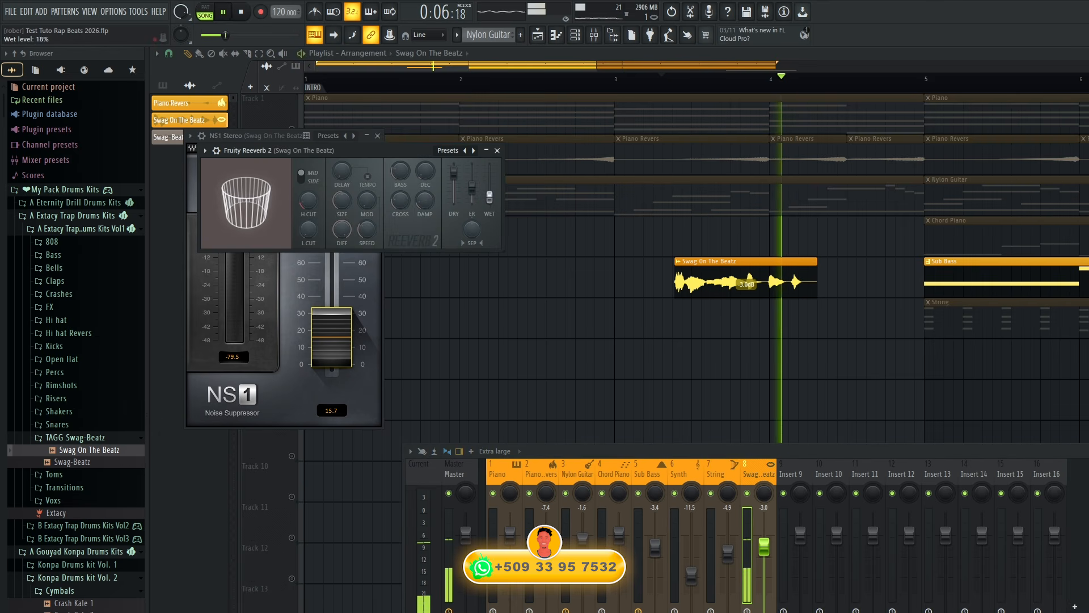
pyautogui.rightClick(564, 282)
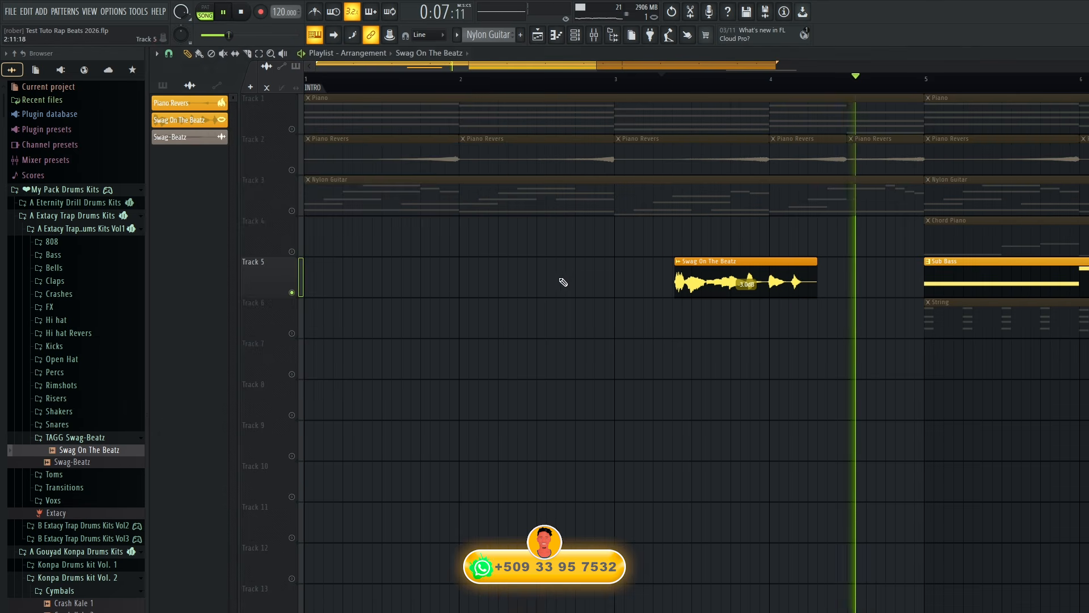
# Turn off the solo on Track 5 and play the tag together with all the other tracks.
pyautogui.rightClick(292, 292)
pyautogui.rightClick(292, 292)
pyautogui.rightClick(292, 292)
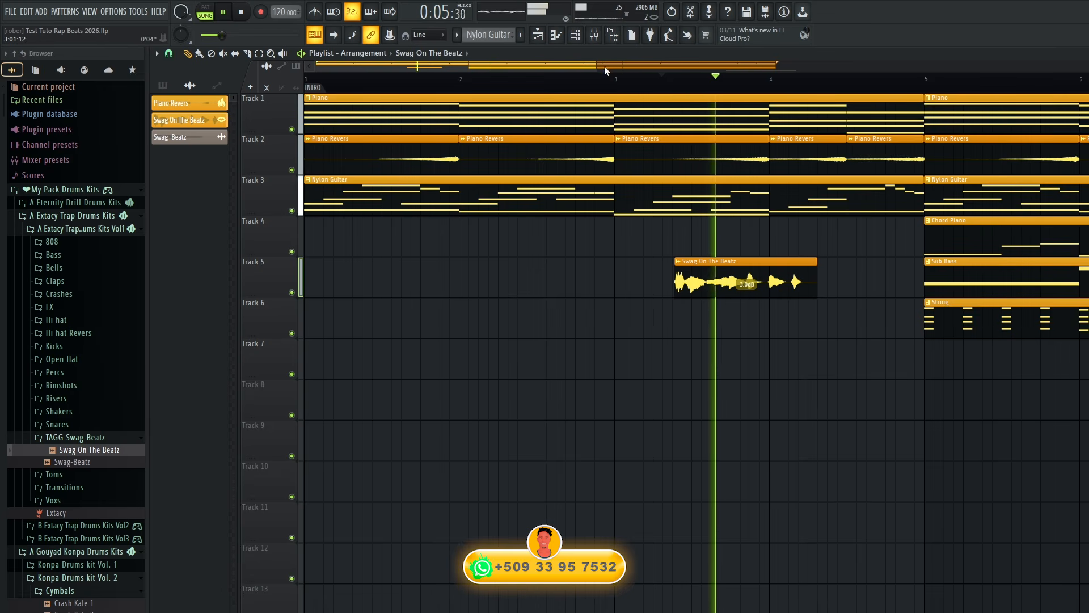
pyautogui.scroll(-3, 891, 92)
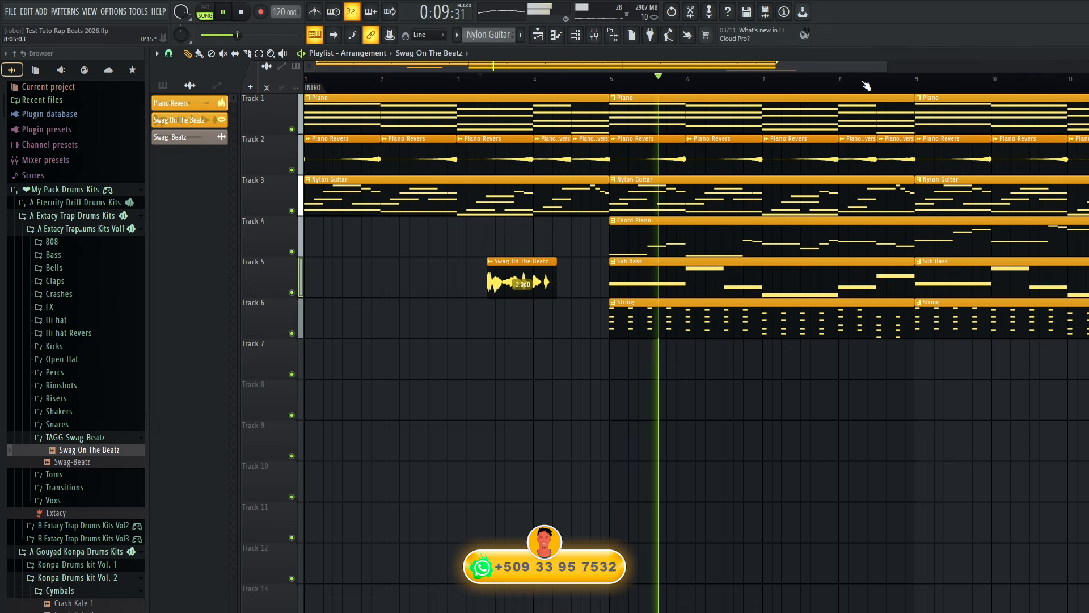
# Recolor the Swag-Beatz channel orange and give it the lips icon.
pyautogui.click(575, 35)
pyautogui.rightClick(490, 274)
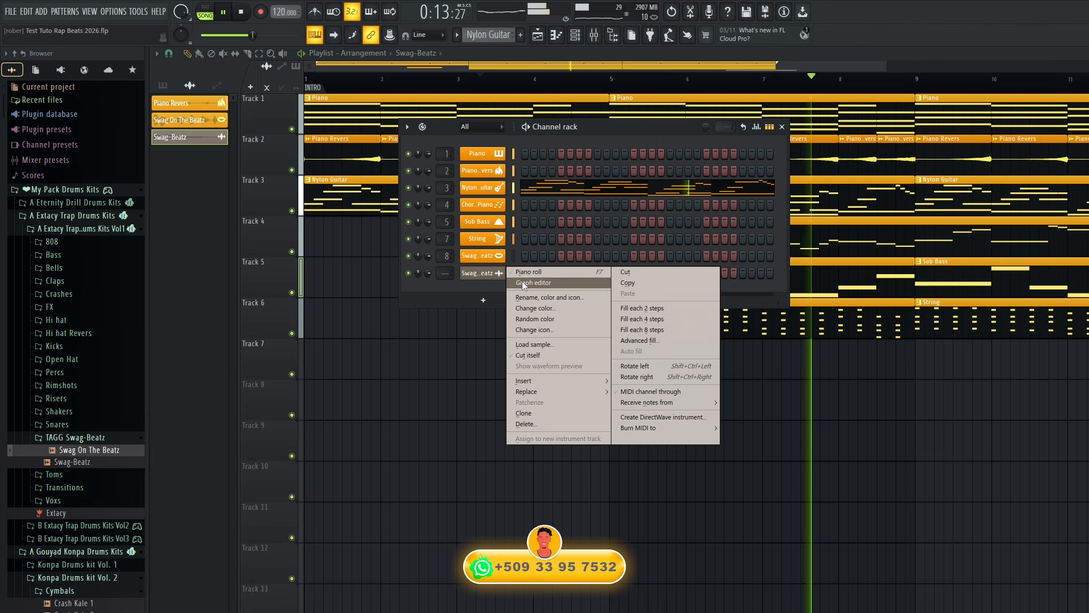
pyautogui.click(535, 296)
pyautogui.click(535, 290)
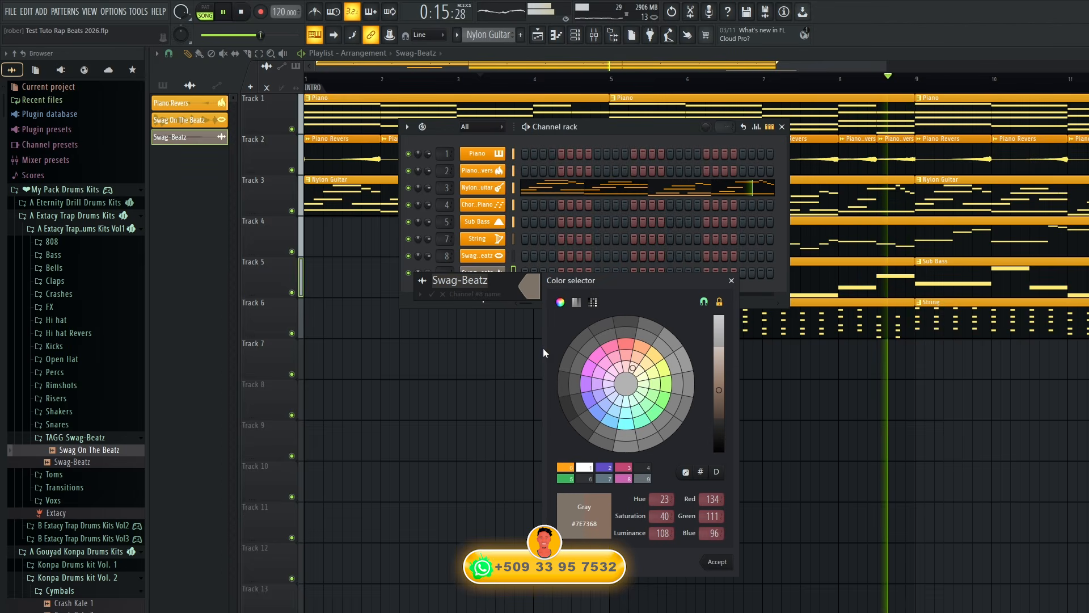
pyautogui.click(703, 560)
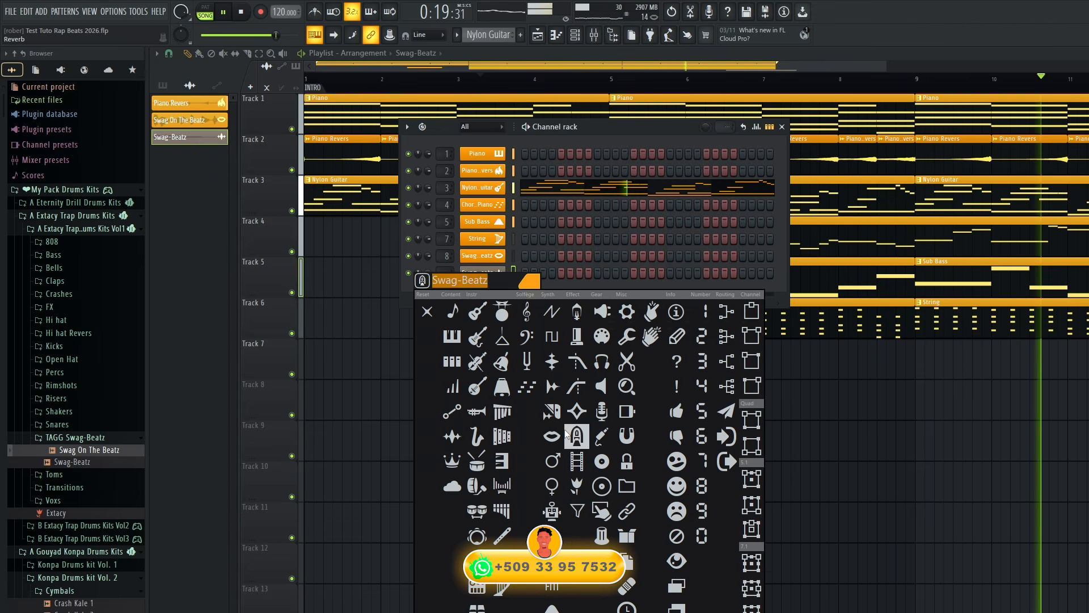
pyautogui.click(550, 436)
pyautogui.press('Return')
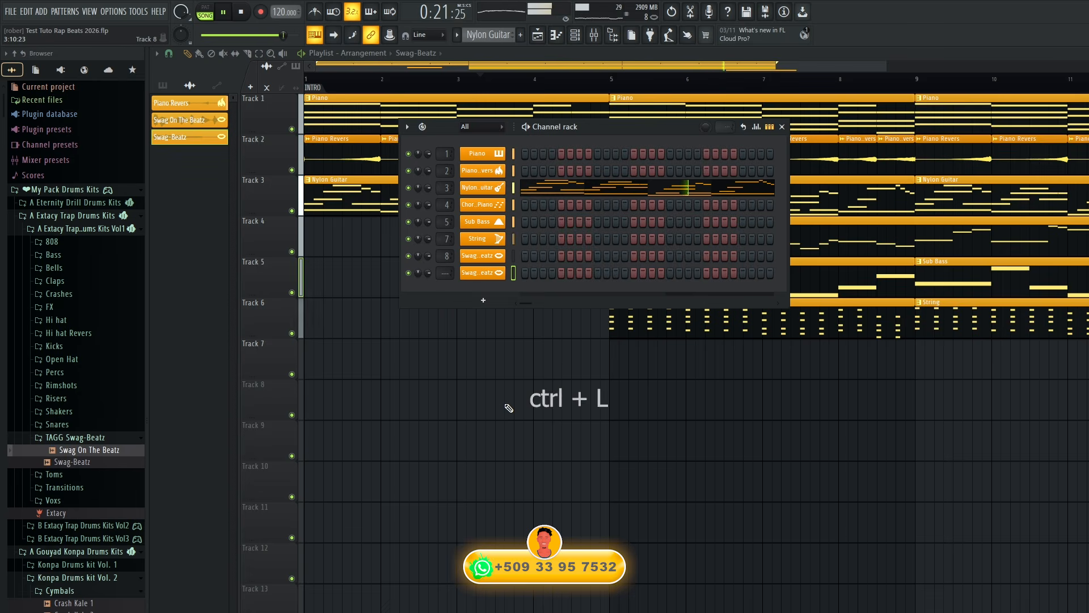
# Route the Swag-Beatz channel to mixer track 9, set its fader to -2.0 dB and play the arrangement.
pyautogui.hotkey('ctrl', 'l')
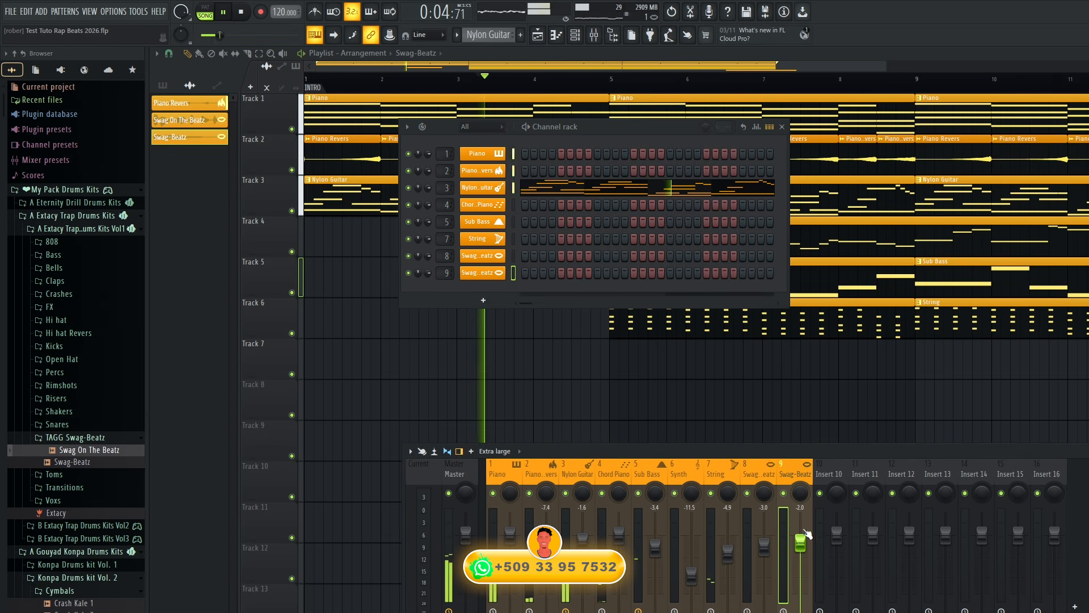
pyautogui.press('F12')
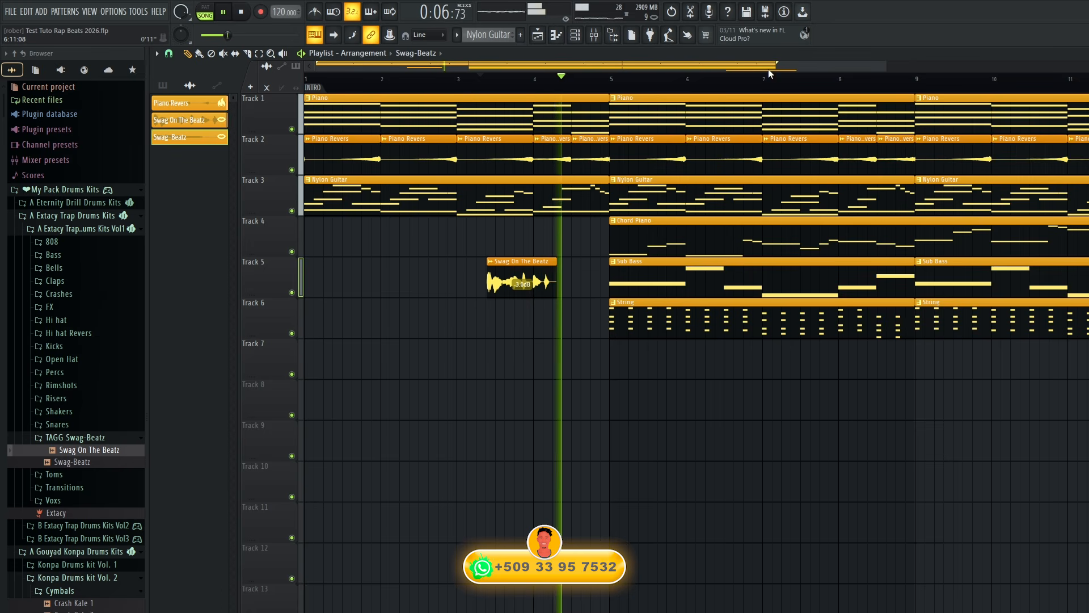
pyautogui.moveTo(885, 67); pyautogui.dragTo(1087, 67)
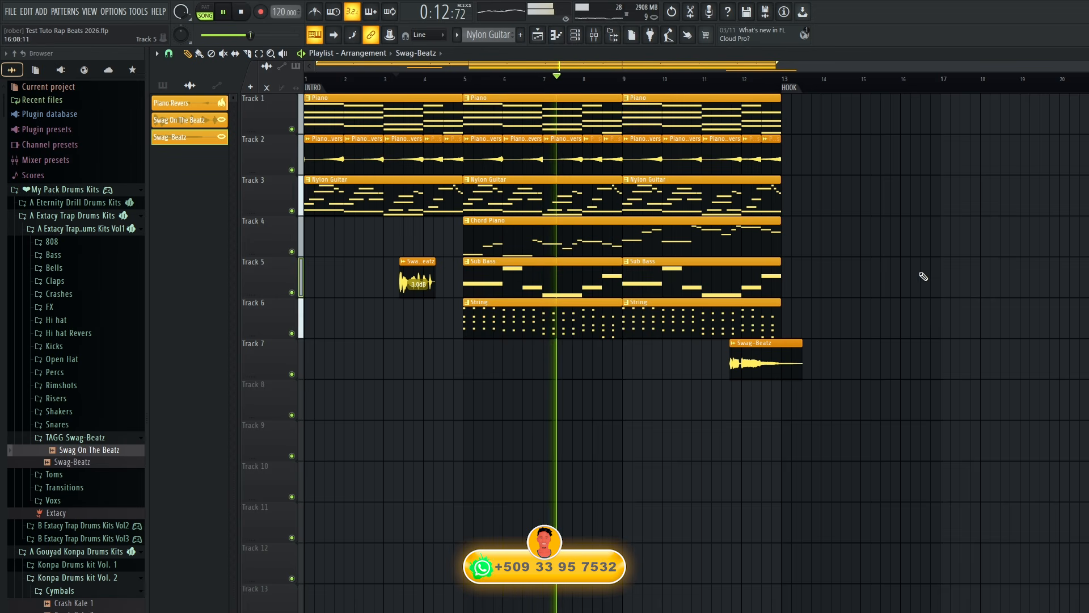
pyautogui.press('space')
# Set the playlist snap to Line and place Piano clips end to end on Track 1 at bars 13, 17, 21 and 25.
pyautogui.moveTo(779, 112); pyautogui.dragTo(785, 111)
pyautogui.click(785, 112)
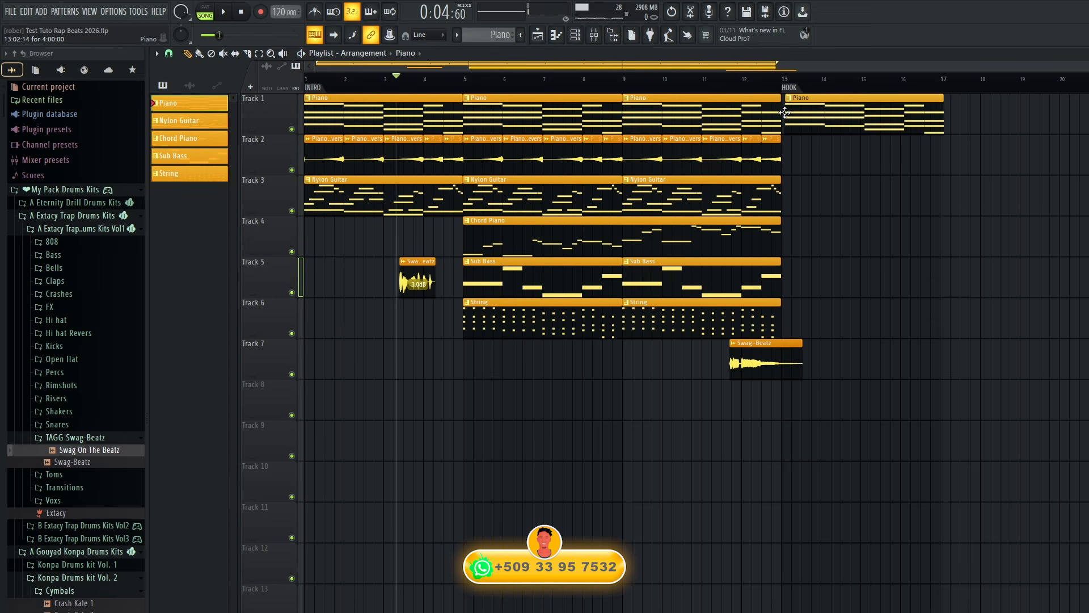
pyautogui.rightClick(786, 112)
pyautogui.click(168, 54)
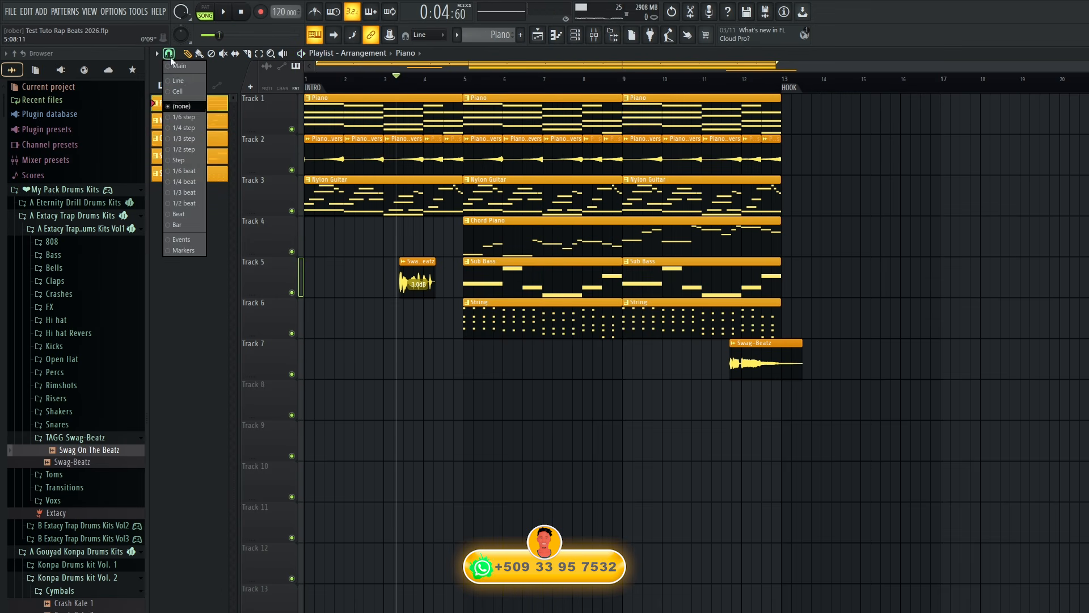
pyautogui.click(177, 81)
pyautogui.click(784, 115)
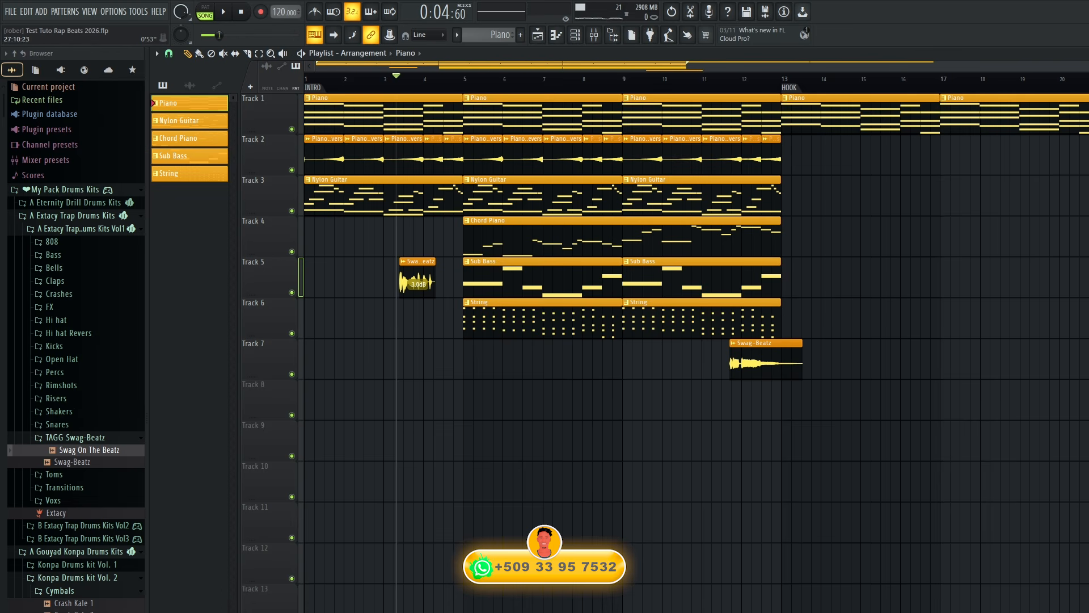
pyautogui.scroll(-2, 696, 353)
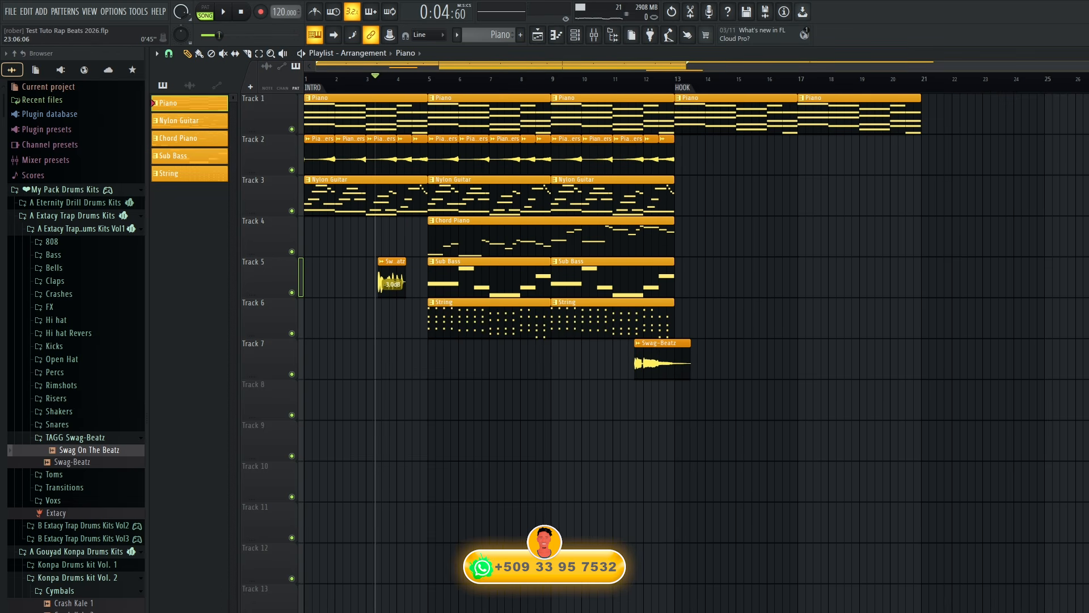
pyautogui.click(929, 109)
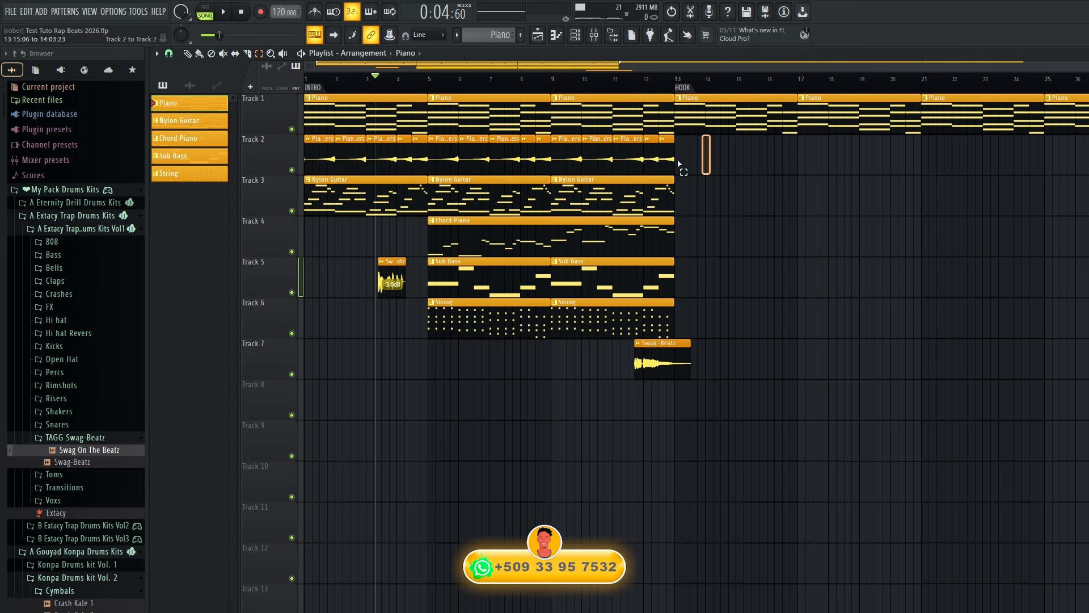
# Duplicate all Piano Revers and Nylon Guitar clips on Tracks 2 and 3 so the copies fill bars 13 to 25.
pyautogui.moveTo(679, 165); pyautogui.dragTo(261, 145)
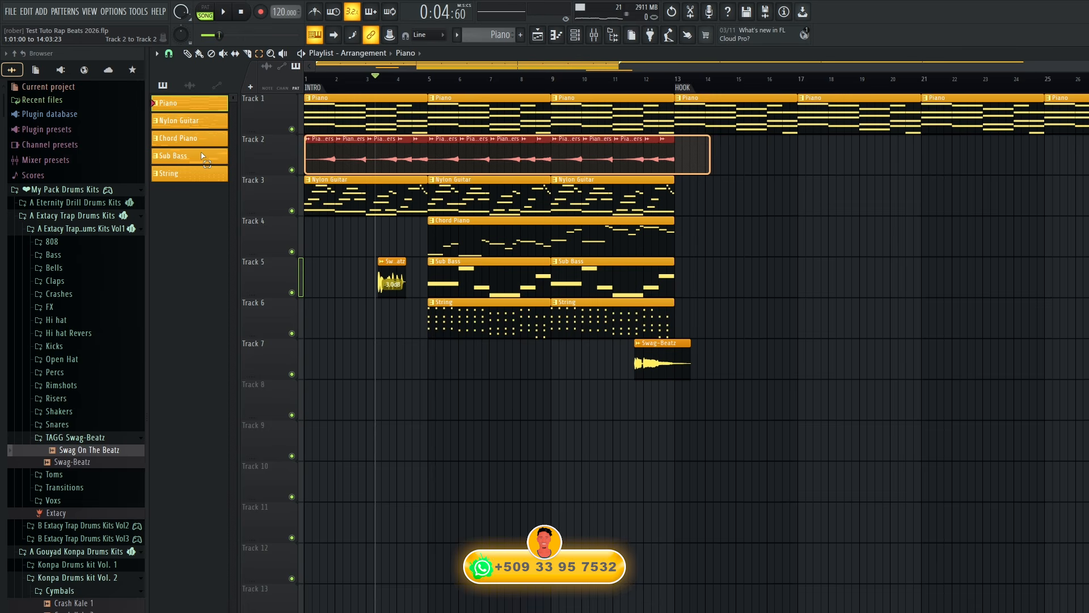
pyautogui.moveTo(199, 180); pyautogui.dragTo(199, 194)
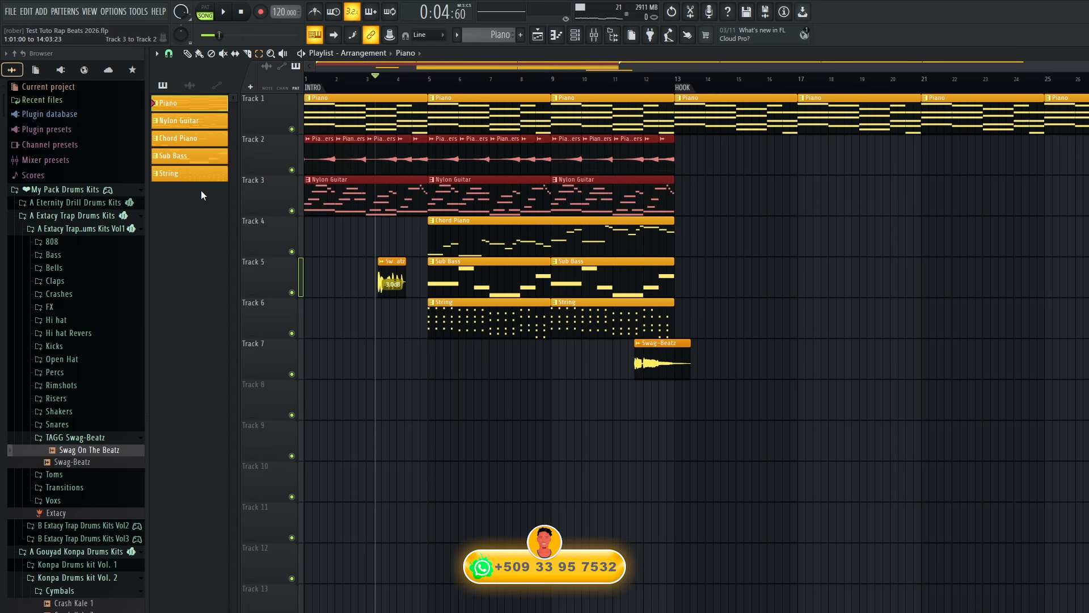
pyautogui.hotkey('ctrl', 'b')
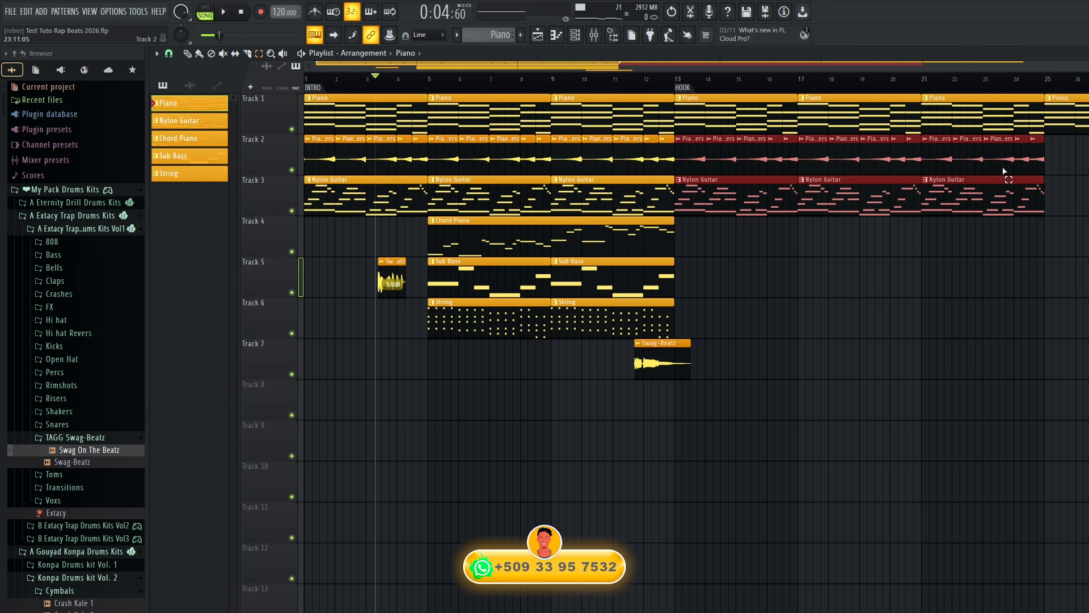
# Duplicate the Piano Revers and Nylon Guitar clips at bar 21 onto bars 25 to 28 of Tracks 2 and 3, and play from HOOK.
pyautogui.moveTo(1058, 136); pyautogui.dragTo(926, 201)
pyautogui.hotkey('ctrl', 'b')
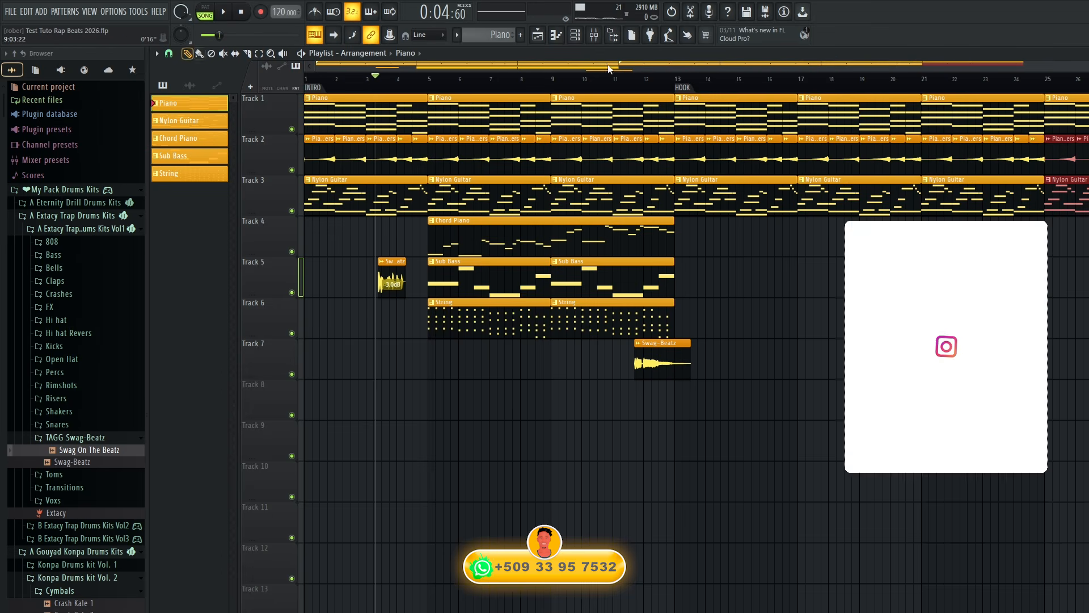
pyautogui.click(677, 80)
pyautogui.press('space')
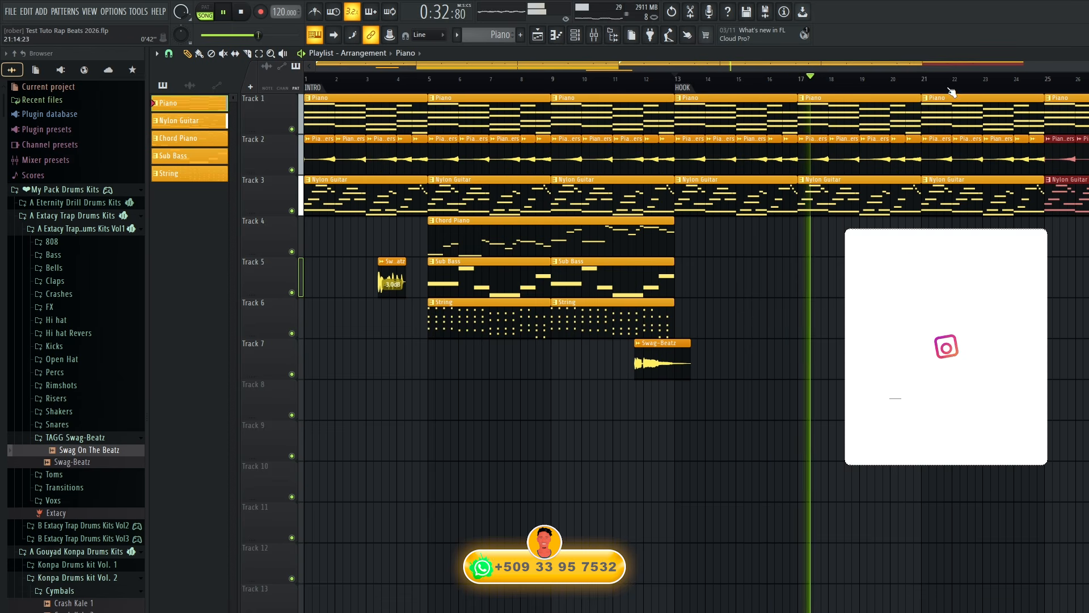
# Add a time marker named VERS and position it at bar 29 where the HOOK clips end.
pyautogui.doubleClick(928, 89)
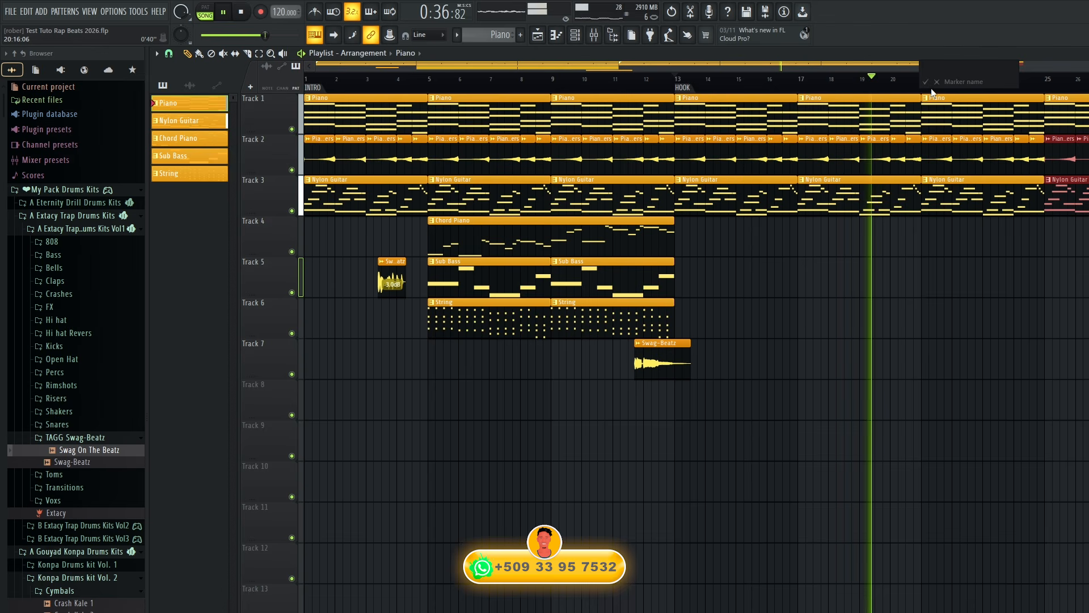
pyautogui.write('V')
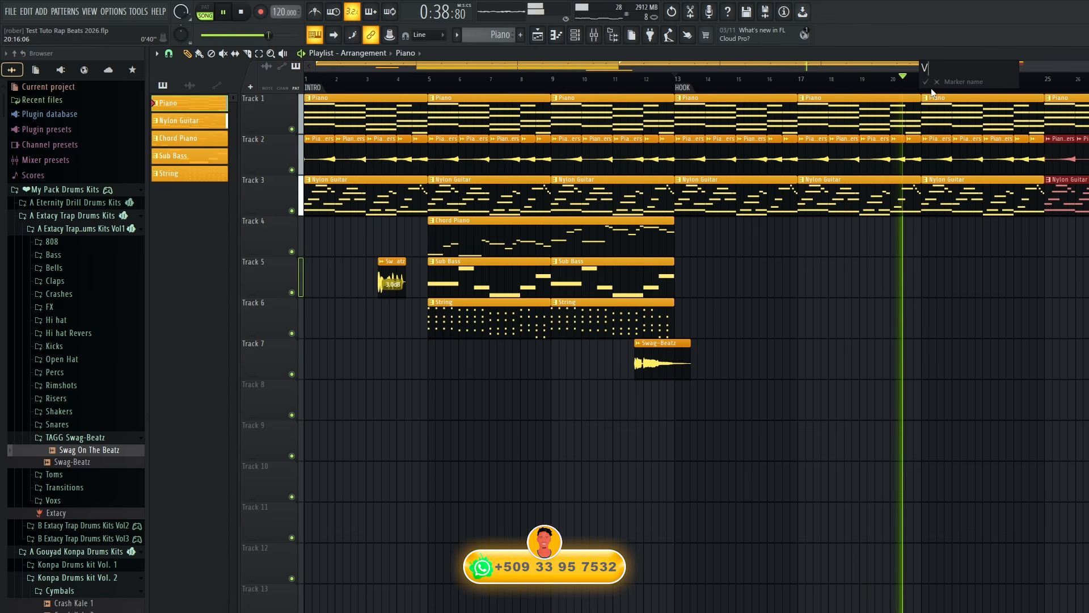
pyautogui.write('ERS')
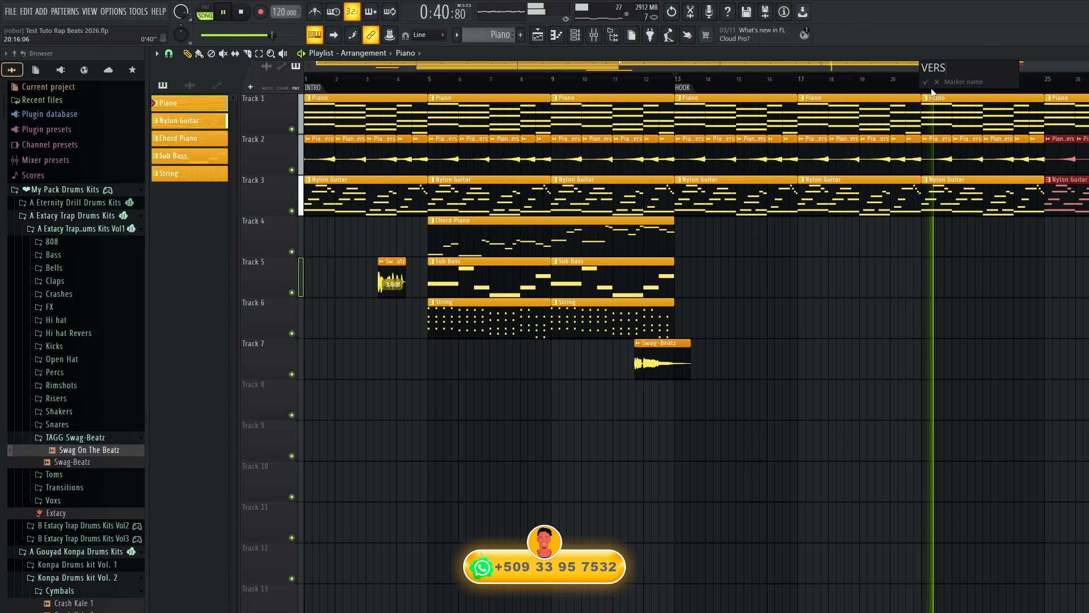
pyautogui.press('Return')
pyautogui.press('space')
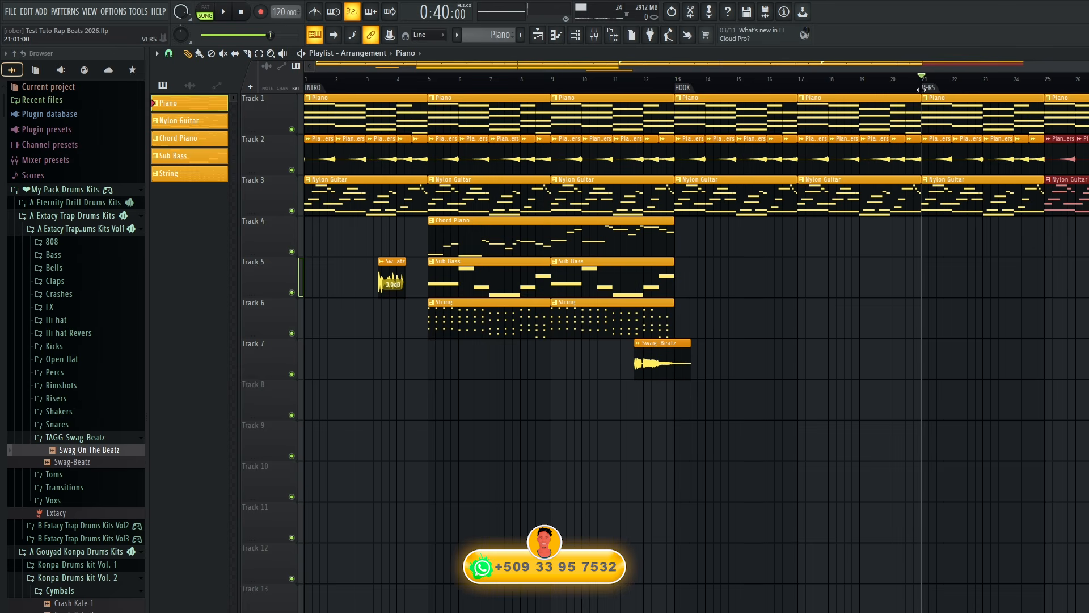
pyautogui.press('space')
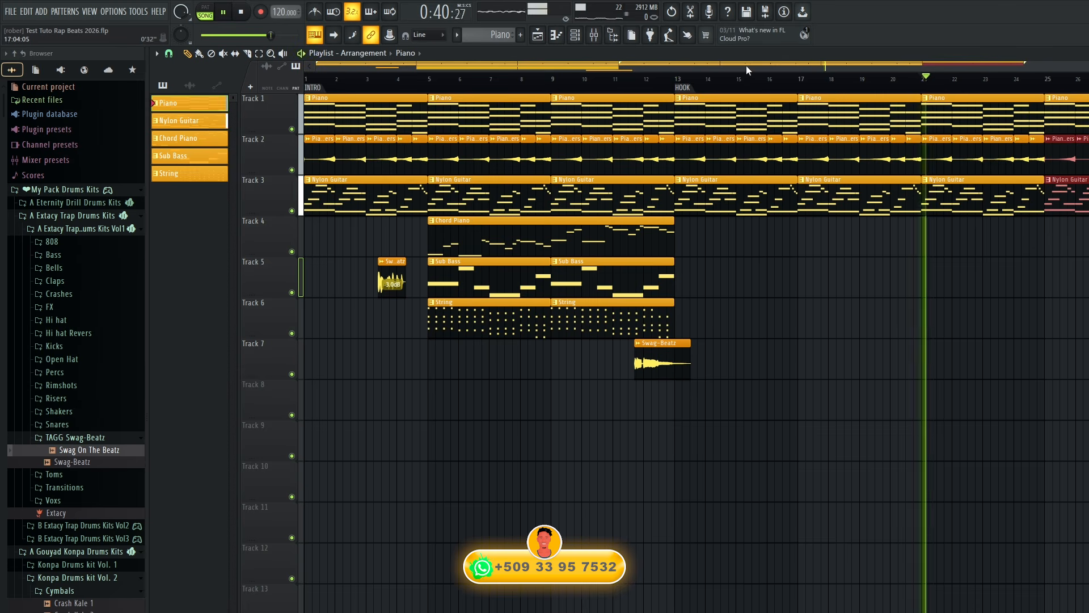
pyautogui.click(679, 79)
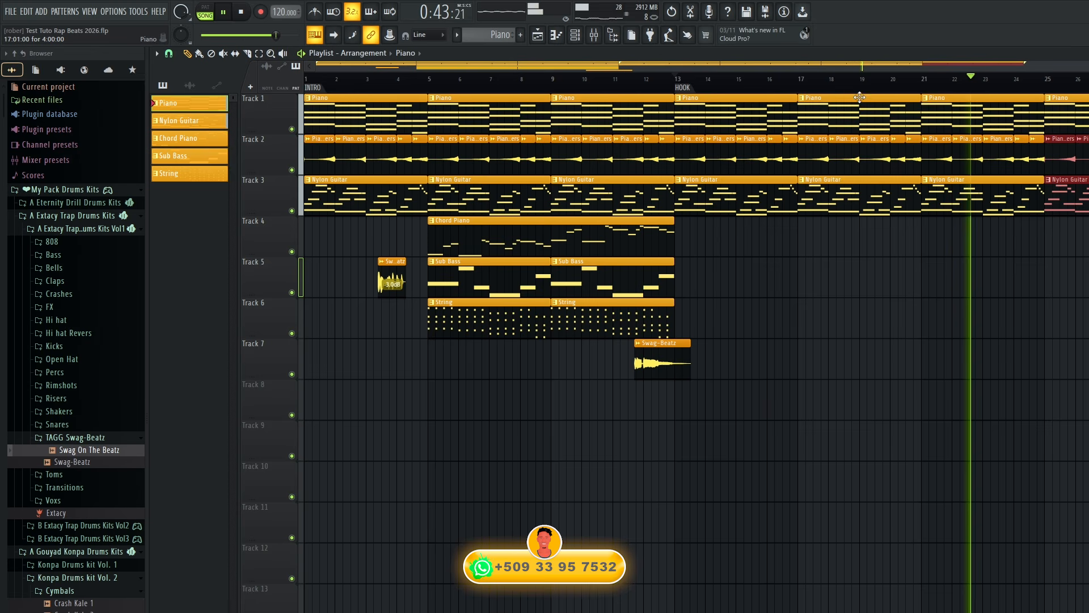
pyautogui.scroll(-2, 895, 219)
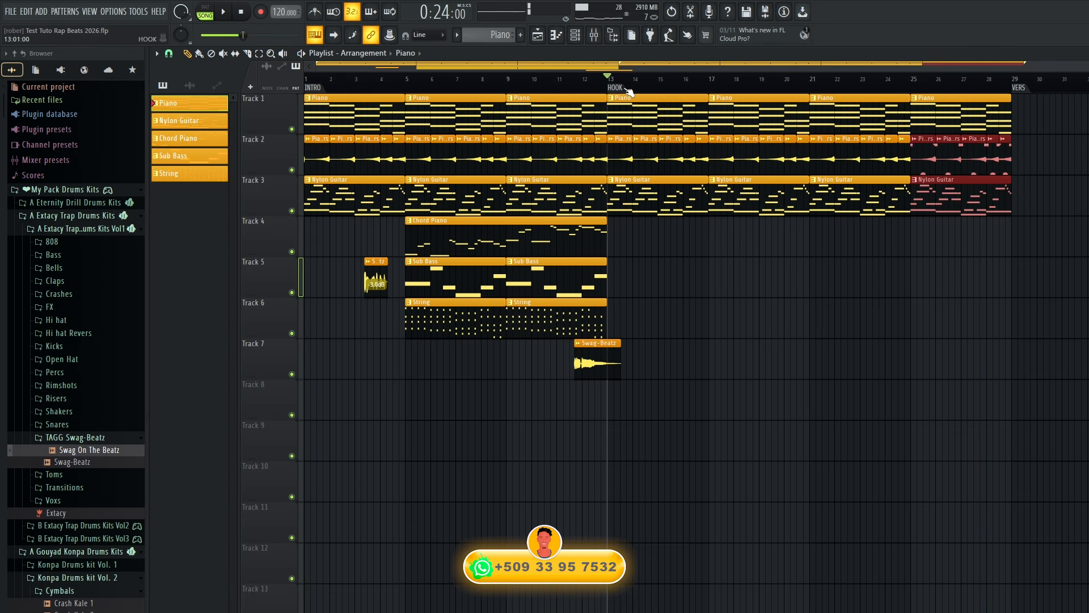
# During playback, place String clips on Track 6 at bars 13, 17, 21 and 25, and a Chord Piano clip on Track 4 at bar 21.
pyautogui.press('space')
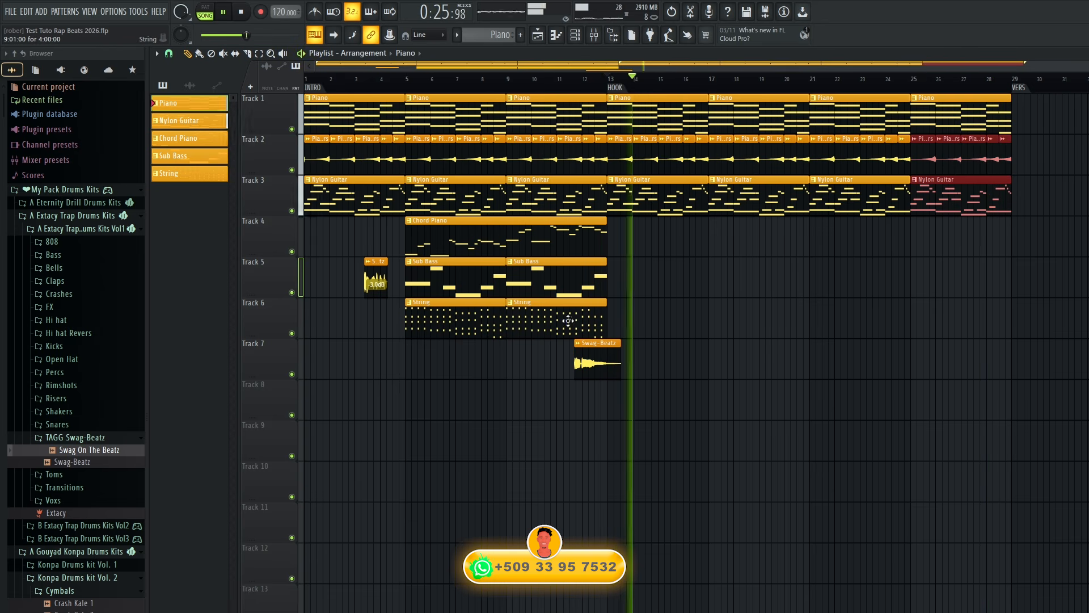
pyautogui.click(594, 319)
pyautogui.click(610, 319)
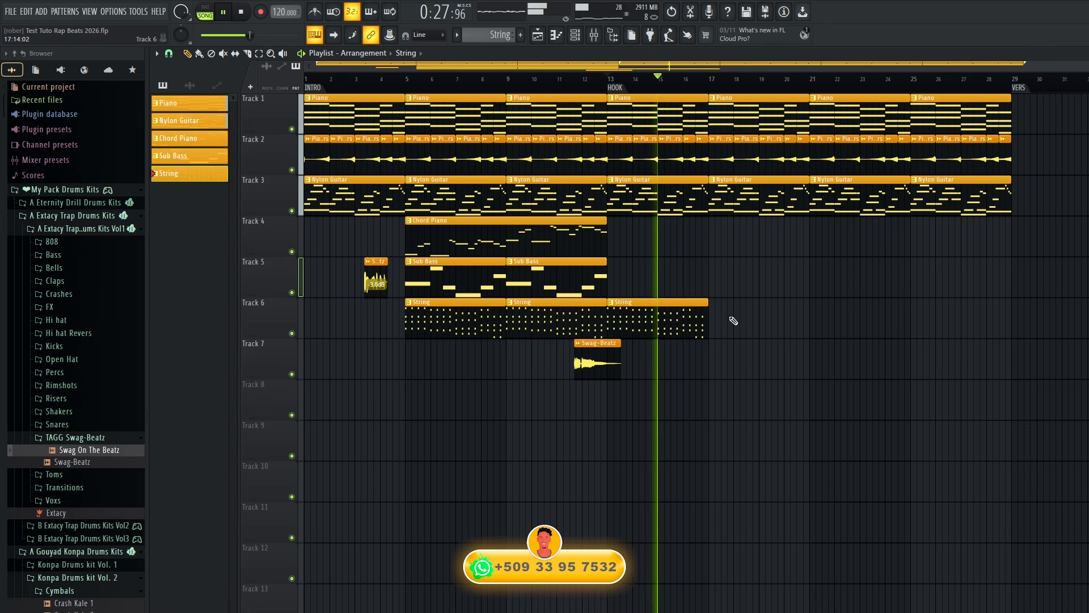
pyautogui.click(713, 319)
pyautogui.click(812, 321)
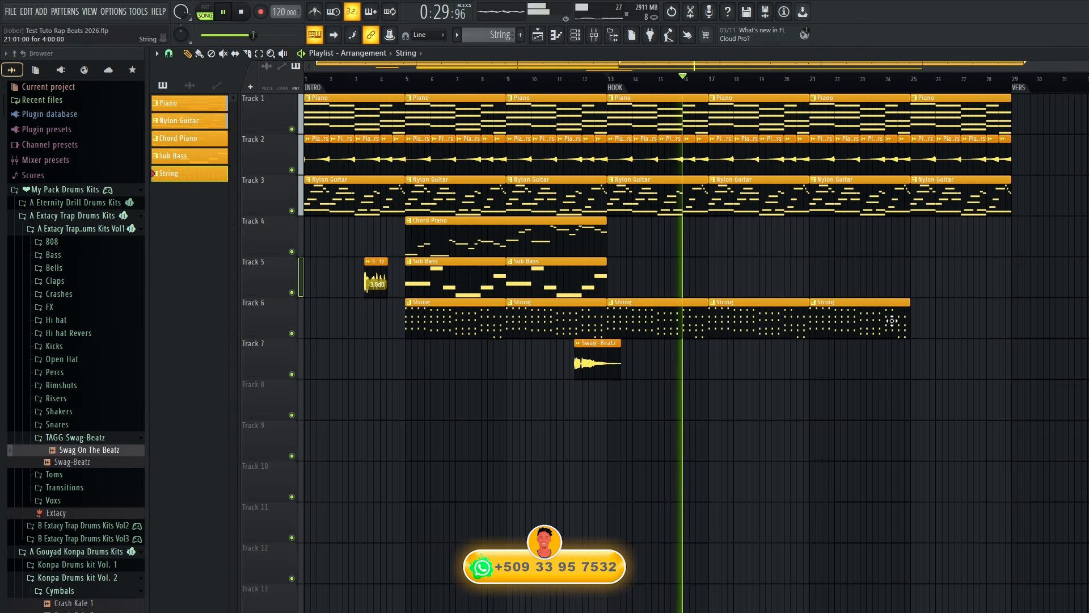
pyautogui.click(909, 316)
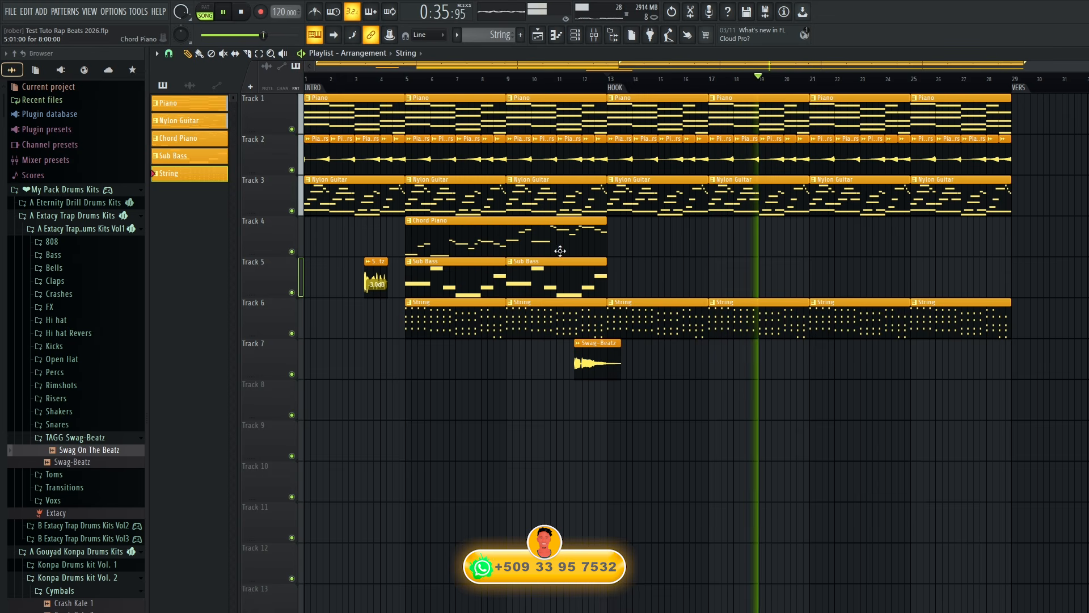
pyautogui.click(605, 251)
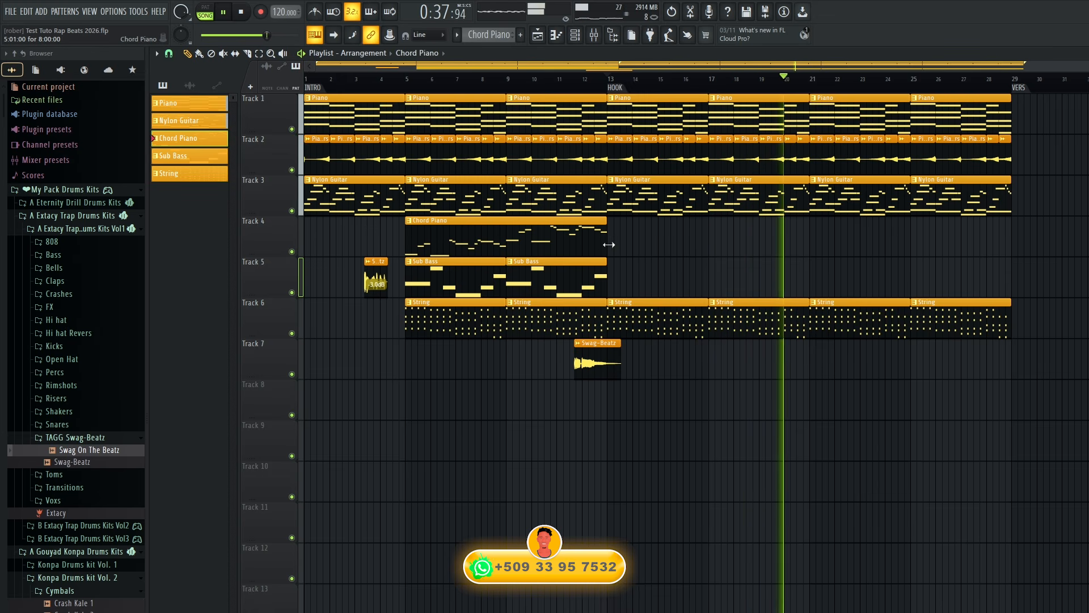
pyautogui.click(809, 241)
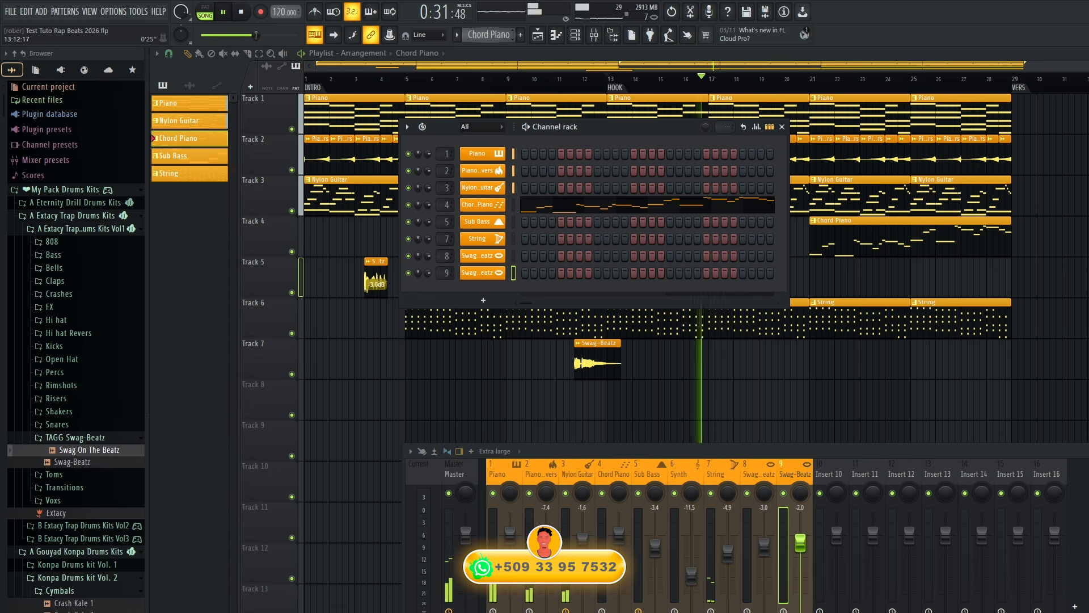
# Add an Orchestral instrument to the channel rack, close its plugin window and stop playback.
pyautogui.click(489, 302)
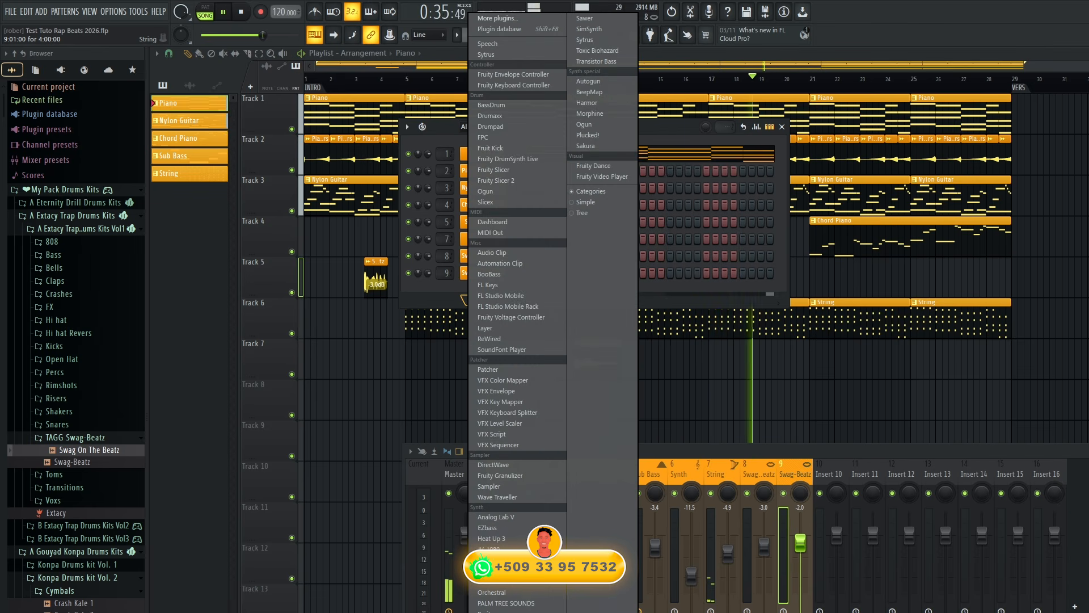
pyautogui.click(491, 593)
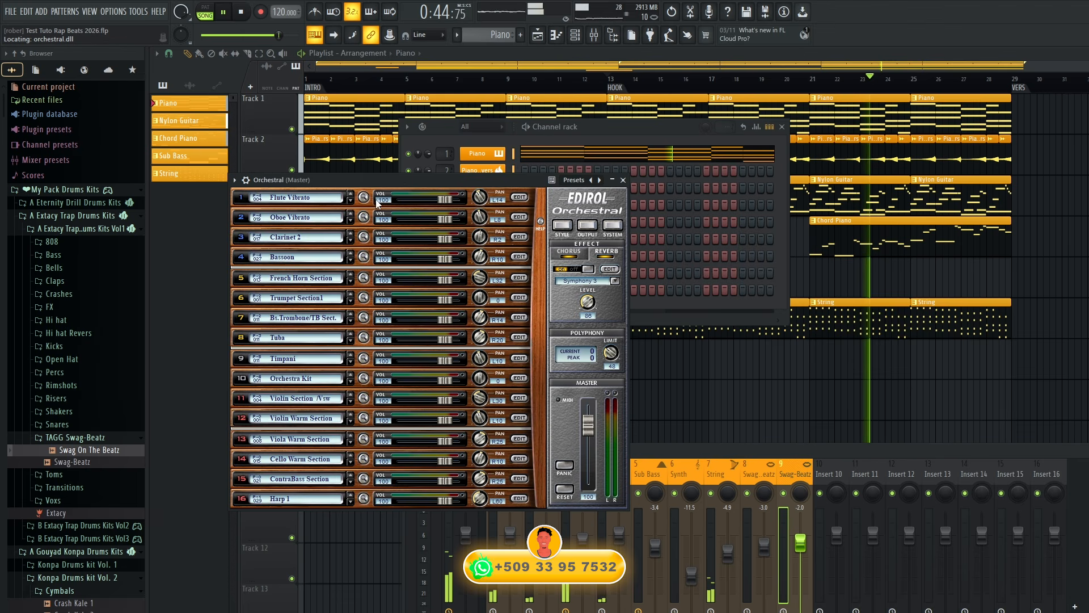
pyautogui.click(623, 180)
pyautogui.press('space')
# Rename the Orchestral channel Flute, color it orange with a flute icon, and route it to mixer track 10.
pyautogui.rightClick(488, 292)
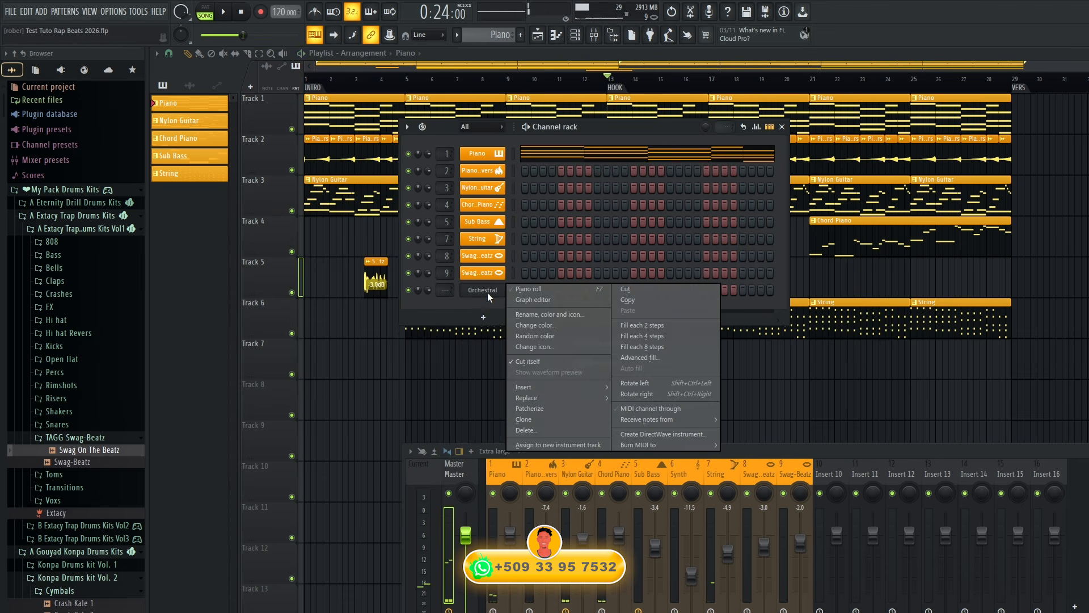
pyautogui.click(543, 315)
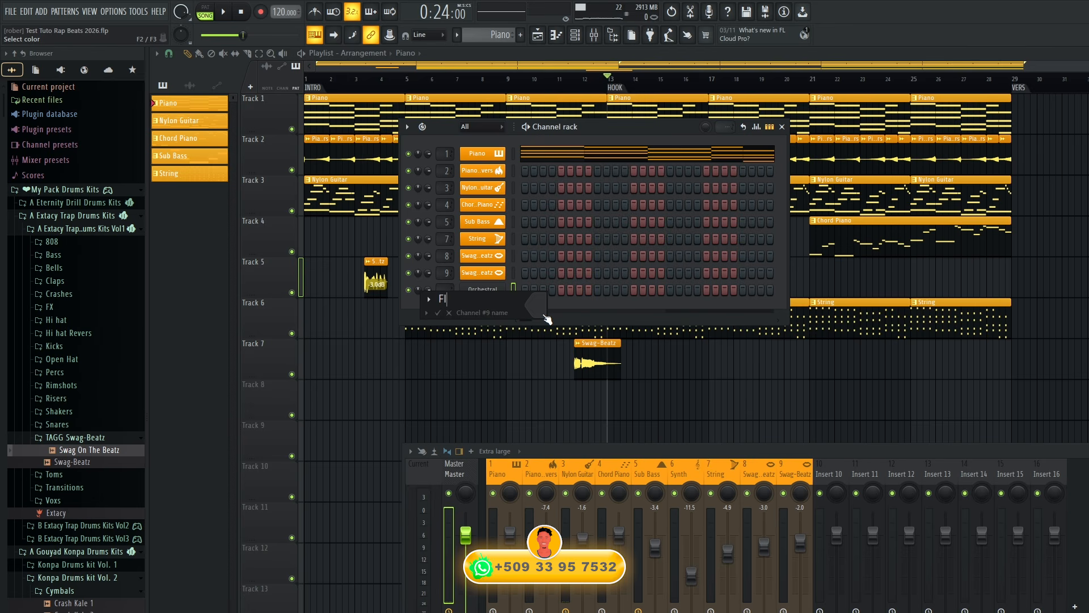
pyautogui.click(540, 306)
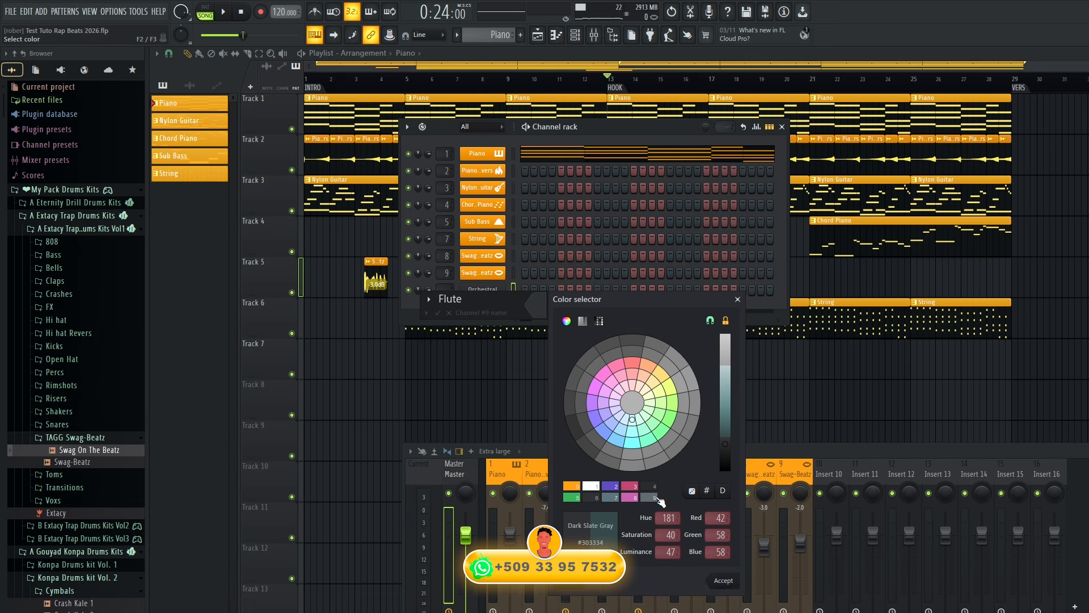
pyautogui.click(729, 581)
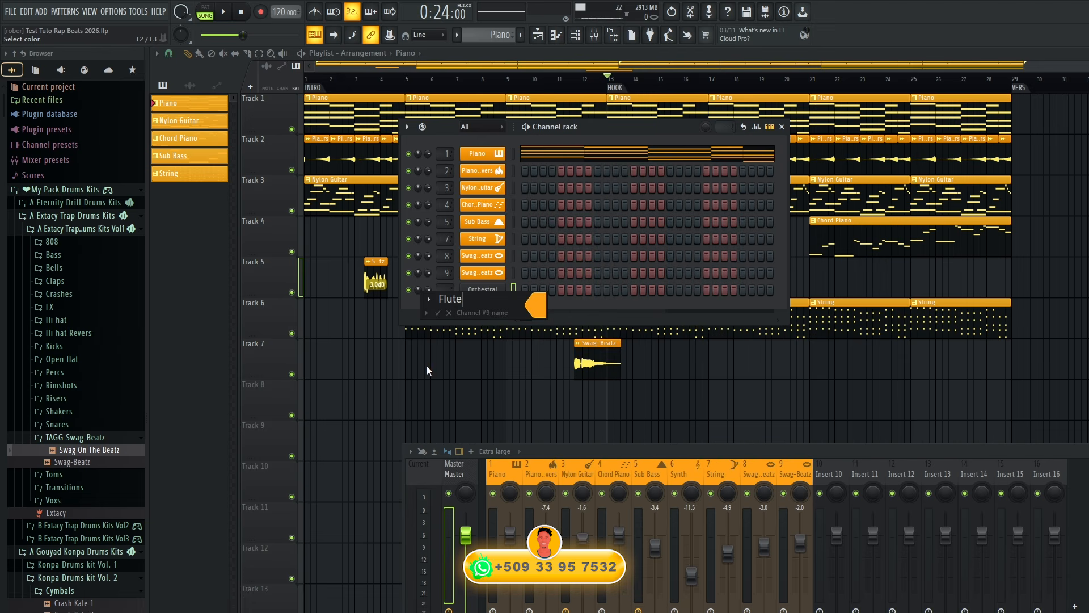
pyautogui.click(428, 302)
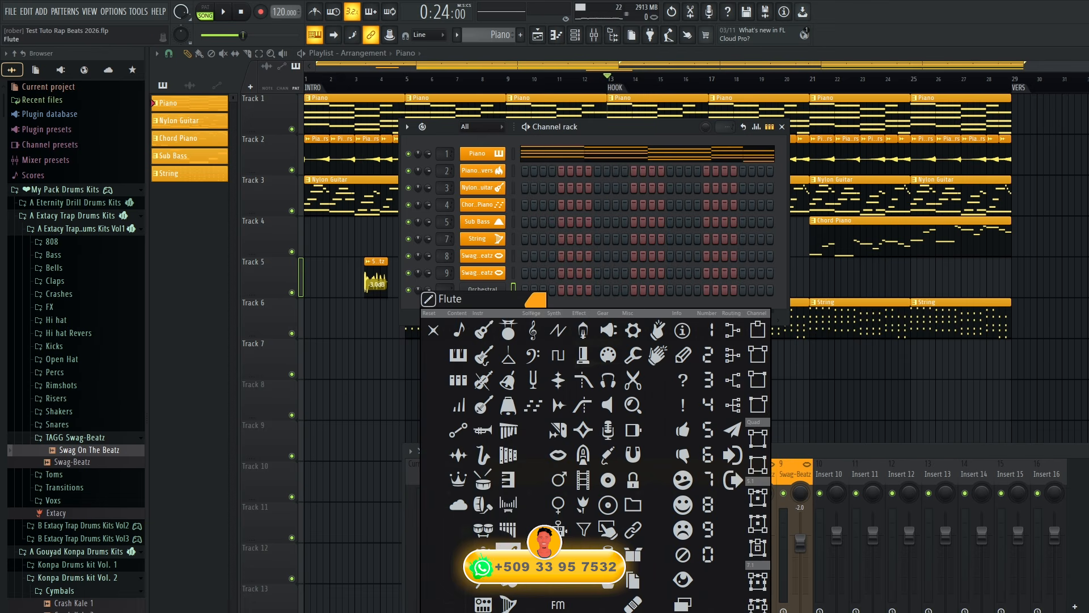
pyautogui.click(435, 329)
pyautogui.hotkey('ctrl', 'l')
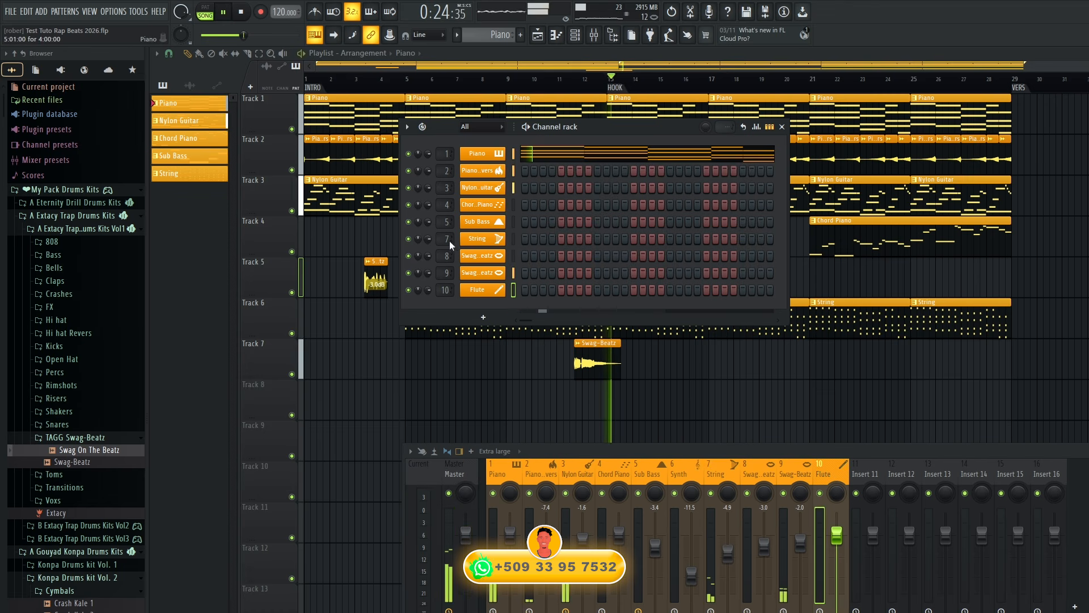
# In the Flute piano roll, fill bar 1 with a half-bar F#5, a quarter-bar F#5 and a quarter-bar A5, and play them.
pyautogui.rightClick(496, 291)
pyautogui.click(543, 290)
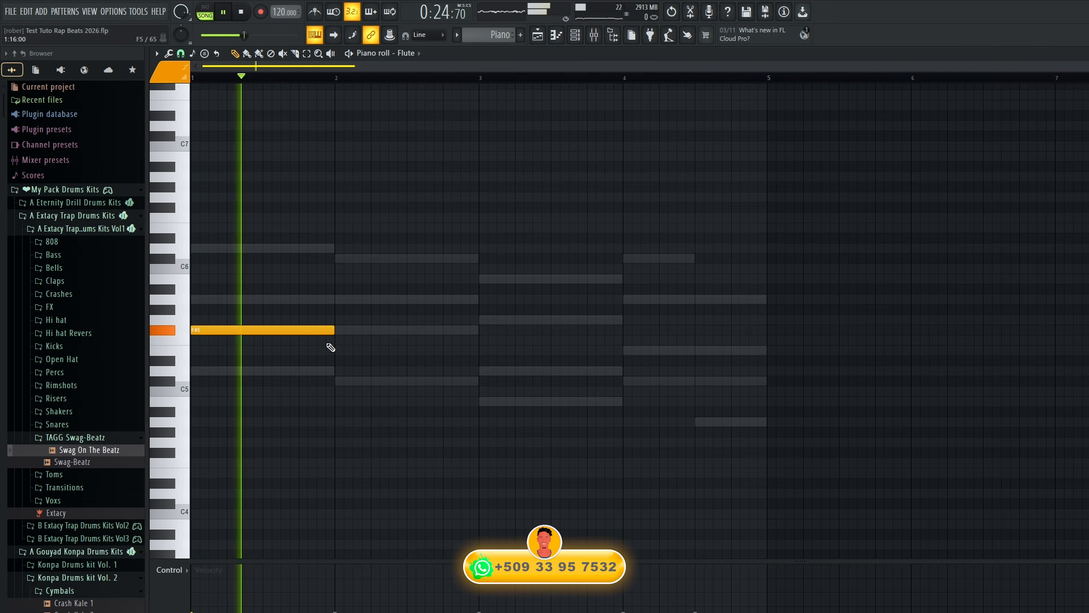
pyautogui.moveTo(336, 330); pyautogui.dragTo(274, 337)
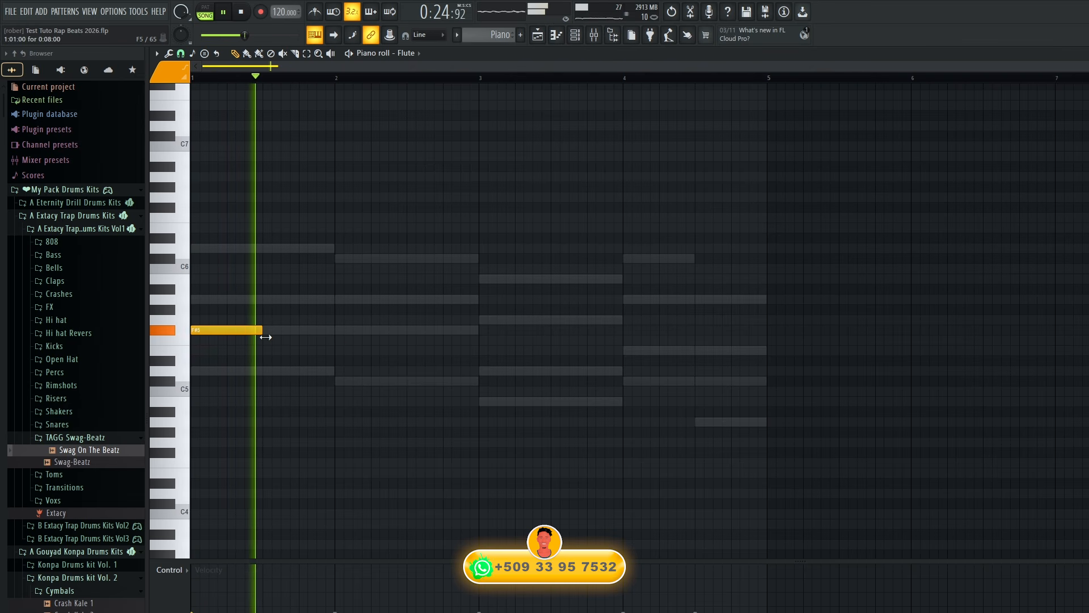
pyautogui.press('space')
pyautogui.click(267, 332)
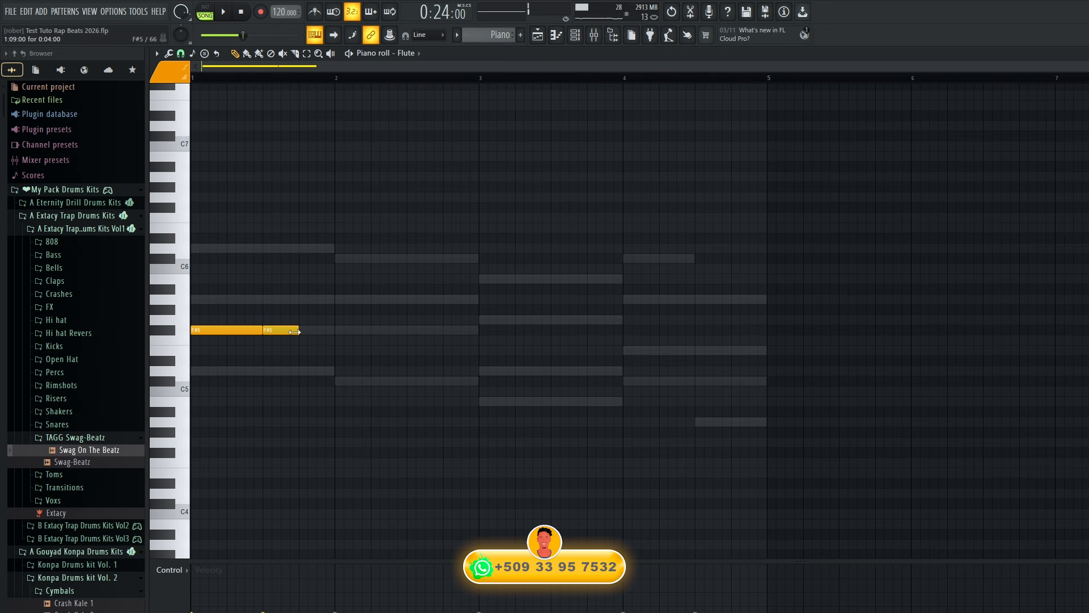
pyautogui.click(310, 299)
pyautogui.press('space')
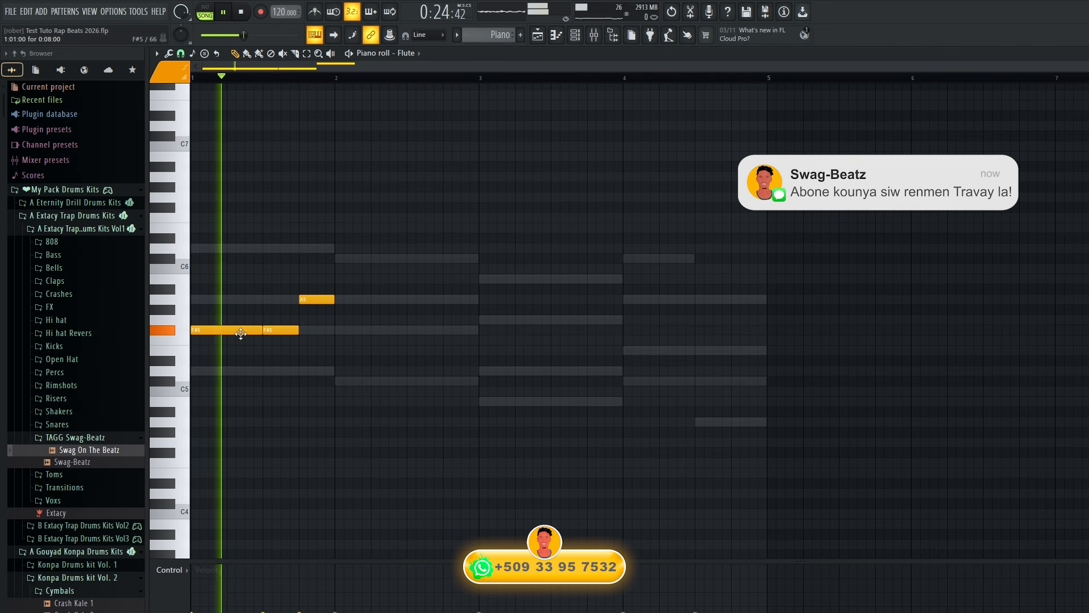
pyautogui.press('space')
# Add half-bar C#6 and A5 notes in bar 2 of the Flute melody and shorten the first F#5 to 7 steps.
pyautogui.click(360, 258)
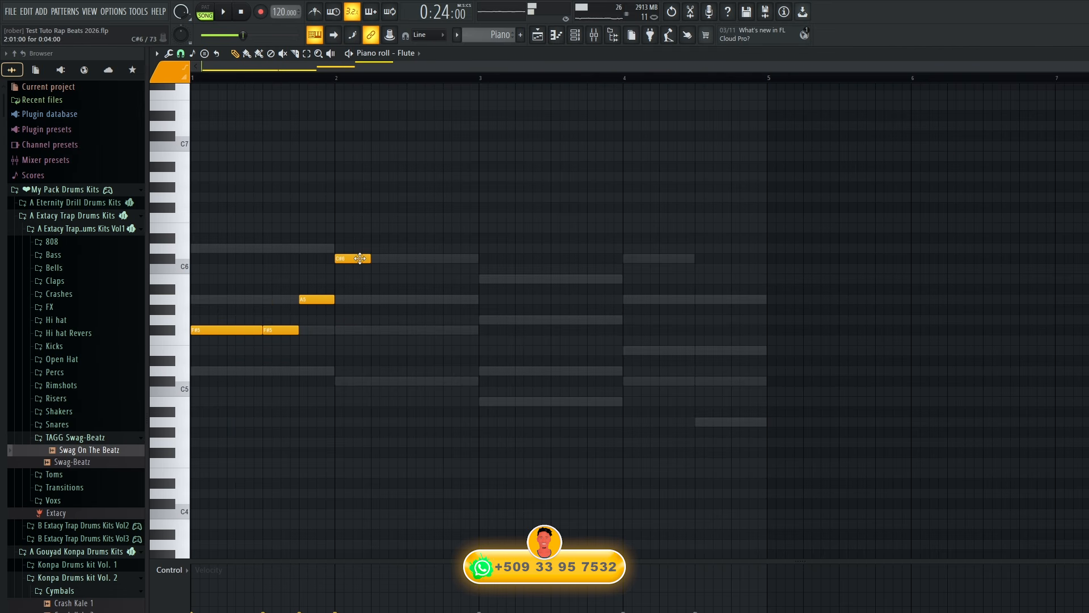
pyautogui.press('space')
pyautogui.moveTo(370, 258); pyautogui.dragTo(406, 259)
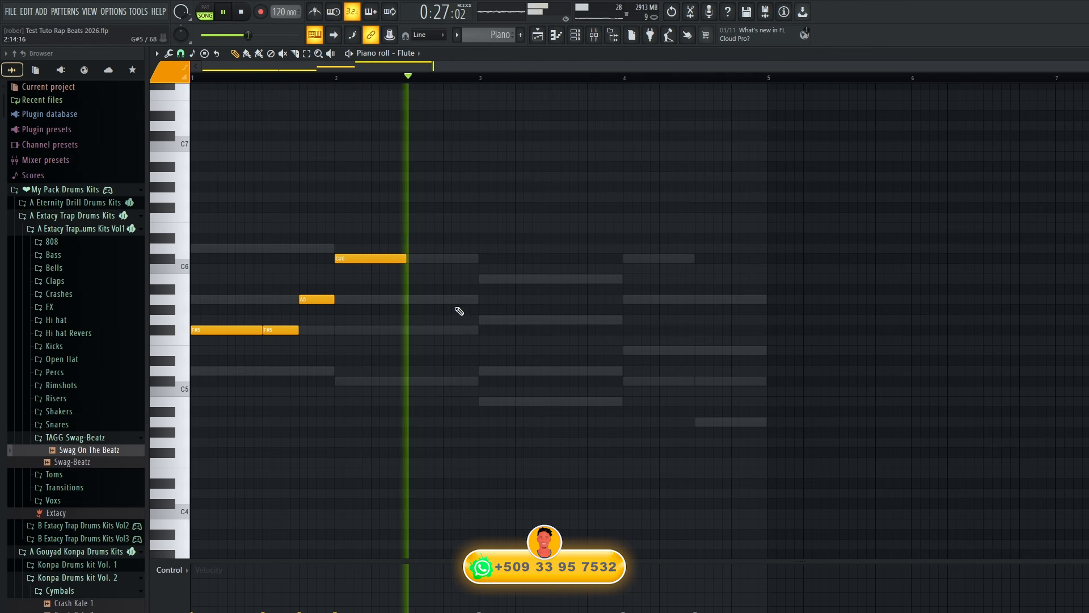
pyautogui.press('space')
pyautogui.click(412, 300)
pyautogui.press('space')
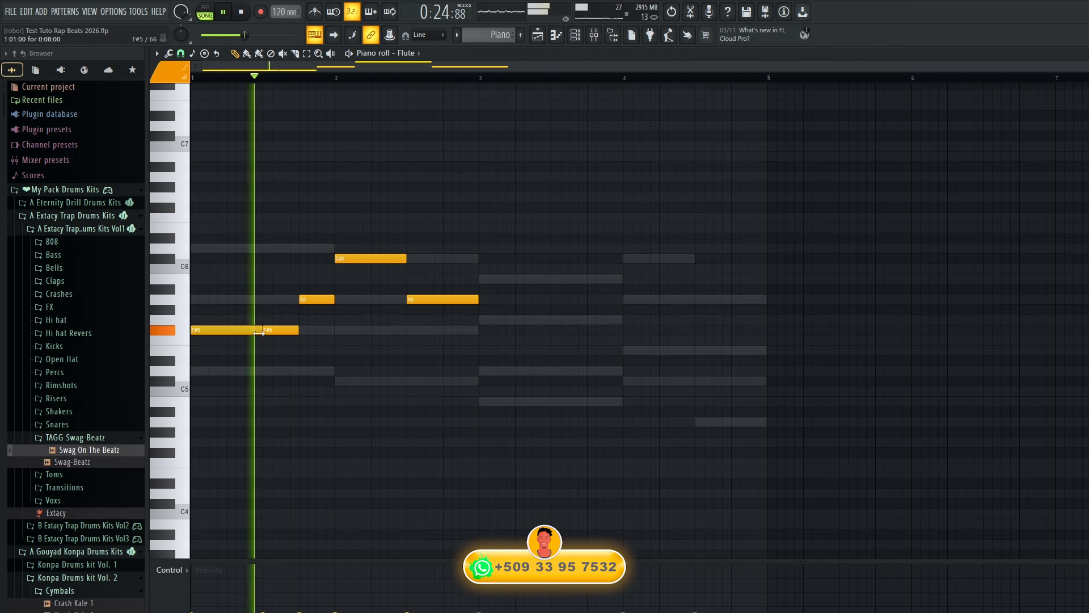
pyautogui.moveTo(262, 331); pyautogui.dragTo(252, 333)
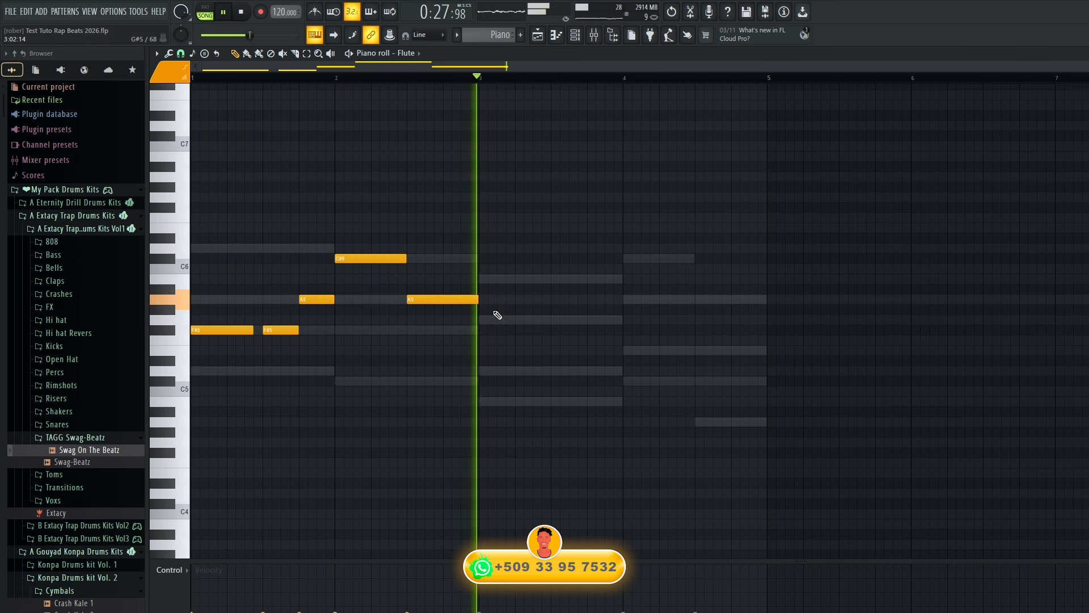
# Add a 7-step B5 and a half-bar G5 in bar 3 of the Flute melody.
pyautogui.press('space')
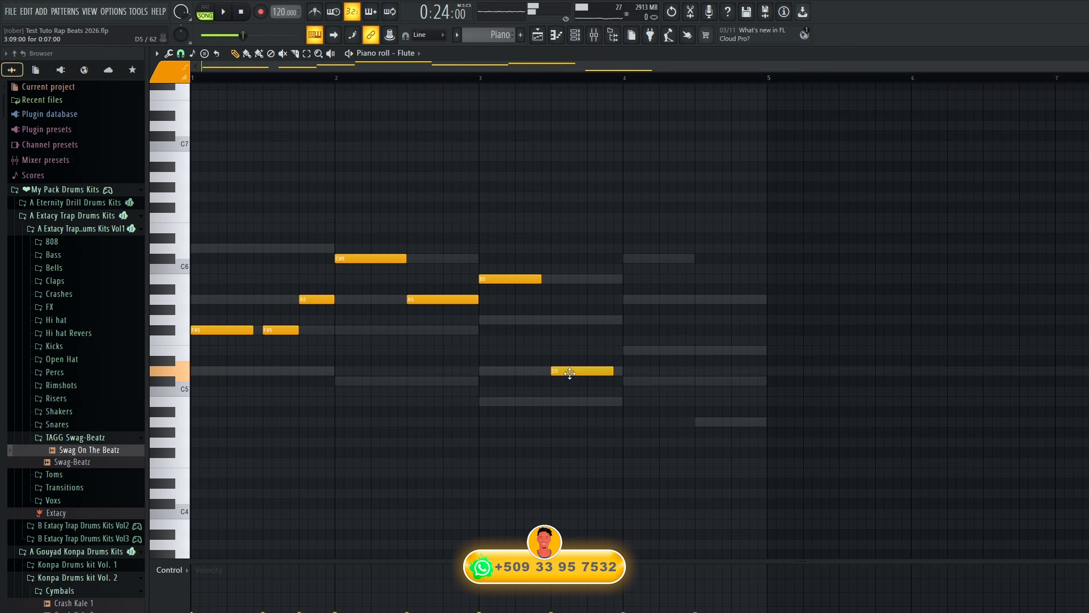
pyautogui.press('space')
pyautogui.moveTo(570, 375); pyautogui.dragTo(572, 321)
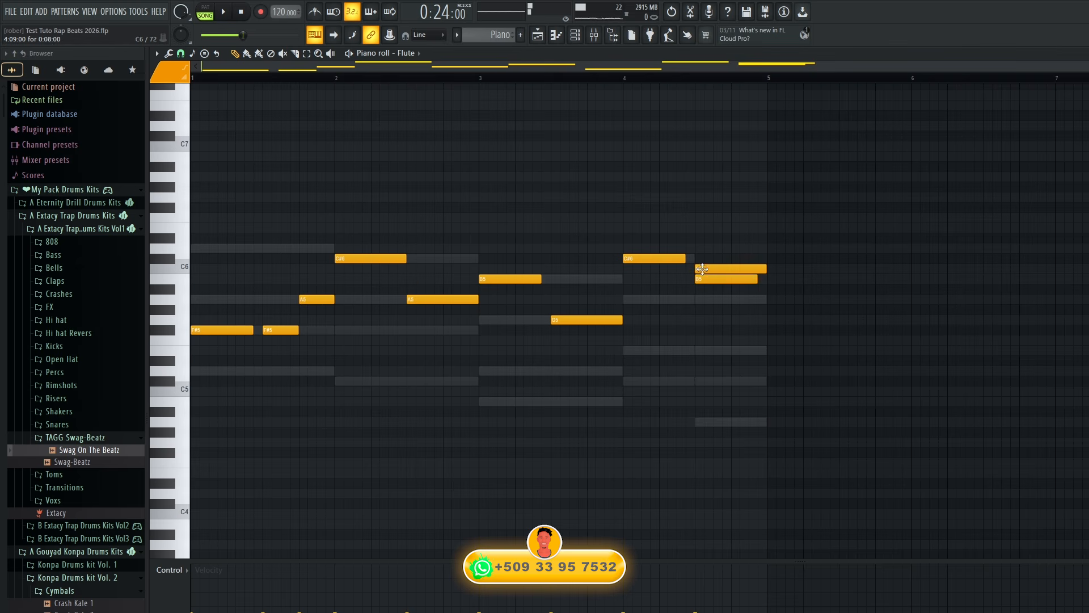
# Fill bar 4 of the Flute melody with a 7-step C#6, a quarter-bar B5 and a quarter-bar A5, and play it.
pyautogui.press('space')
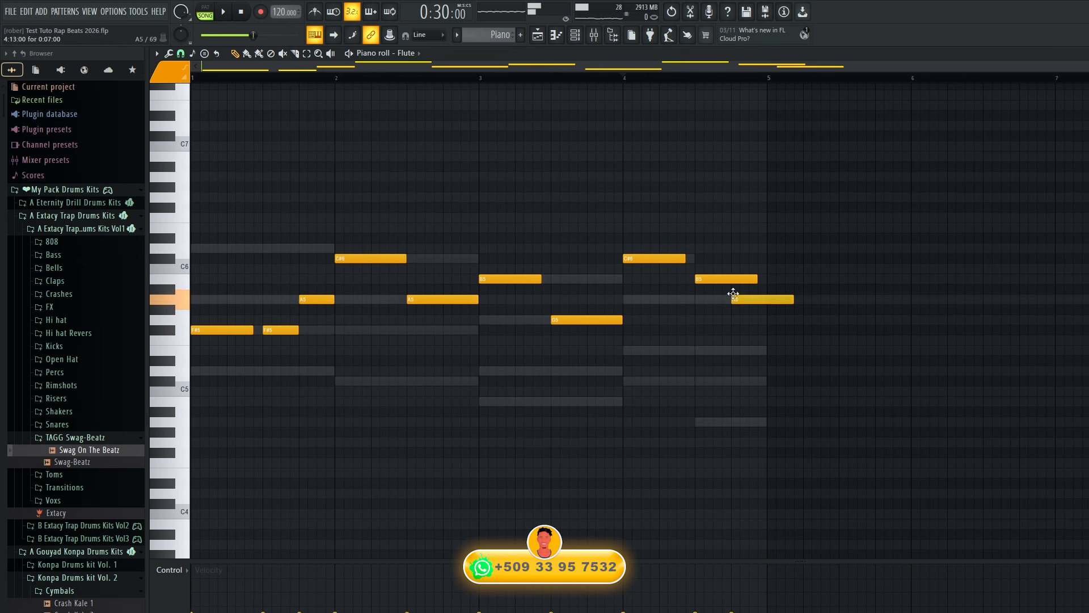
pyautogui.press('space')
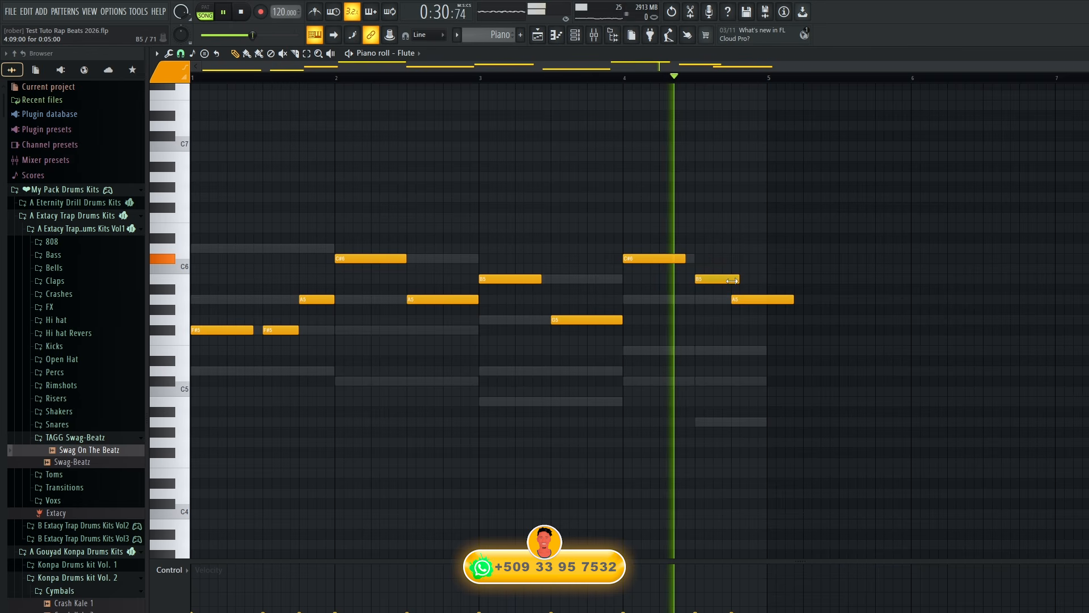
pyautogui.moveTo(791, 299); pyautogui.dragTo(766, 299)
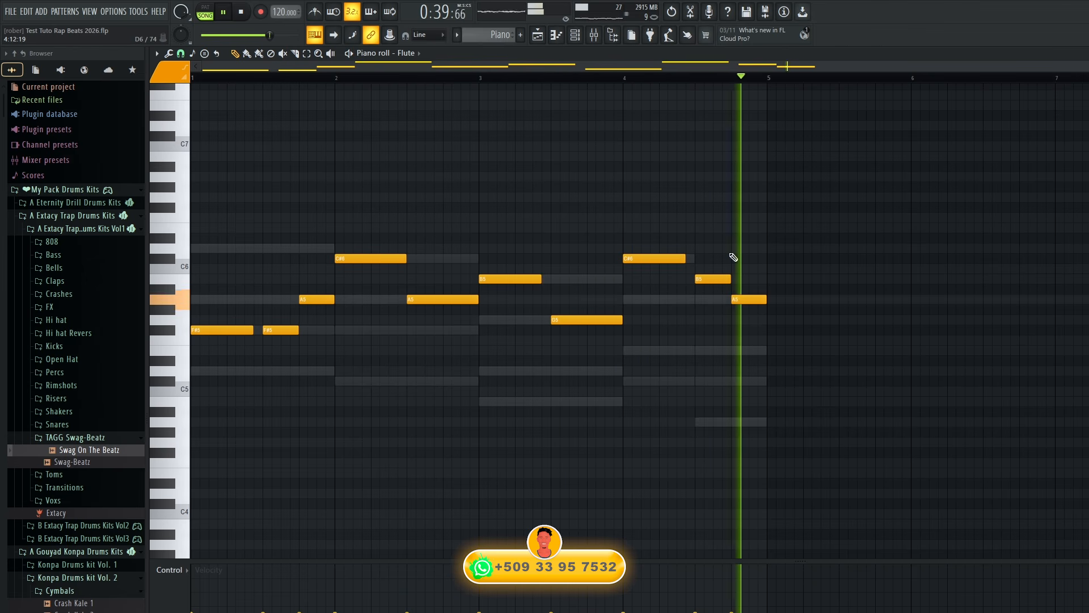
pyautogui.press('space')
# Split the Piano pattern by channel and close the windows covering the playlist.
pyautogui.click(575, 35)
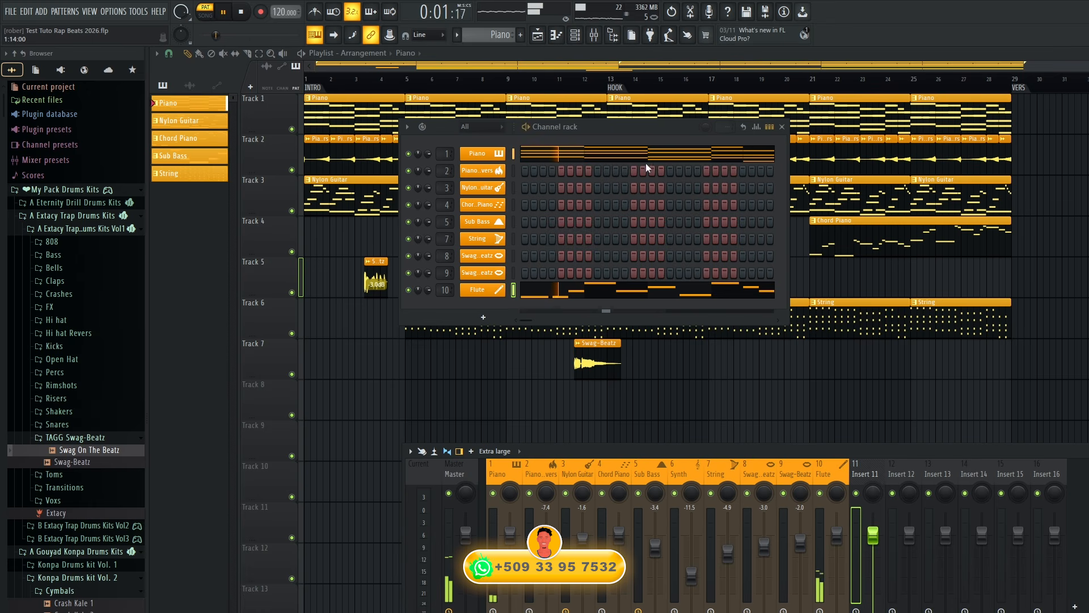
pyautogui.click(482, 34)
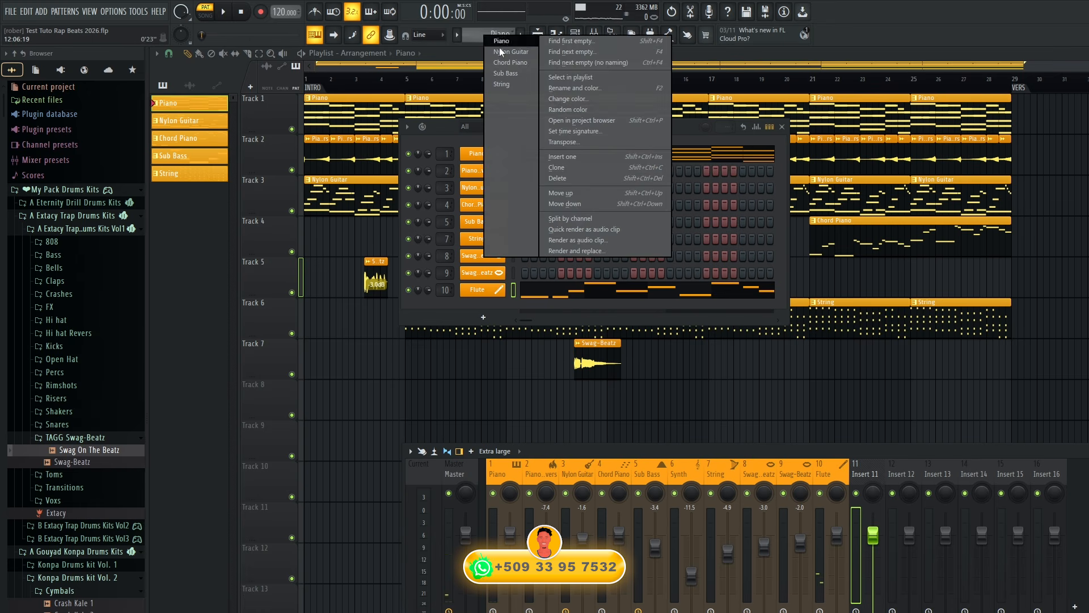
pyautogui.click(581, 219)
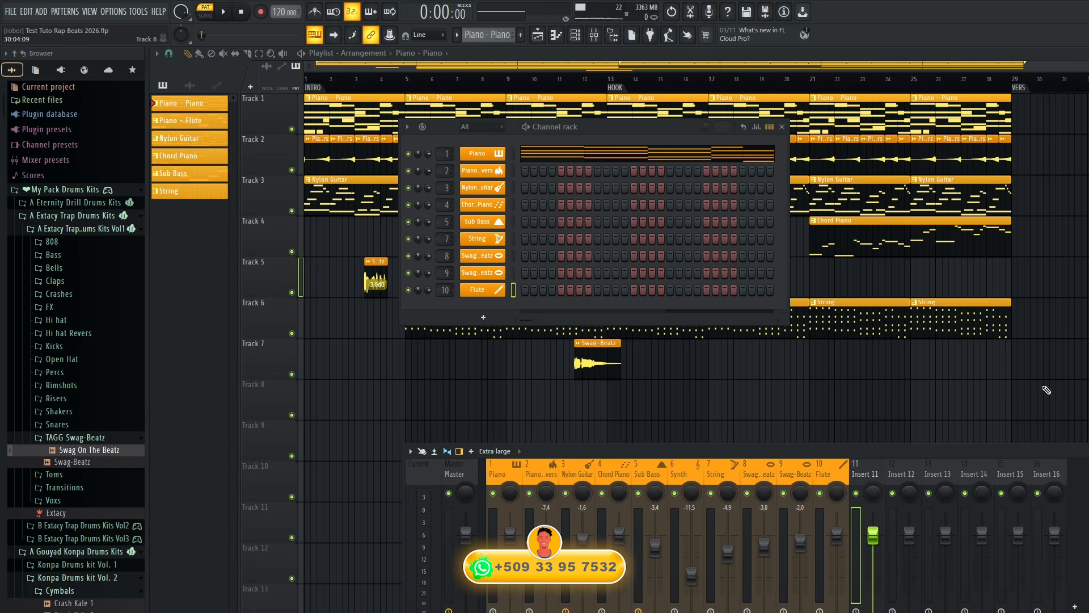
pyautogui.press('F12')
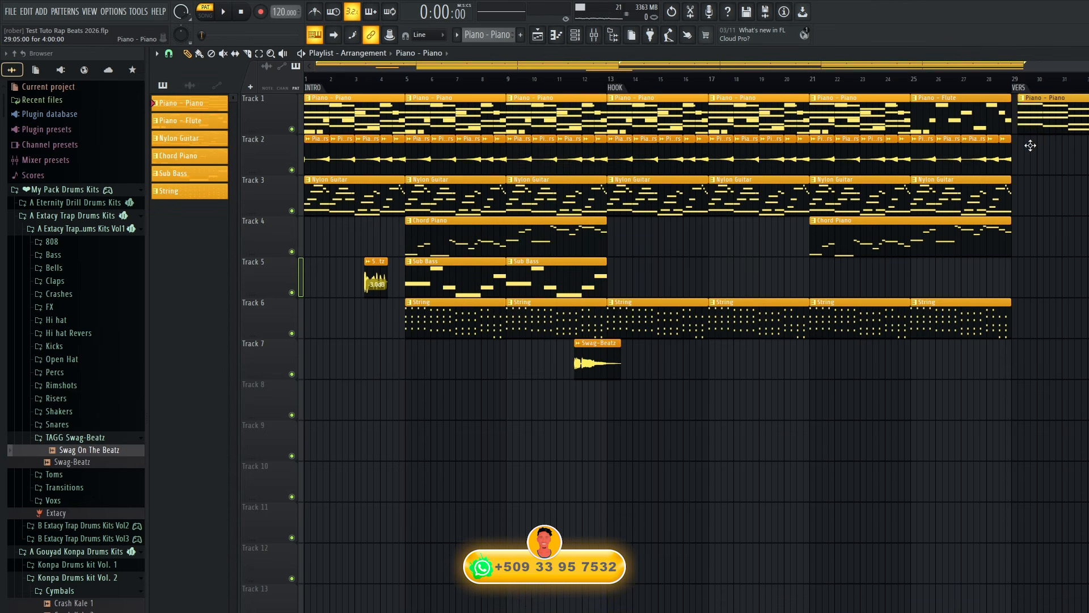
# Move the Piano - Flute clip from bar 25 of Track 1 to Track 3 past the VERS marker, and rename the Piano - Piano pattern Piano.
pyautogui.moveTo(977, 130); pyautogui.dragTo(1081, 218)
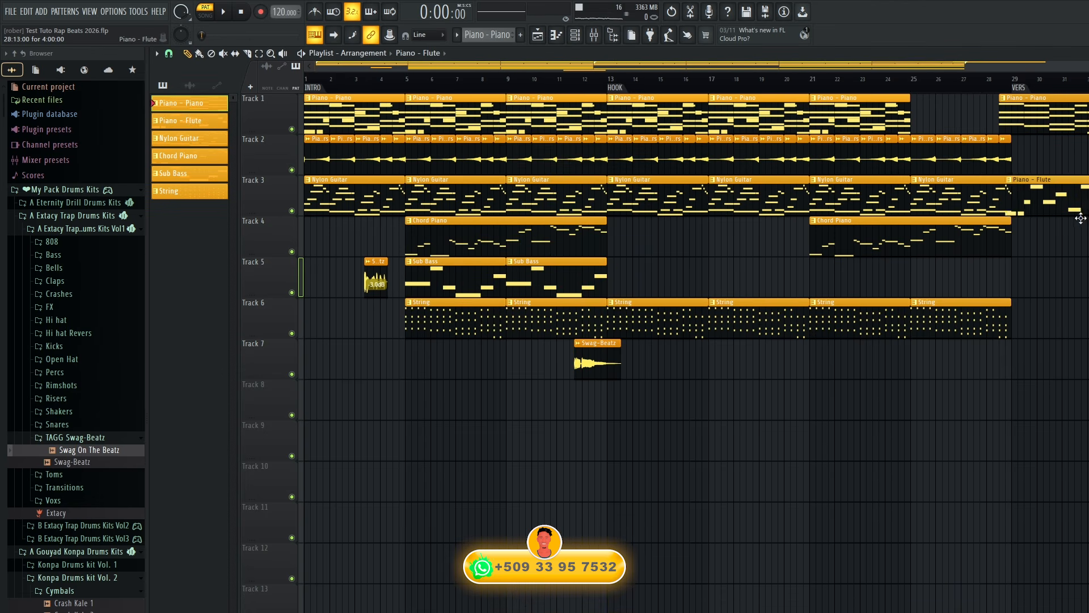
pyautogui.click(1006, 100)
pyautogui.click(1030, 147)
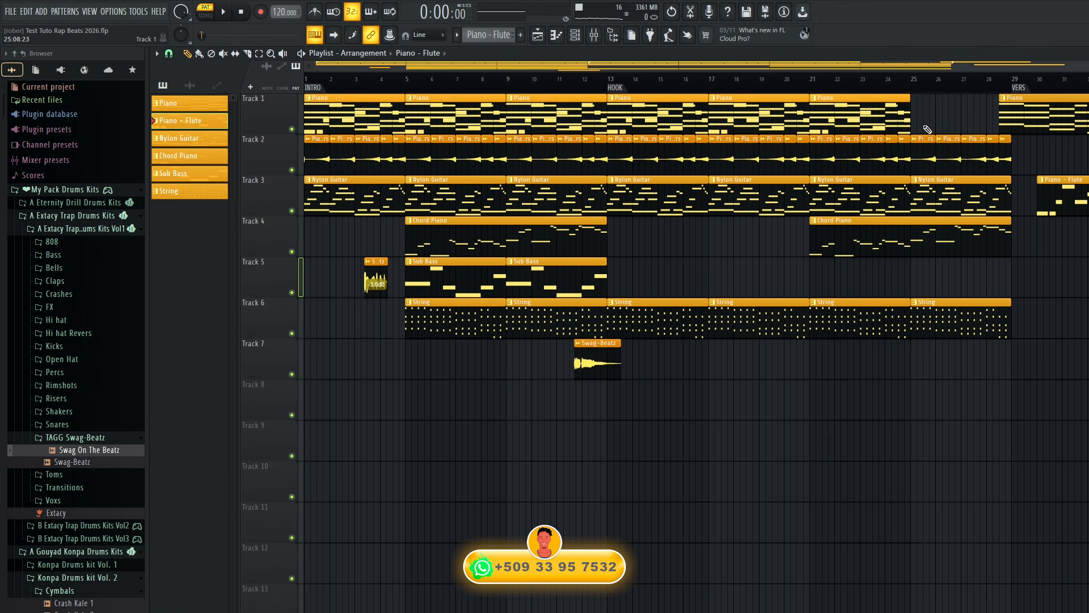
# Clear the stacked clips on Track 1 and fill bars 1 to 28 with Piano clips.
pyautogui.moveTo(861, 112); pyautogui.dragTo(365, 117)
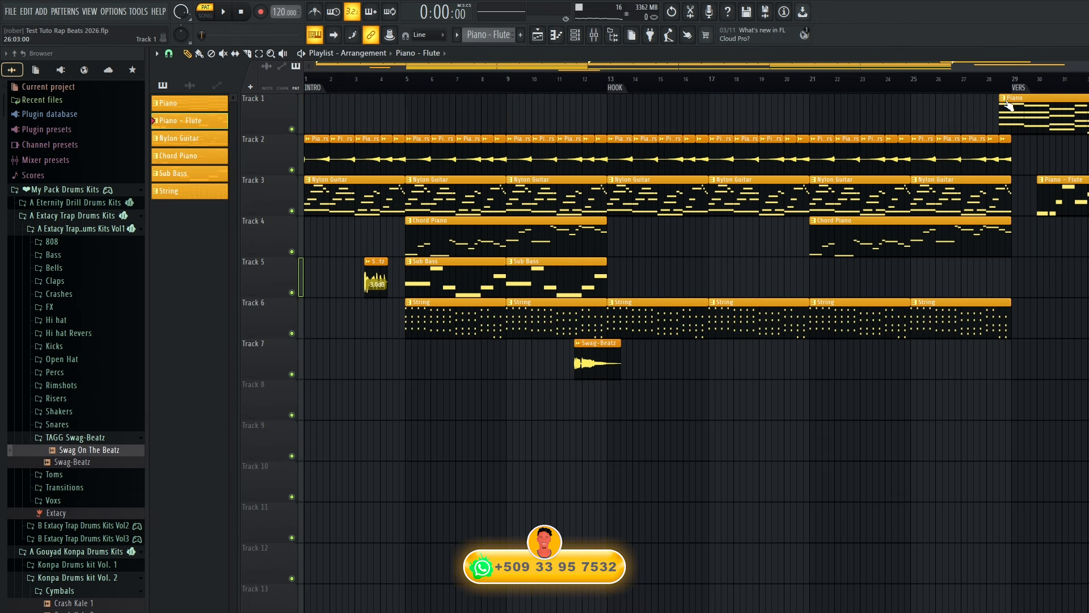
pyautogui.moveTo(1016, 100); pyautogui.dragTo(266, 140)
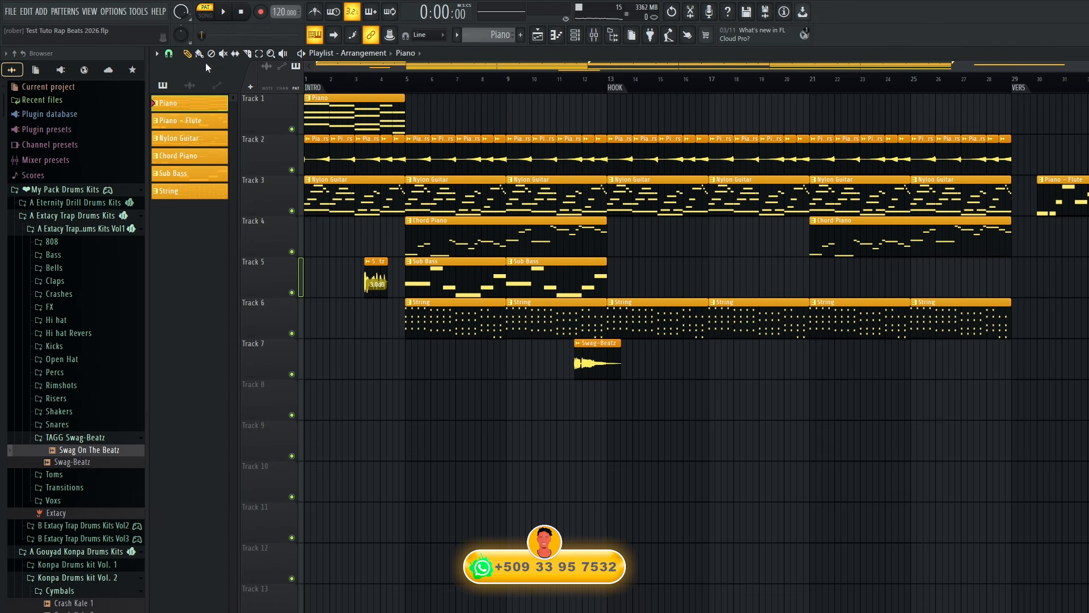
pyautogui.moveTo(411, 117); pyautogui.dragTo(808, 115)
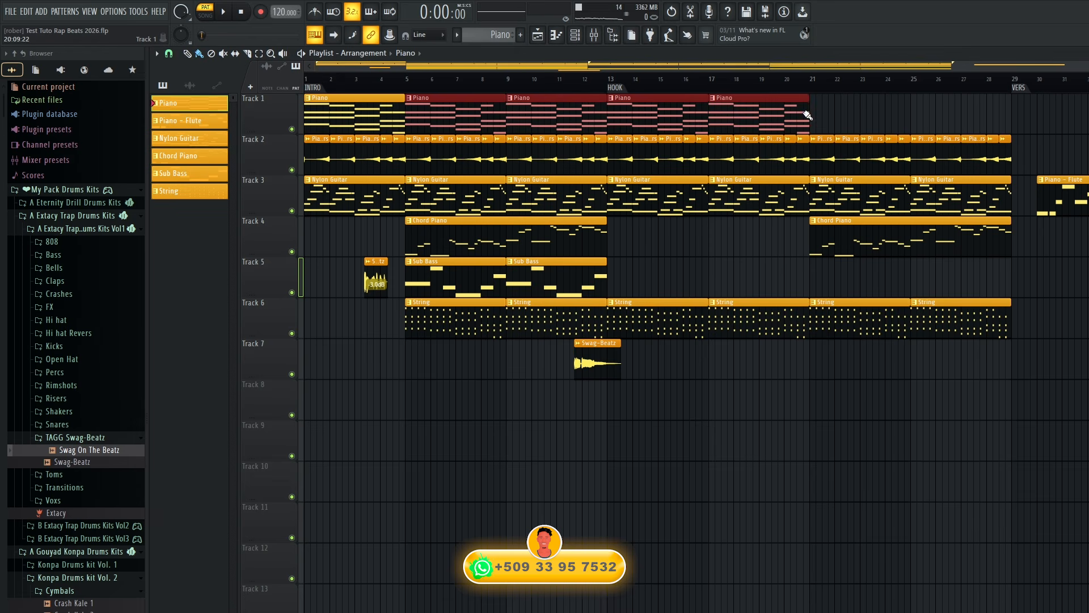
# Move the Piano - Flute clip to the HOOK start at bar 13 on Track 8 and rename its pattern Flute.
pyautogui.moveTo(1071, 199); pyautogui.dragTo(643, 406)
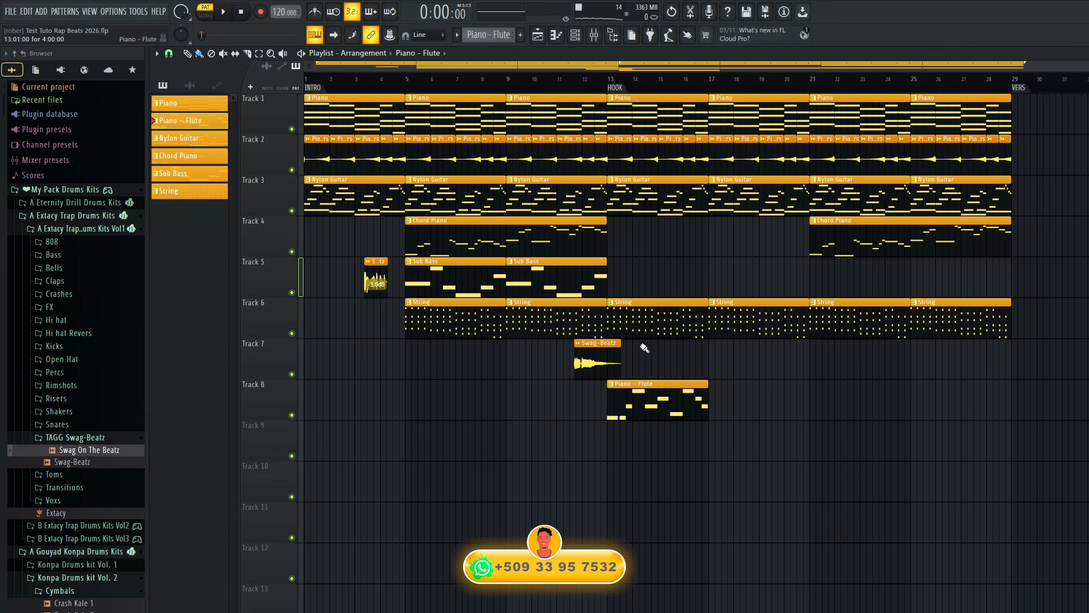
pyautogui.press('space')
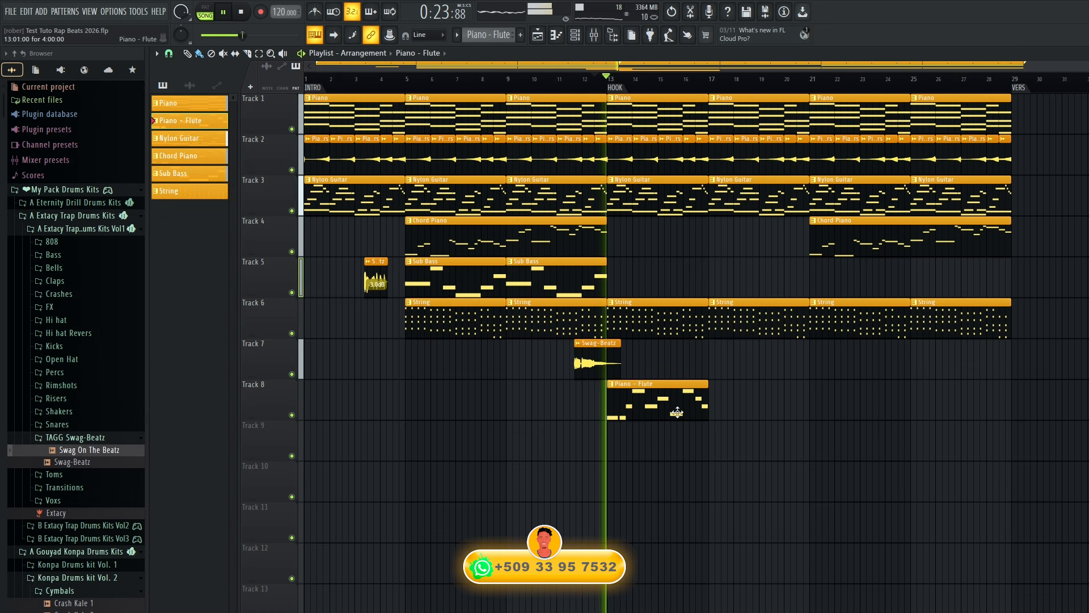
pyautogui.click(612, 386)
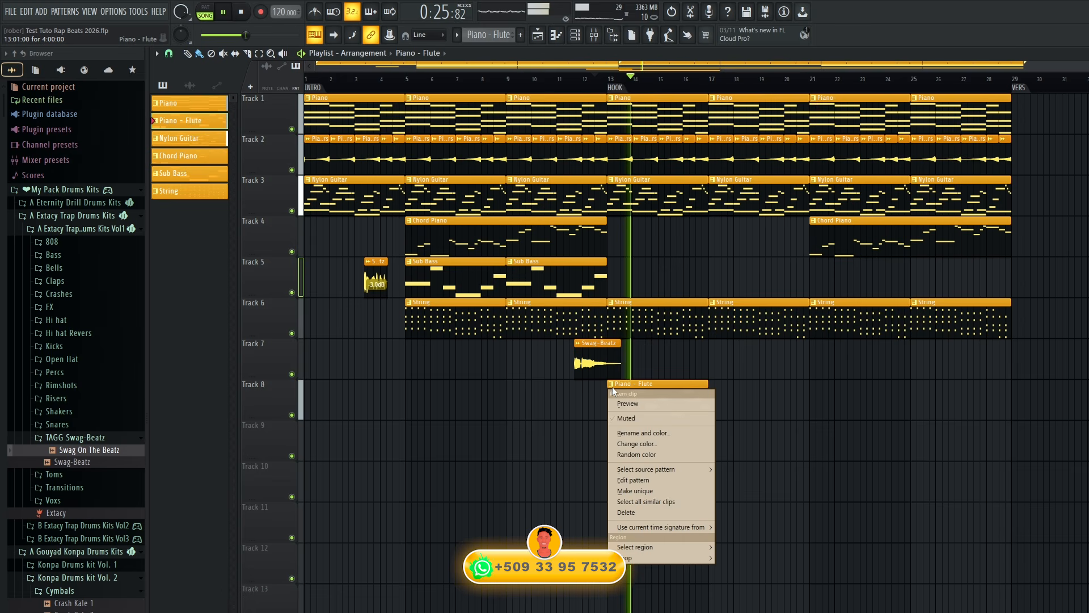
pyautogui.click(649, 432)
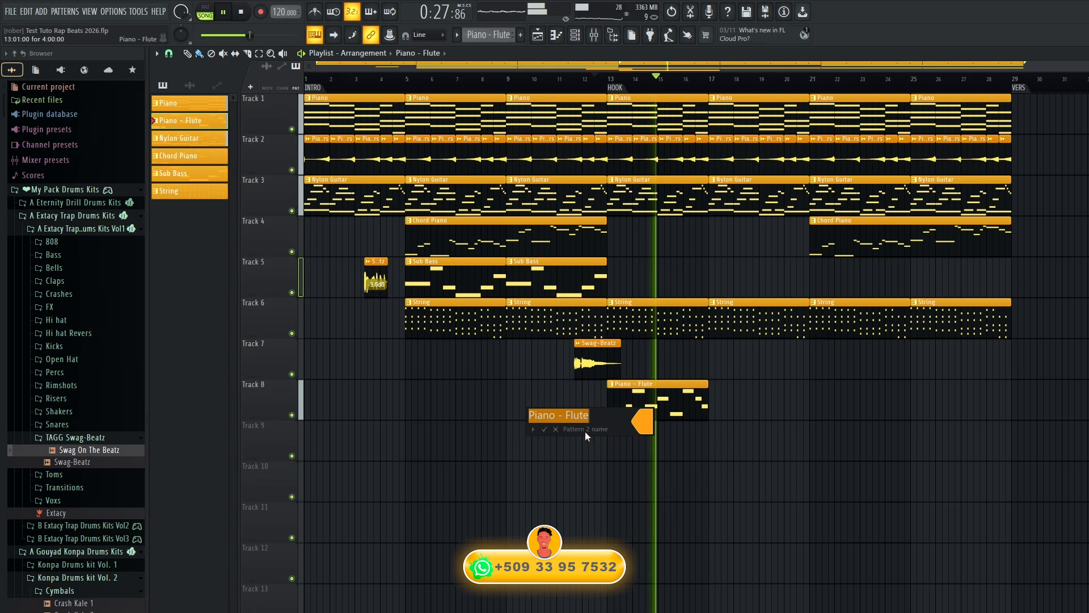
pyautogui.moveTo(568, 411); pyautogui.dragTo(457, 420)
pyautogui.press('BackSpace')
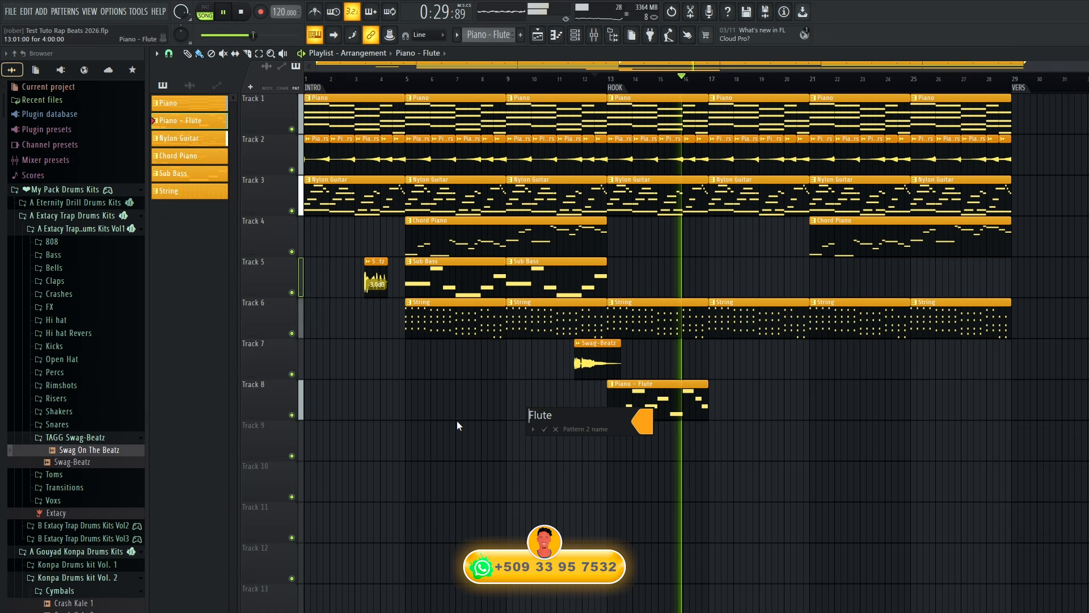
pyautogui.press('Return')
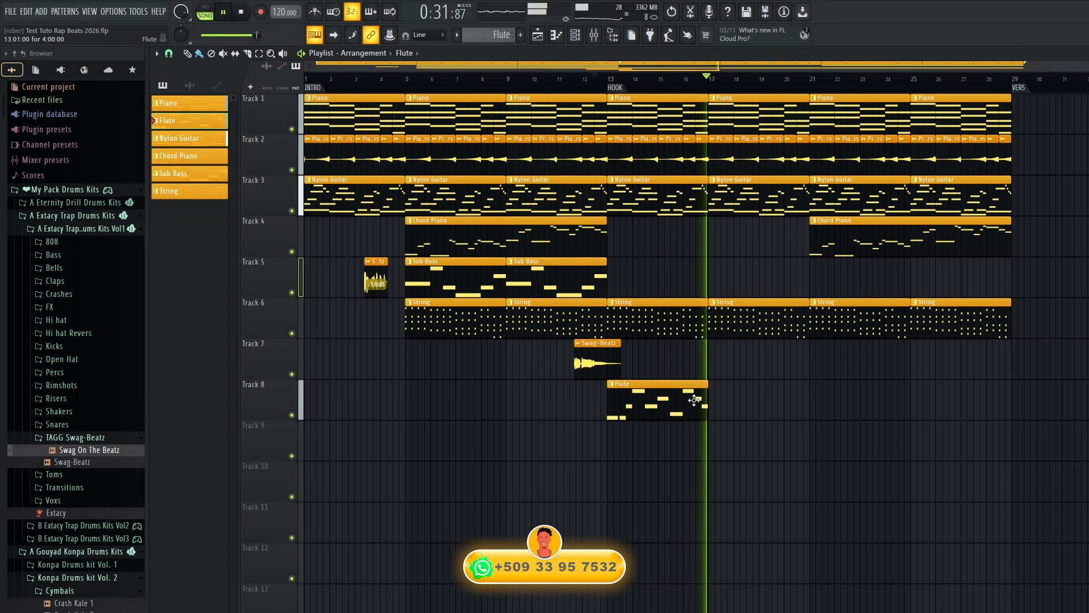
pyautogui.click(729, 399)
pyautogui.moveTo(759, 397); pyautogui.dragTo(741, 397)
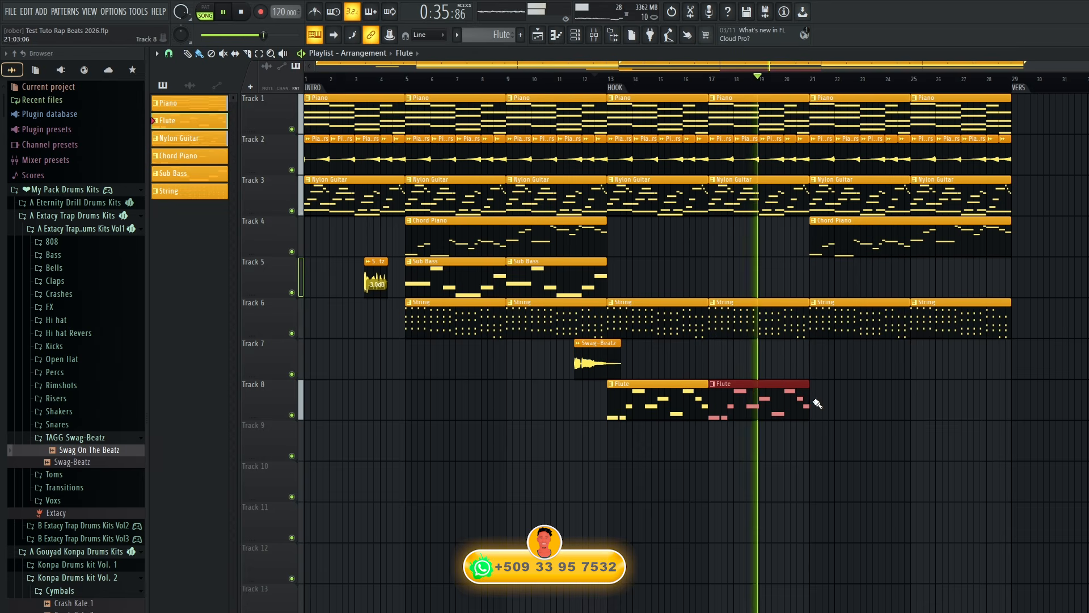
pyautogui.rightClick(780, 408)
# Repeat the Flute melody to eight bars, then duplicate it from bar 9 one octave higher and return to the playlist.
pyautogui.doubleClick(688, 400)
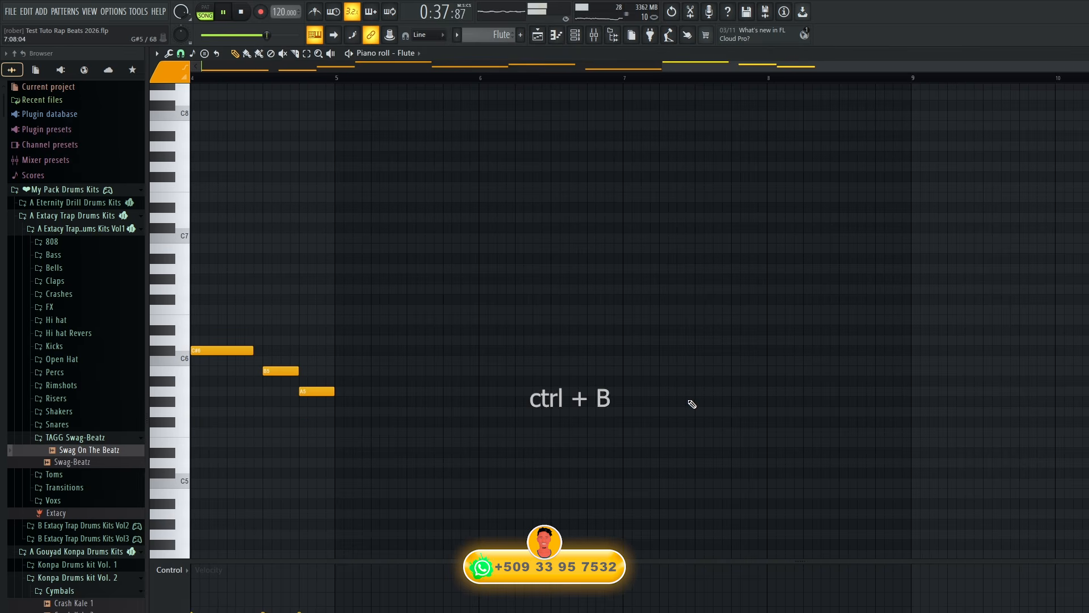
pyautogui.hotkey('ctrl', 'b')
pyautogui.keyDown('ctrl'); pyautogui.click(854, 289); pyautogui.keyUp('ctrl')
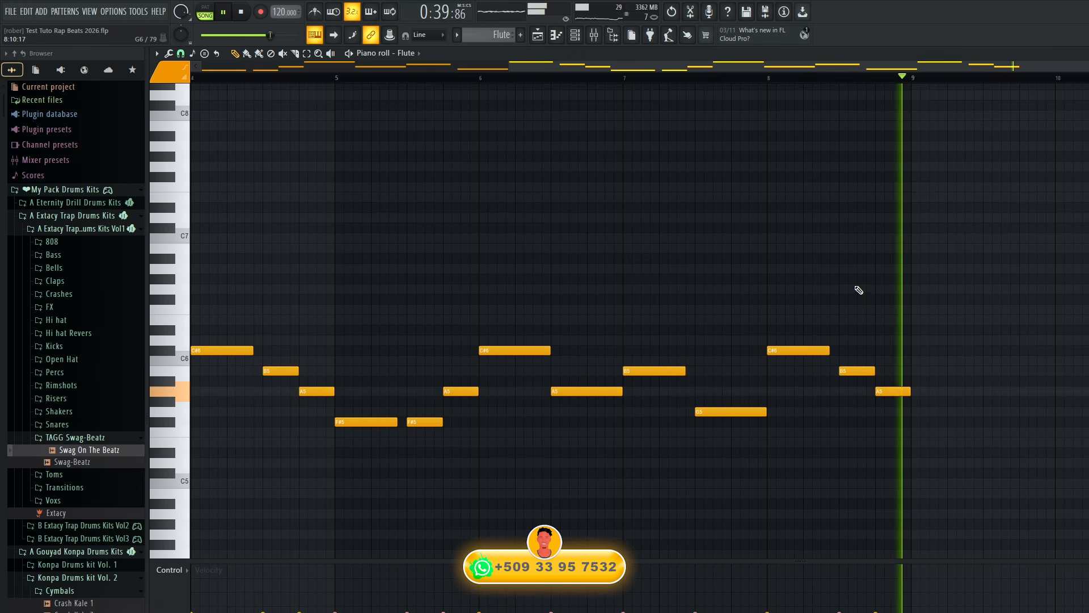
pyautogui.hotkey('ctrl', 'a')
pyautogui.hotkey('ctrl', 'Up')
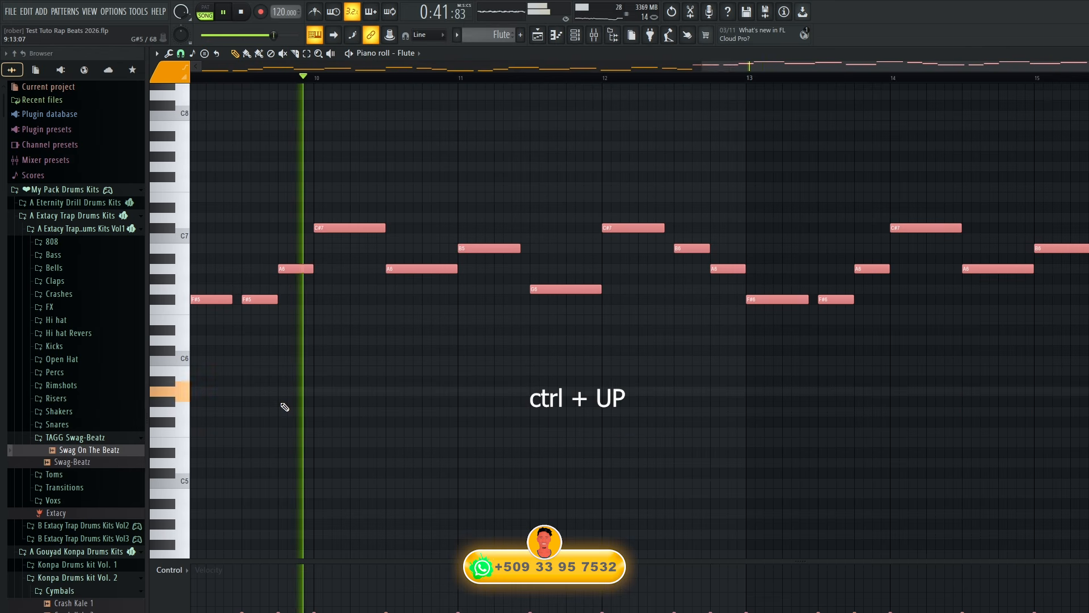
pyautogui.press('F5')
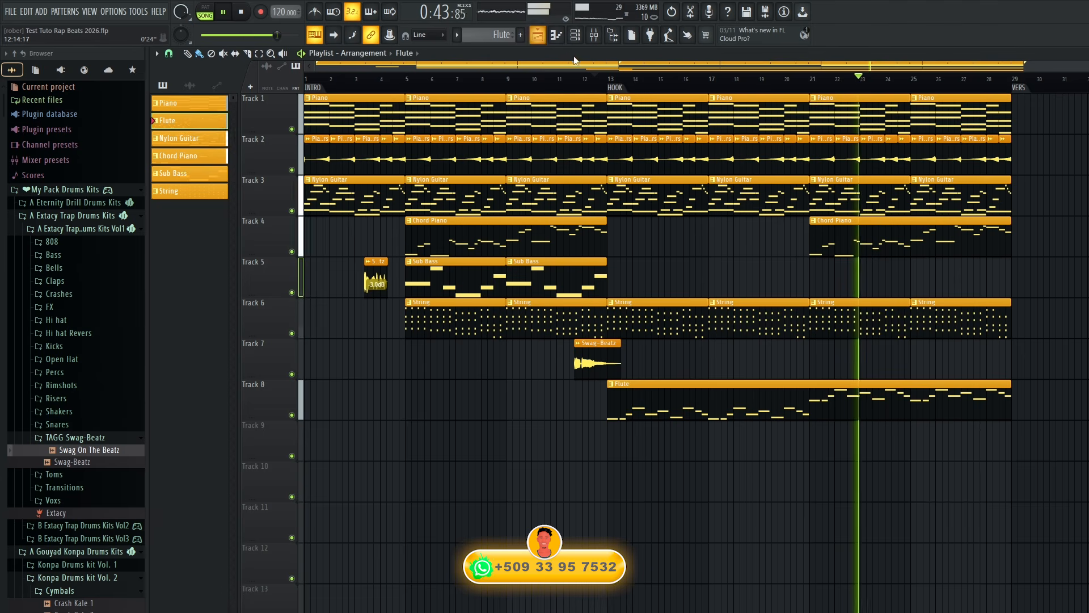
# Lower the Flute mixer track to -2.8 dB and add ValhallaVintageVerb to it with the mix at 26.8 %.
pyautogui.click(594, 35)
pyautogui.moveTo(837, 531); pyautogui.dragTo(837, 545)
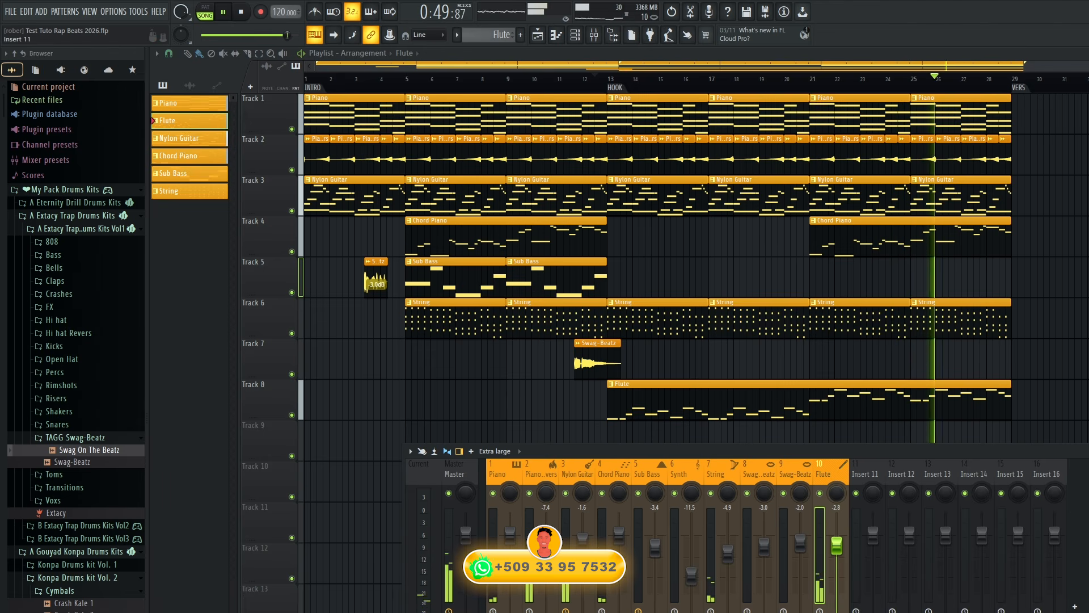
pyautogui.click(1084, 505)
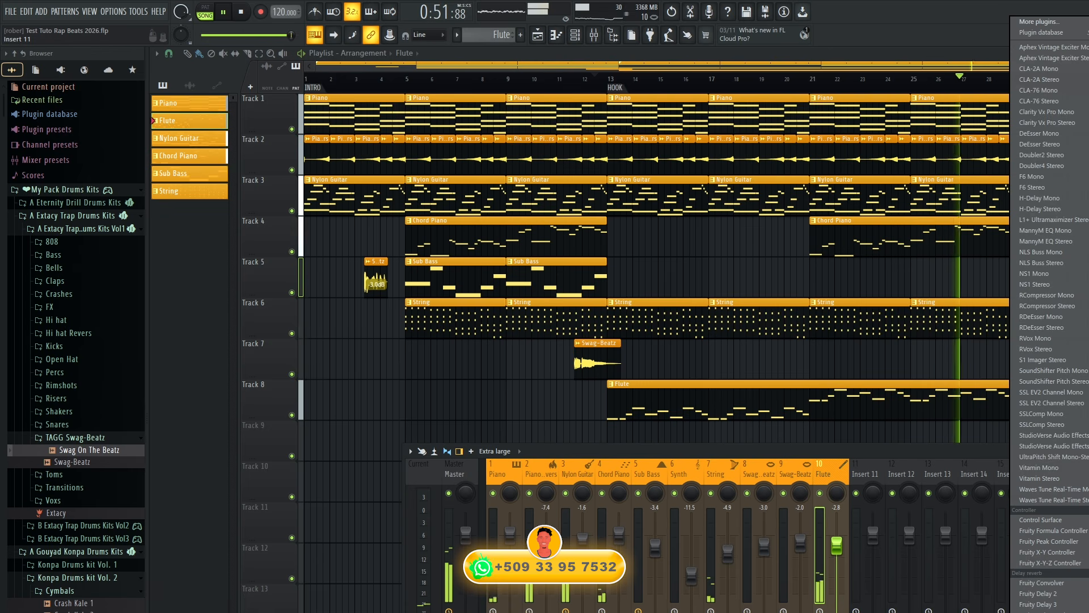
pyautogui.click(1085, 505)
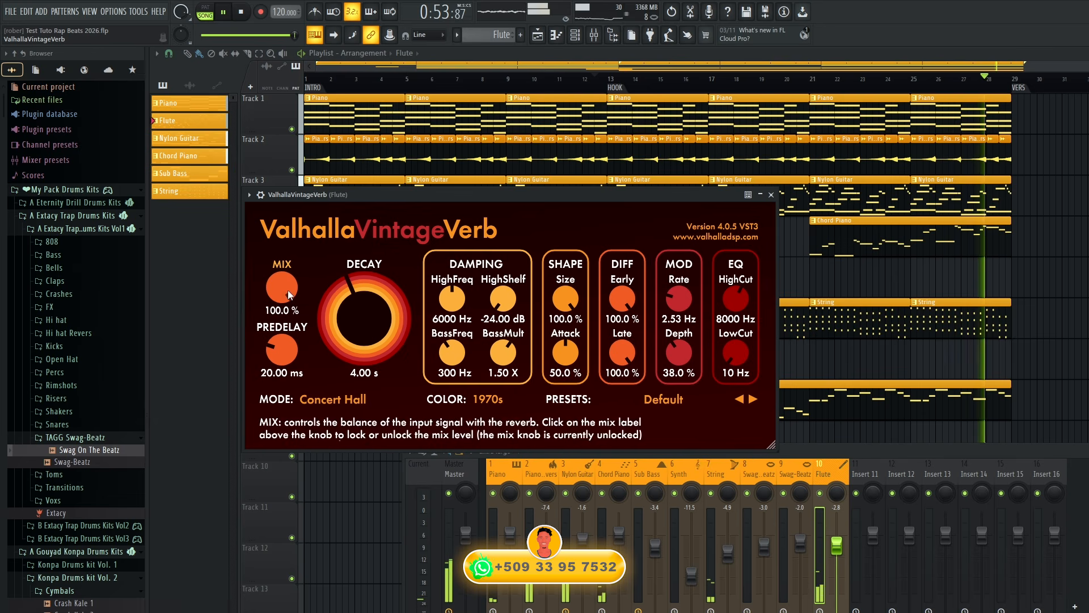
pyautogui.moveTo(289, 294); pyautogui.dragTo(302, 325)
pyautogui.moveTo(312, 373); pyautogui.dragTo(316, 391)
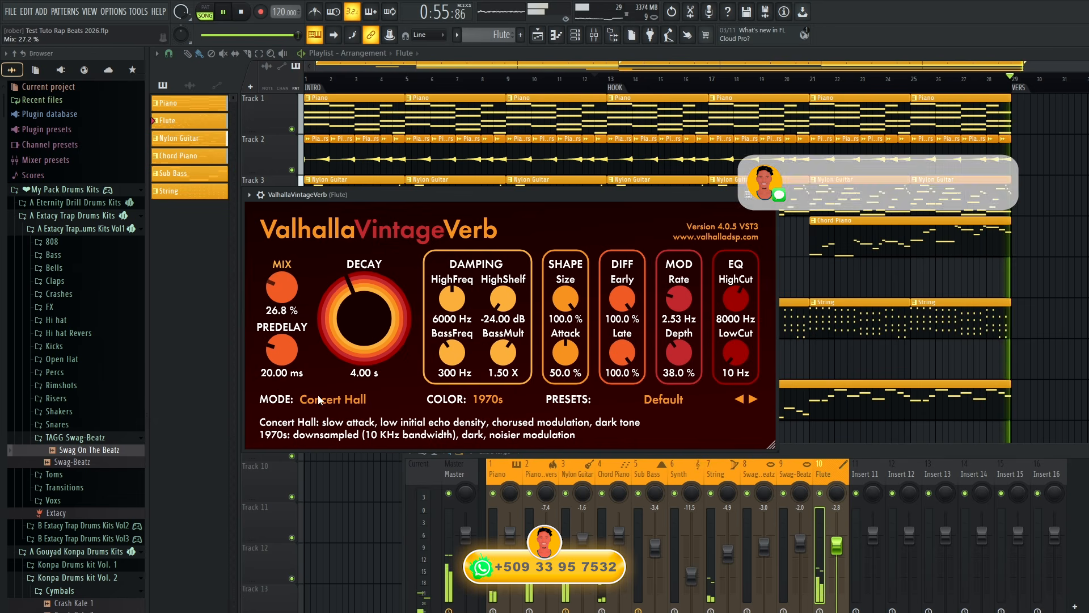
# Play the beat from the HOOK and set the Flute mixer track's volume to -1.6 dB.
pyautogui.click(615, 71)
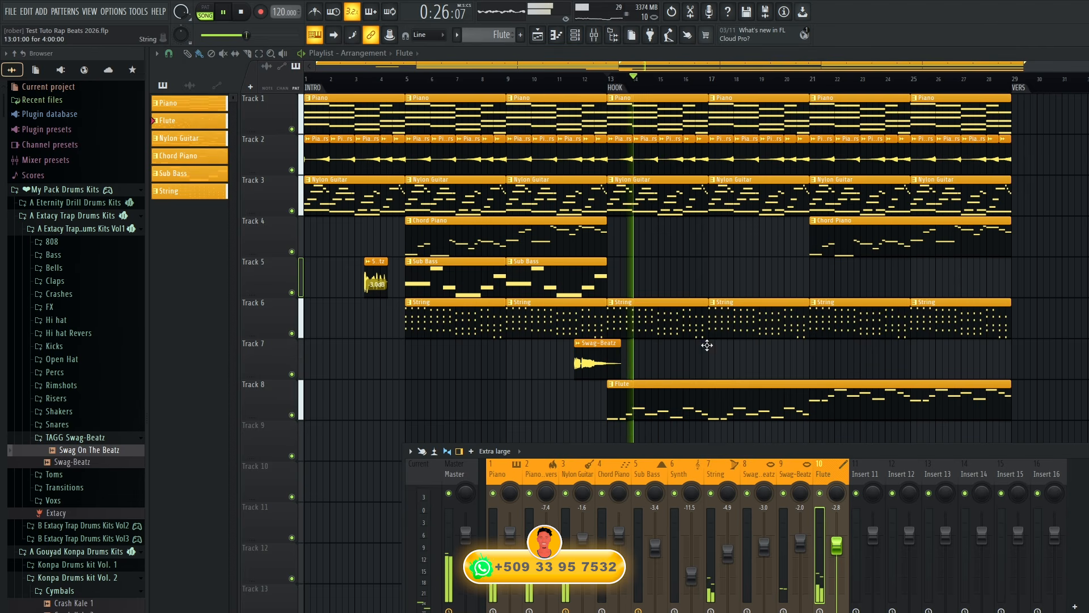
pyautogui.moveTo(839, 552); pyautogui.dragTo(837, 547)
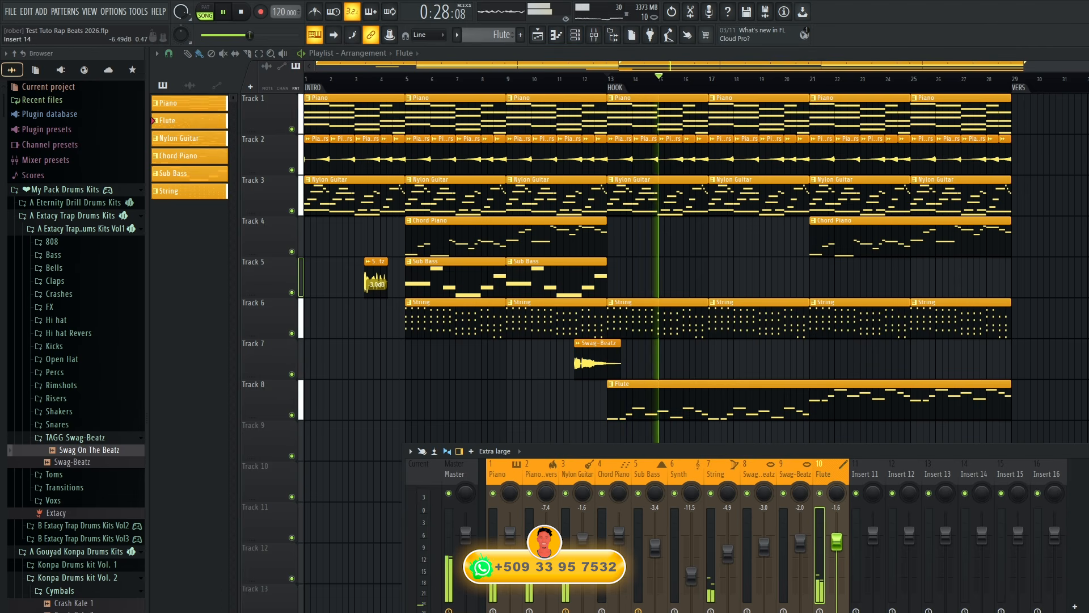
# Select all the higher-octave Flute notes from bar 9 onward in the Flute piano roll.
pyautogui.doubleClick(964, 418)
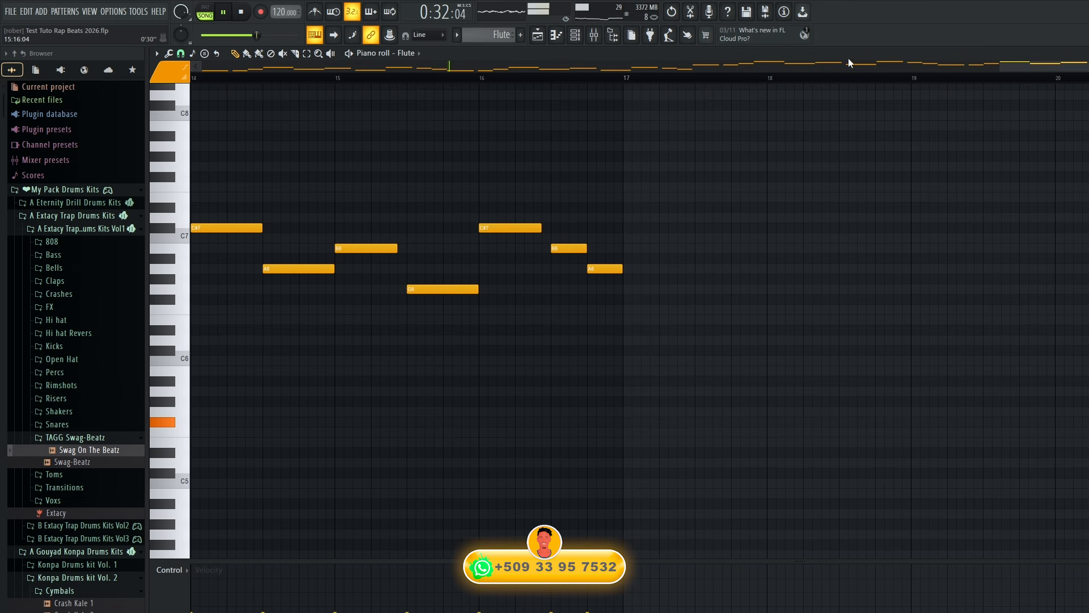
pyautogui.moveTo(1001, 65); pyautogui.dragTo(195, 184)
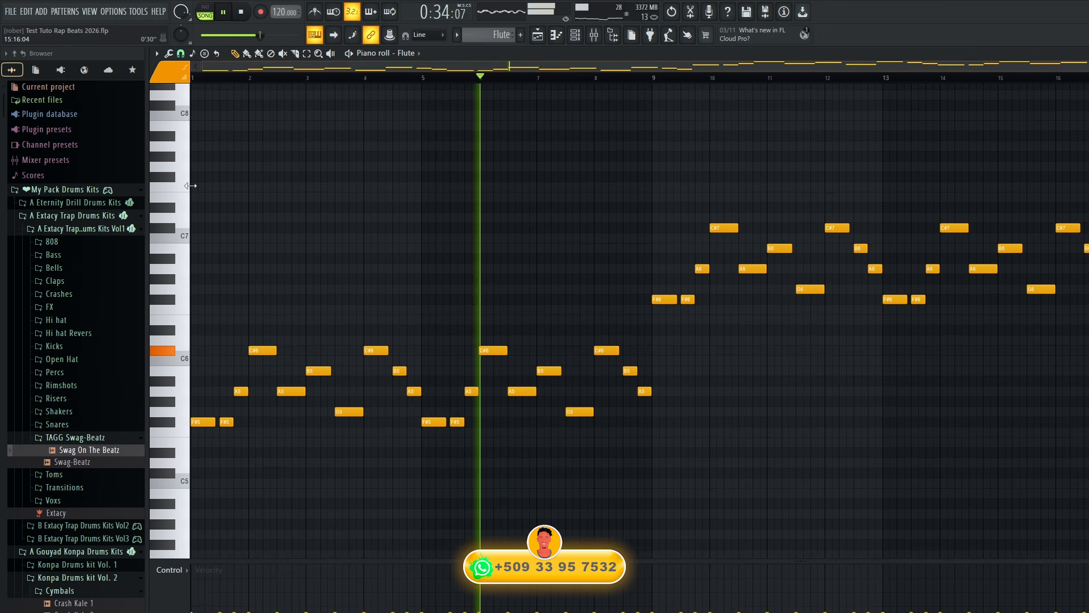
pyautogui.scroll(-1, 979, 396)
pyautogui.scroll(-3, 980, 397)
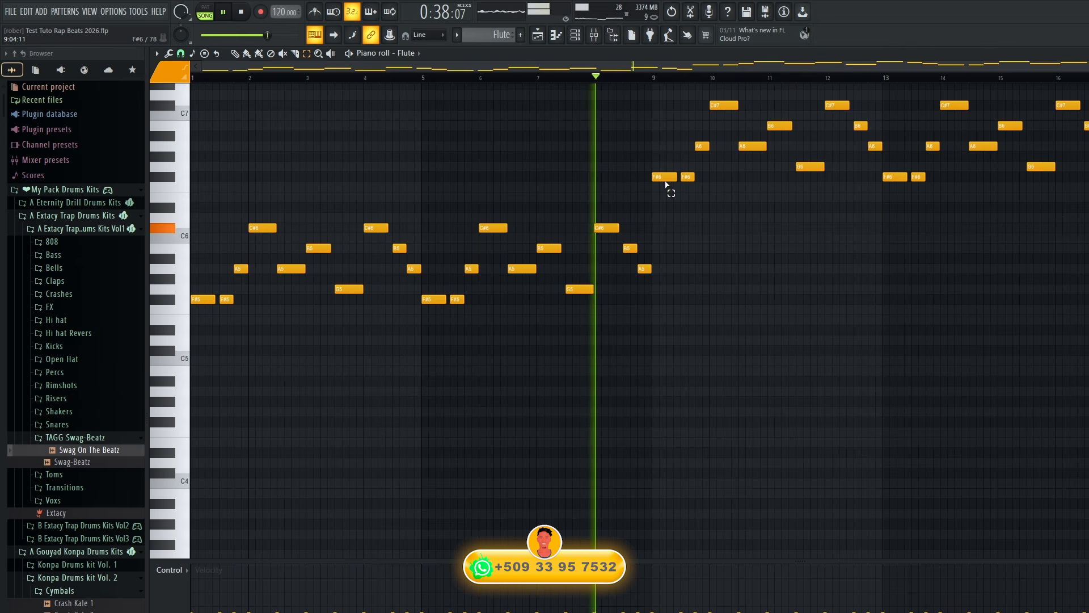
pyautogui.moveTo(666, 191); pyautogui.dragTo(1081, 125)
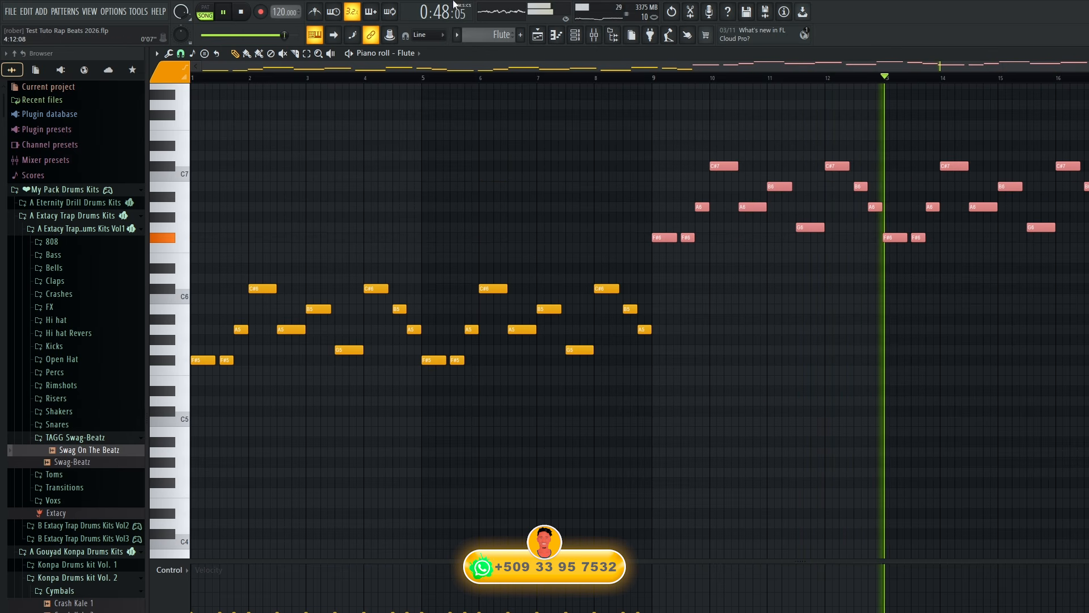
# Return to the playlist and duplicate the Piano Revers clips on Track 2 through the first VERS, from bar 29 to bar 53.
pyautogui.click(551, 39)
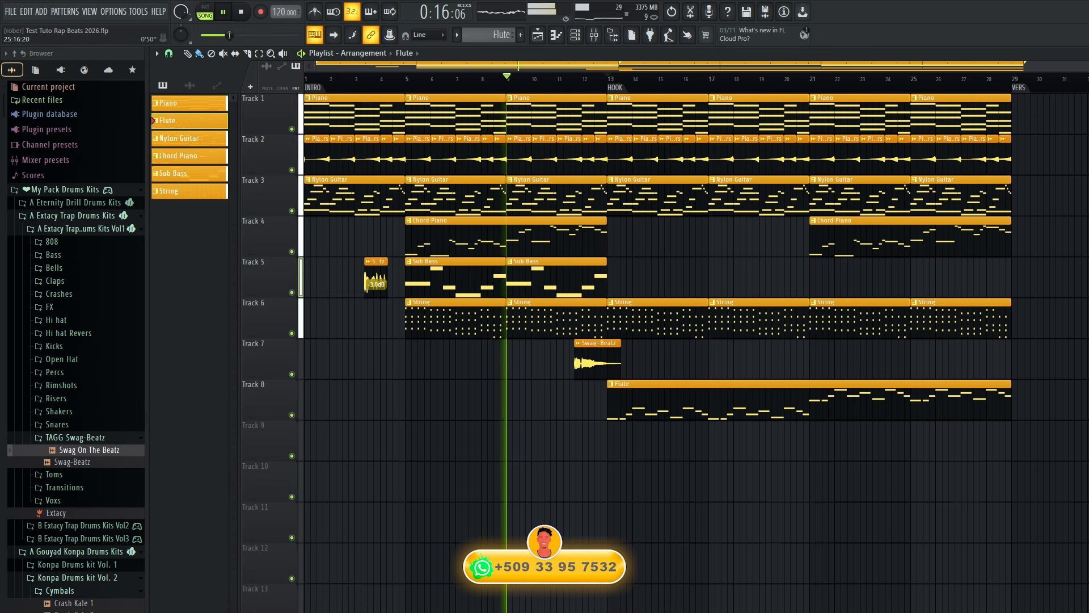
pyautogui.scroll(1, 936, 278)
pyautogui.scroll(-1, 936, 278)
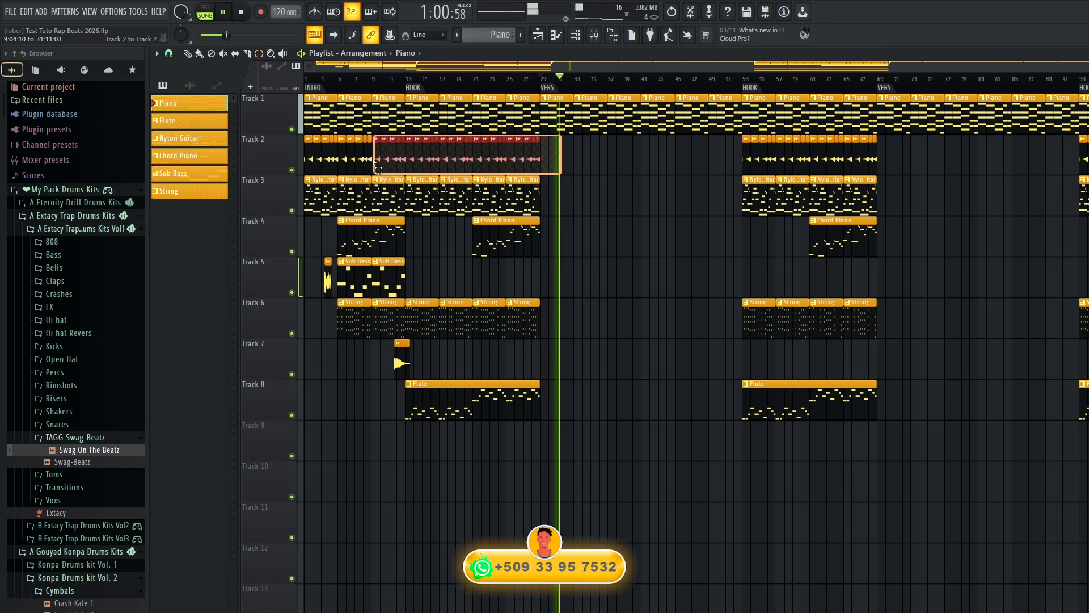
pyautogui.moveTo(377, 160); pyautogui.dragTo(410, 161)
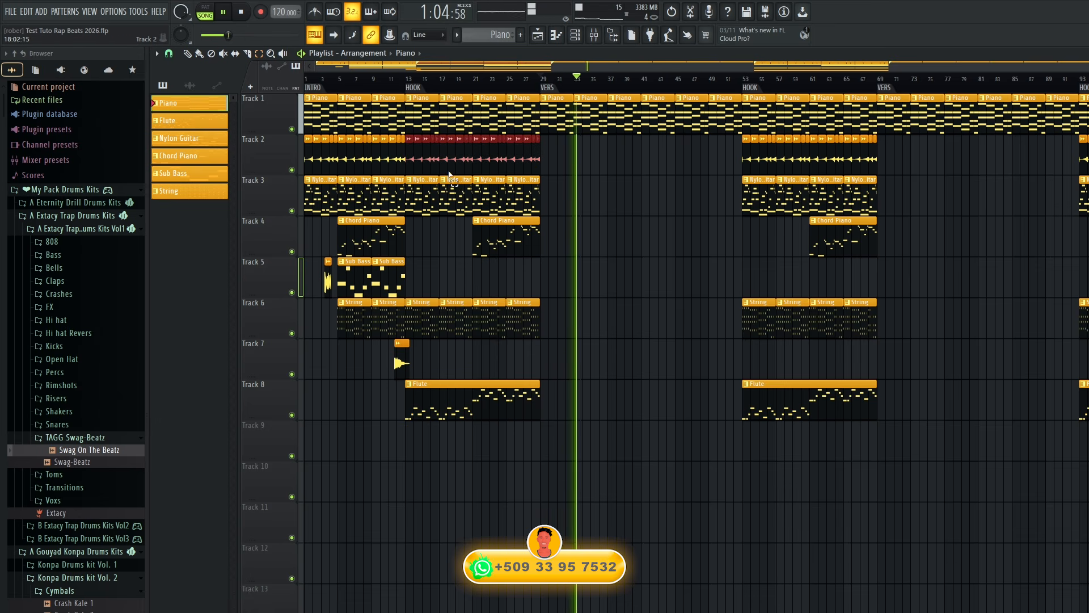
pyautogui.hotkey('ctrl', 'b')
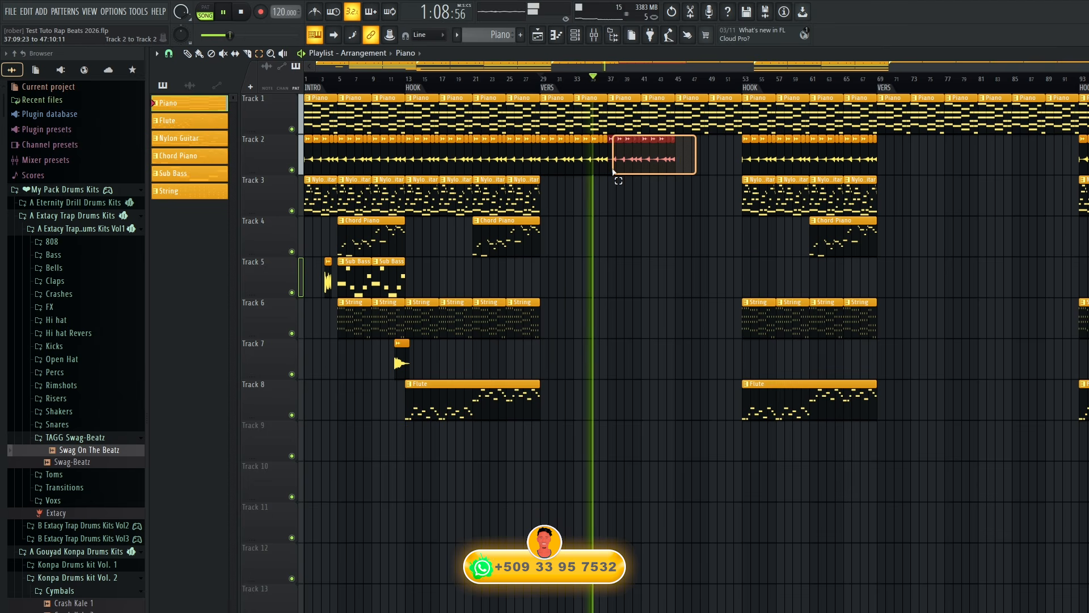
pyautogui.moveTo(613, 172); pyautogui.dragTo(613, 172)
pyautogui.hotkey('ctrl', 'b')
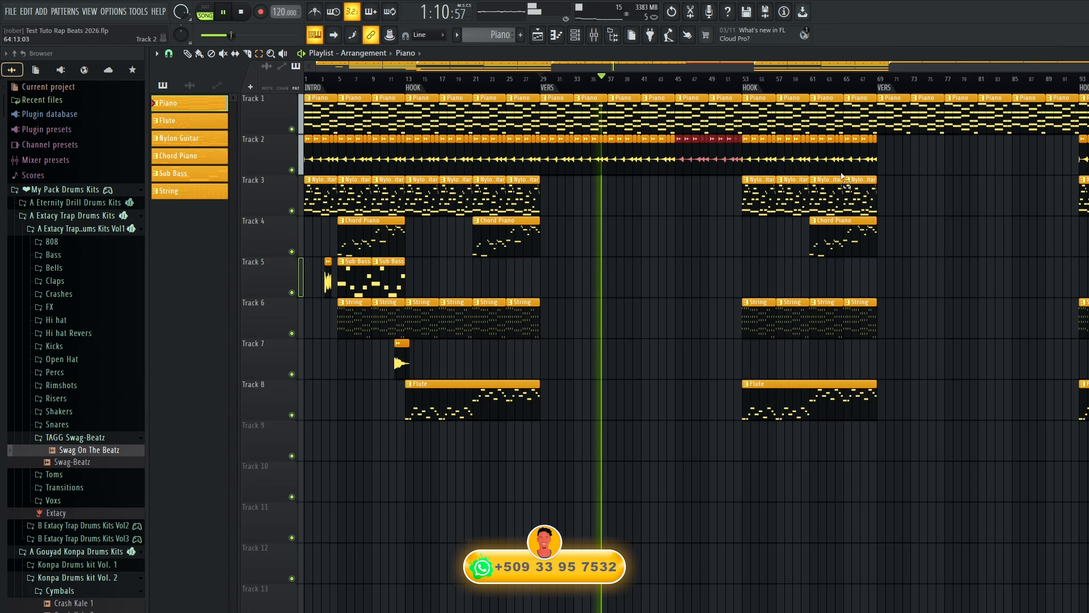
# Duplicate the first VERS's Piano Revers clips on Track 2 and place the copies in the second VERS from bar 69.
pyautogui.moveTo(545, 162); pyautogui.dragTo(741, 166)
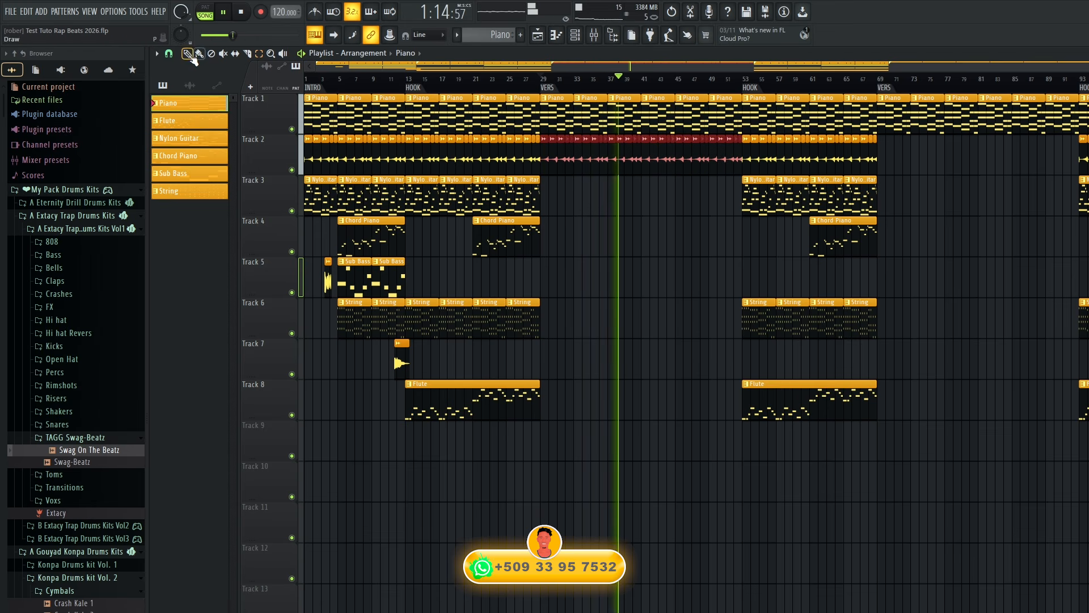
pyautogui.hotkey('ctrl', 'b')
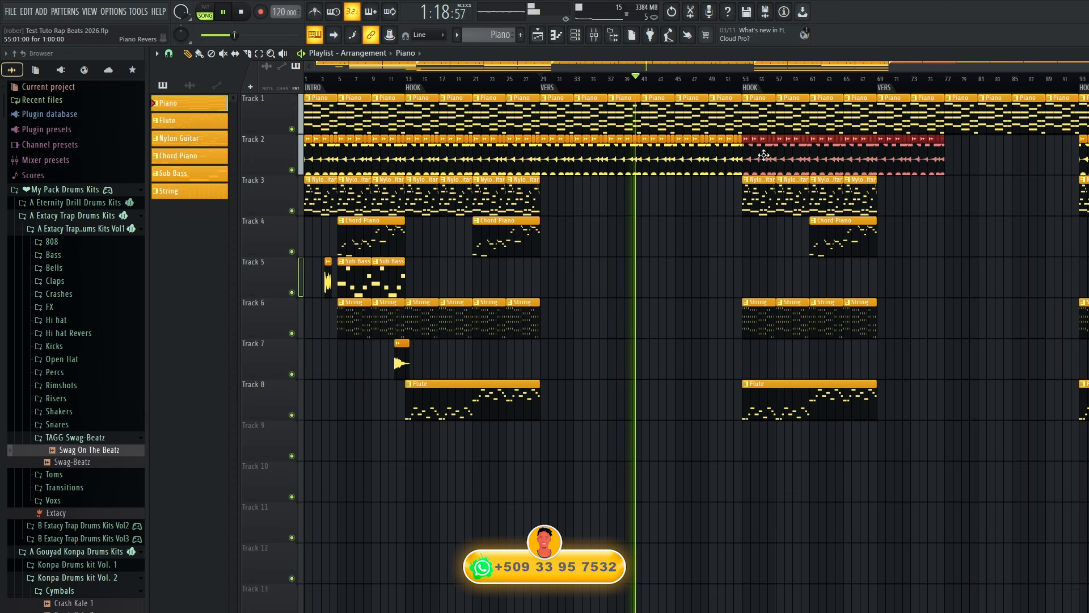
pyautogui.moveTo(764, 154); pyautogui.dragTo(900, 162)
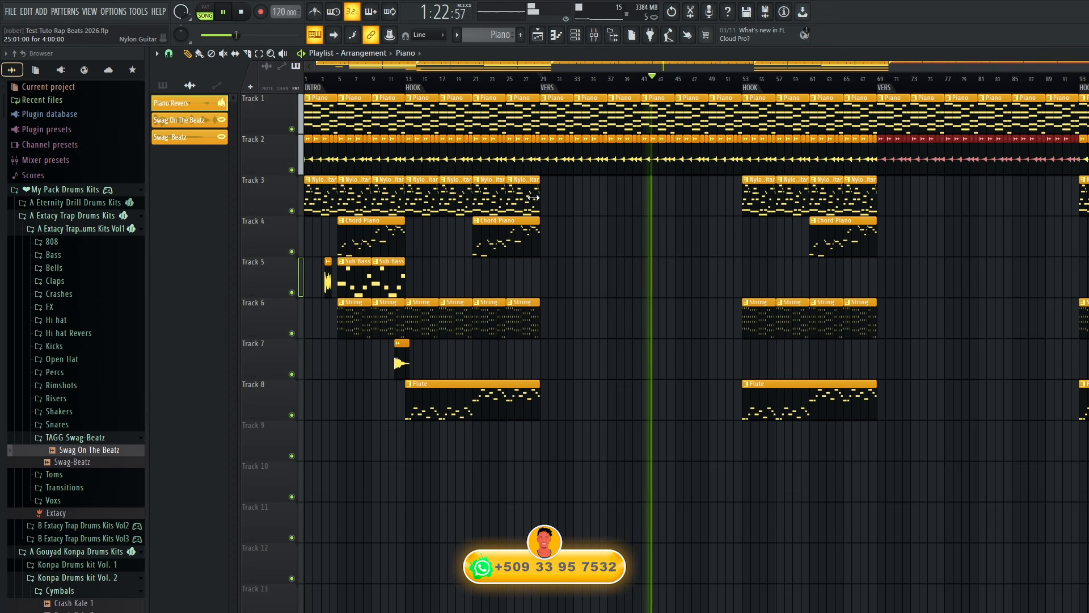
# Play from the first VERS and, from bar 37, place two Nylon Guitar clips on Track 3 and one String clip on Track 6.
pyautogui.click(548, 85)
pyautogui.click(536, 193)
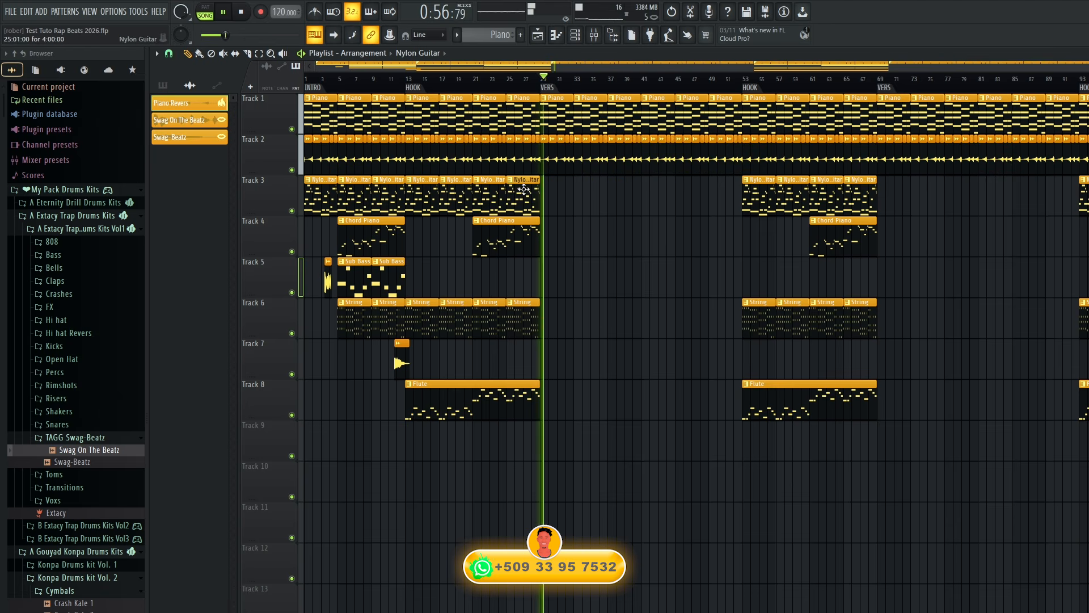
pyautogui.click(645, 193)
pyautogui.click(686, 199)
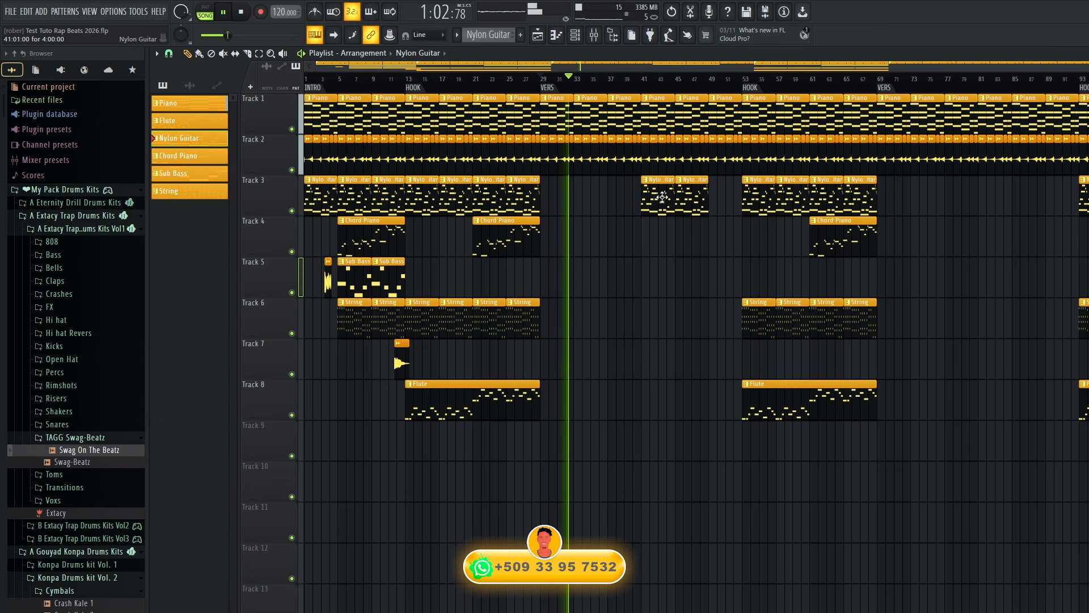
pyautogui.moveTo(661, 196)
pyautogui.mouseDown()
pyautogui.moveTo(627, 198)
pyautogui.moveTo(681, 197)
pyautogui.moveTo(657, 197)
pyautogui.mouseUp()
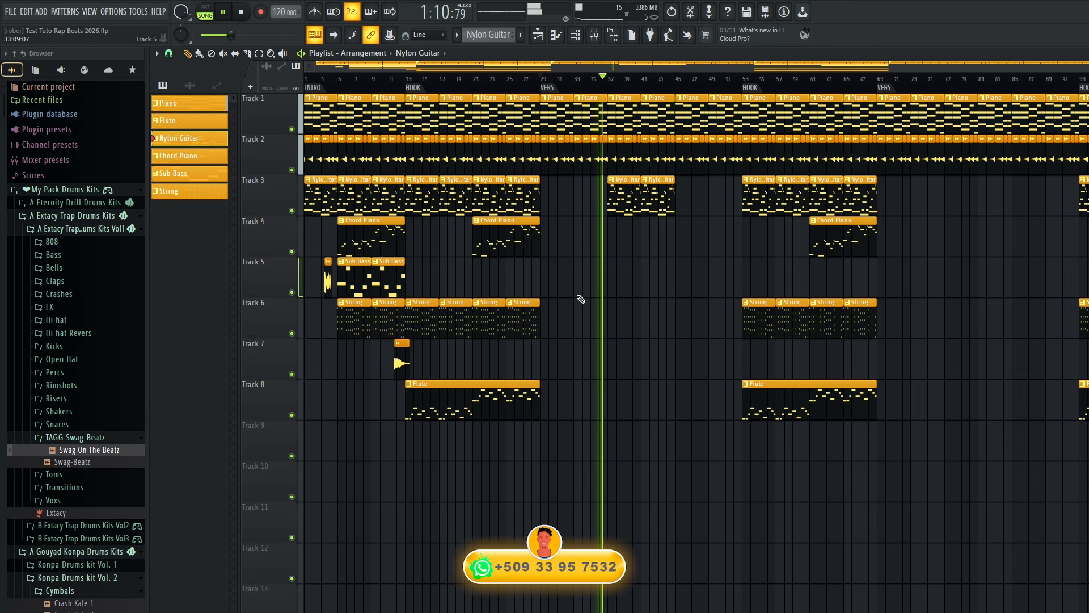
pyautogui.click(532, 313)
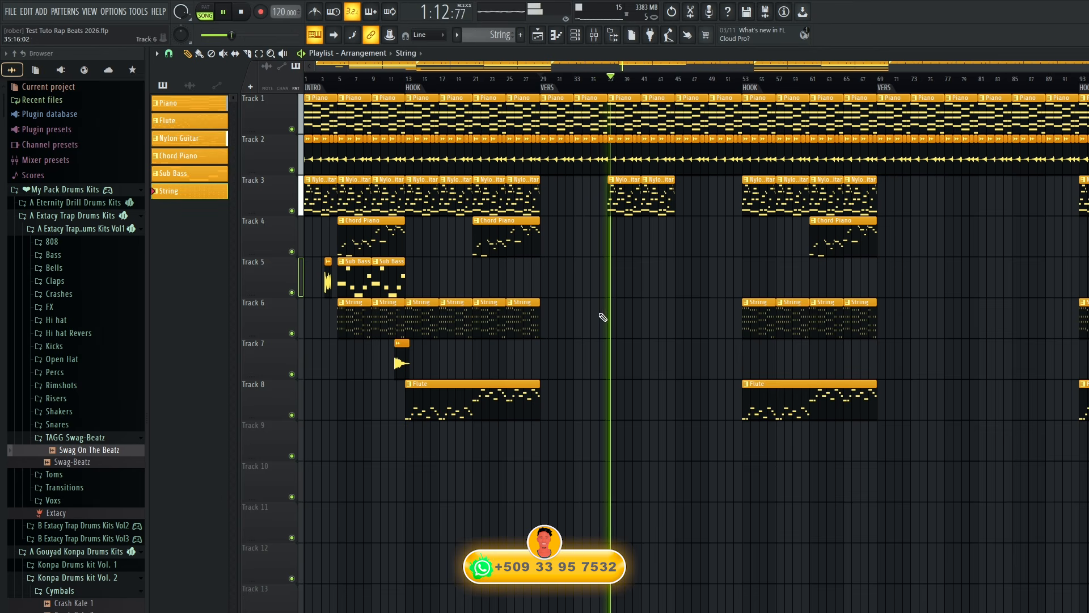
pyautogui.click(608, 314)
# Move the two Nylon Guitar clips to bars 29 and 33, and fill Track 3 with more of them up to bar 53.
pyautogui.moveTo(628, 197); pyautogui.dragTo(559, 196)
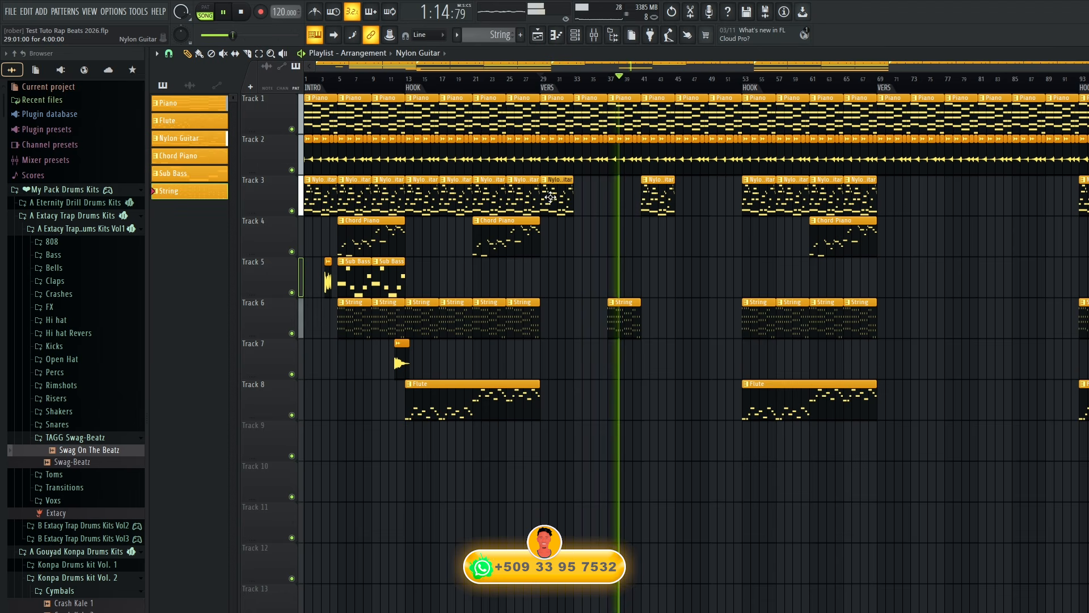
pyautogui.moveTo(647, 197); pyautogui.dragTo(579, 197)
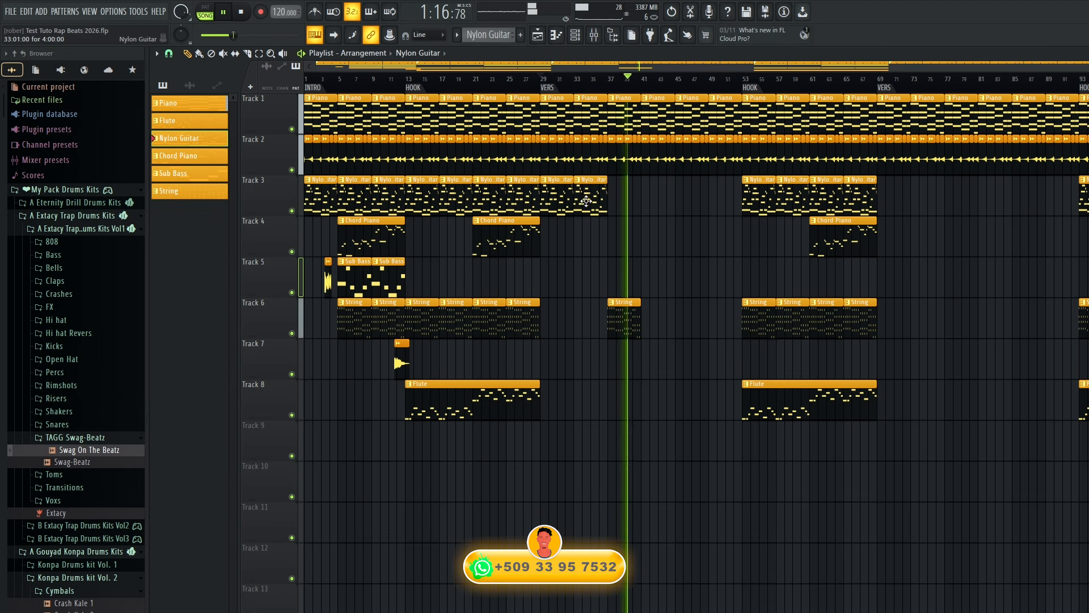
pyautogui.click(615, 202)
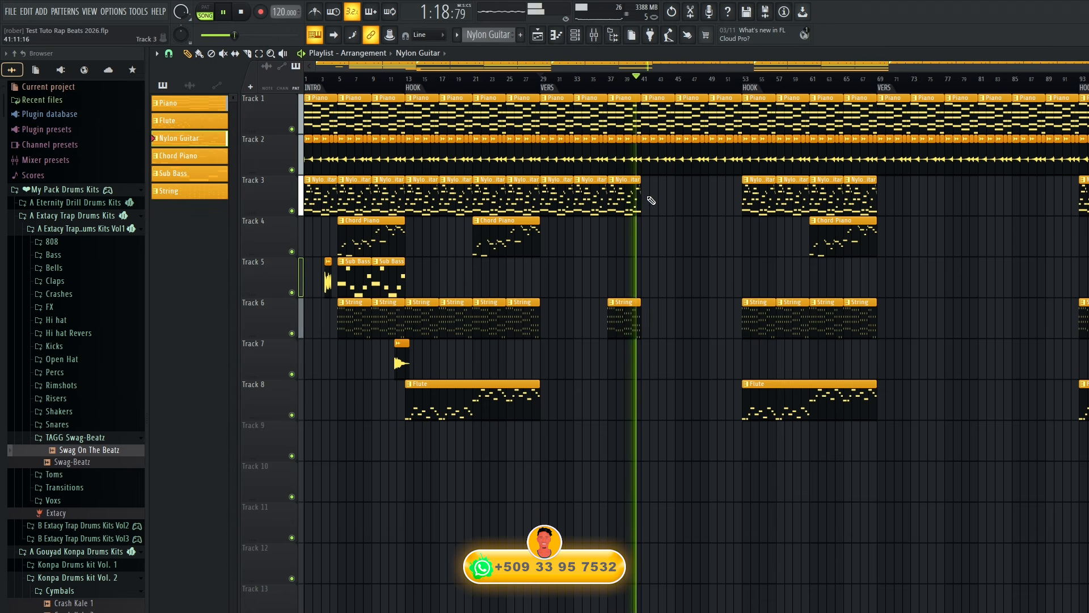
pyautogui.click(648, 200)
pyautogui.click(686, 199)
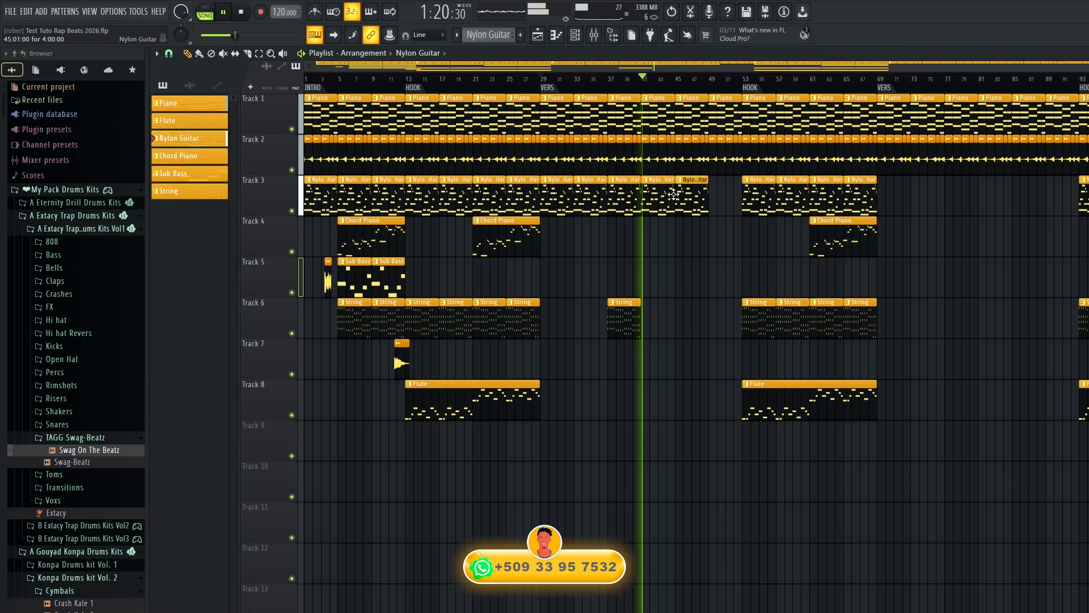
pyautogui.click(707, 197)
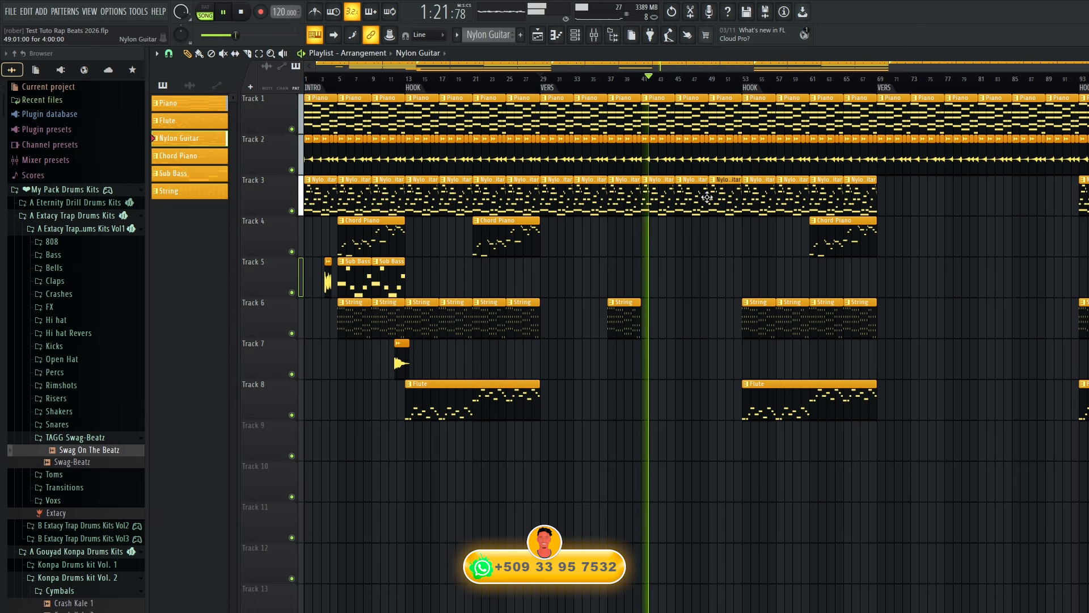
# Add String clips on Track 6 at bars 41, 45 and 49 to reach the second HOOK.
pyautogui.click(644, 311)
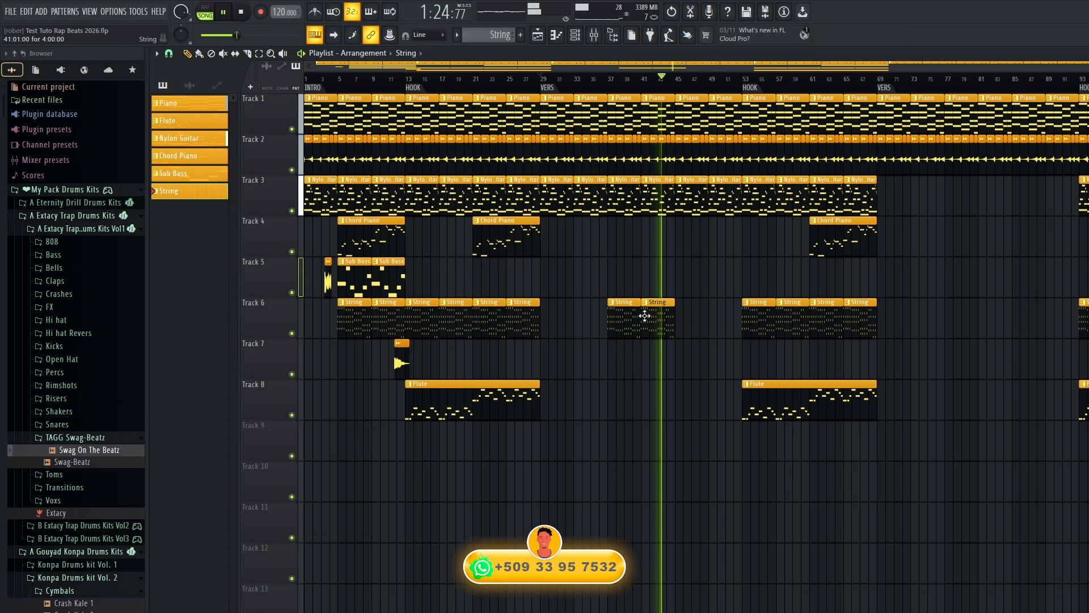
pyautogui.click(677, 312)
pyautogui.moveTo(677, 311); pyautogui.dragTo(670, 314)
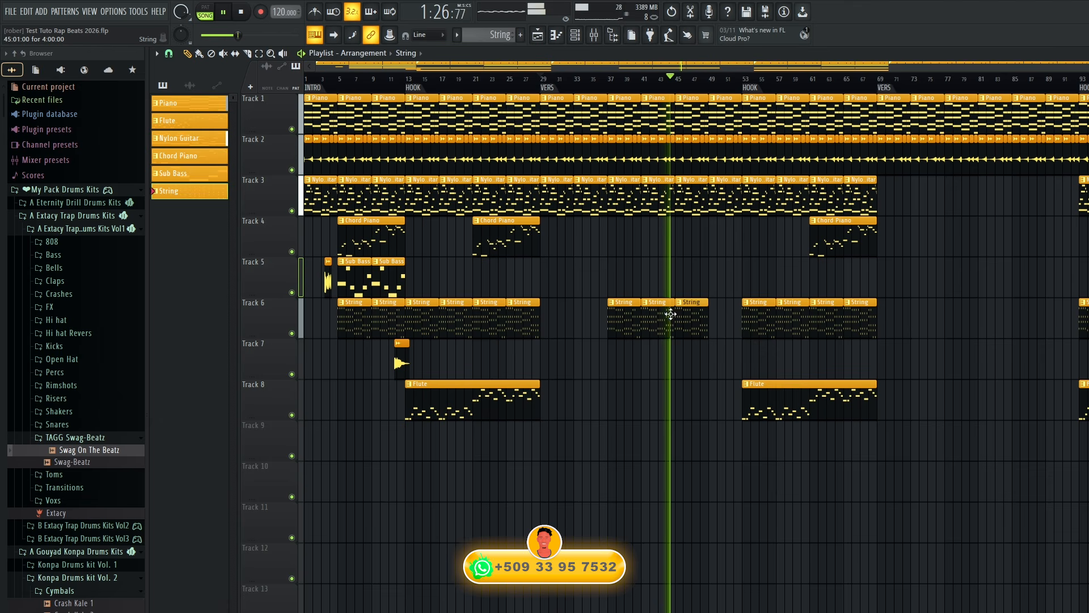
pyautogui.click(715, 319)
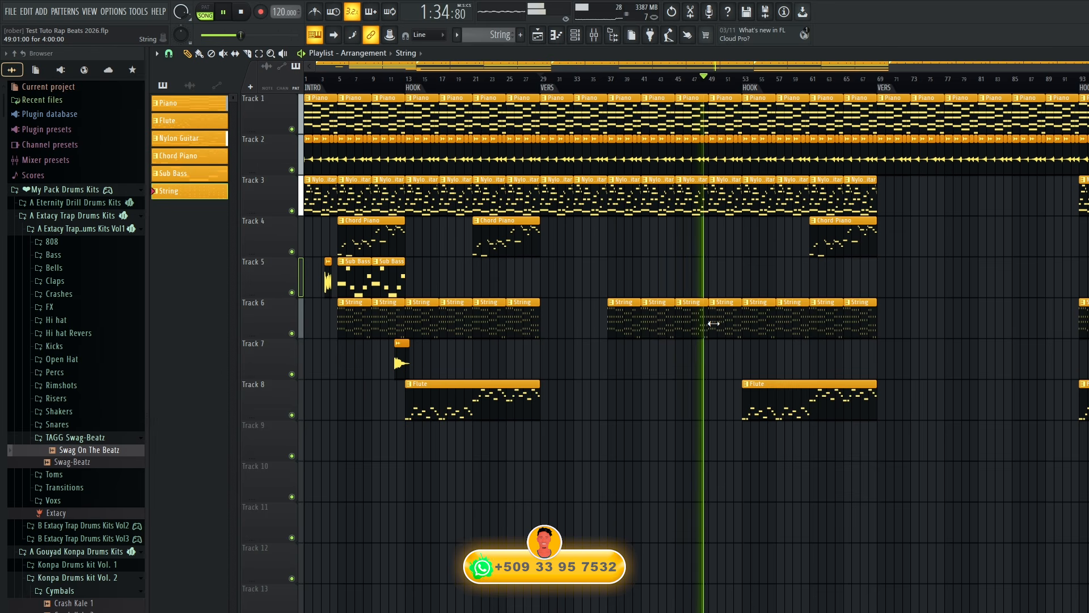
# Reduce the VERS String clips on Track 6 to bars 45 to 53 and play the section from about bar 43.
pyautogui.rightClick(714, 323)
pyautogui.rightClick(700, 328)
pyautogui.press('space')
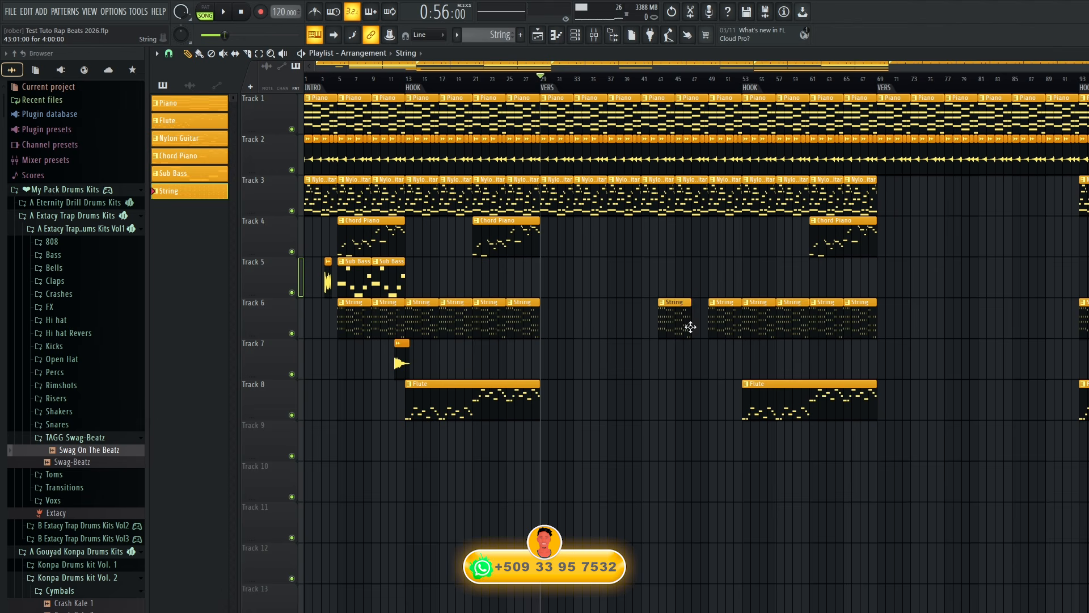
pyautogui.press('space')
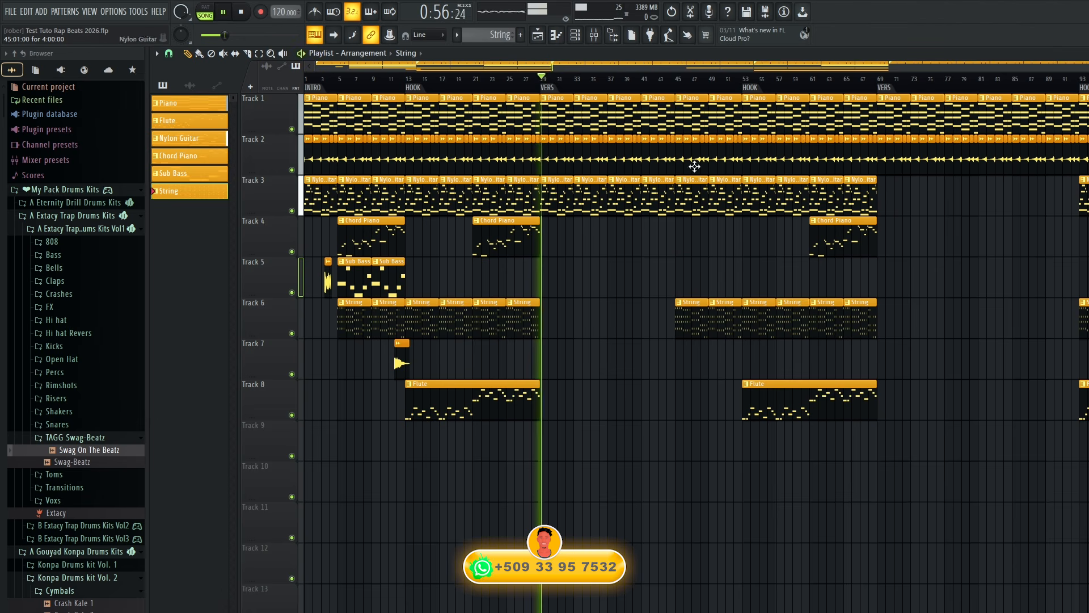
pyautogui.click(668, 80)
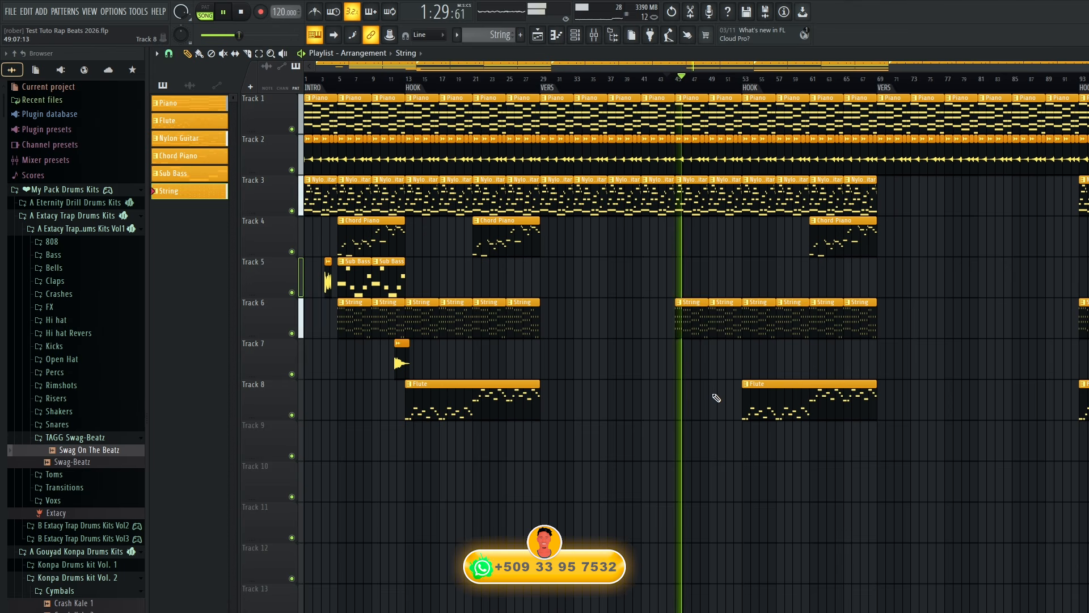
# Stop playback, move the two VERS String clips to bars 29 and 33, and delete the Nylon Guitar clips at those bars.
pyautogui.press('space')
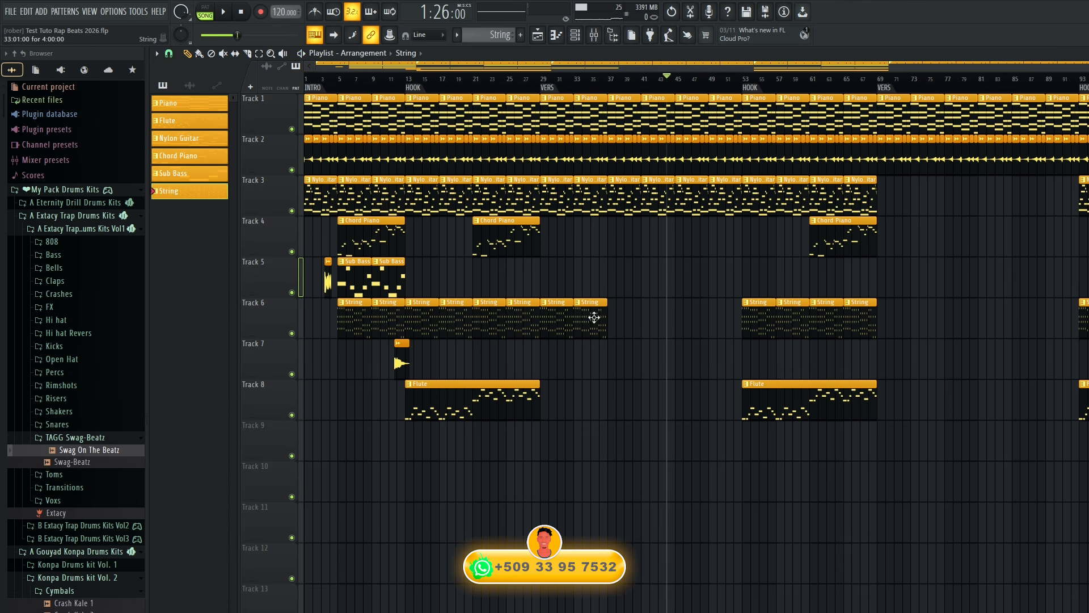
pyautogui.rightClick(563, 198)
pyautogui.rightClick(590, 199)
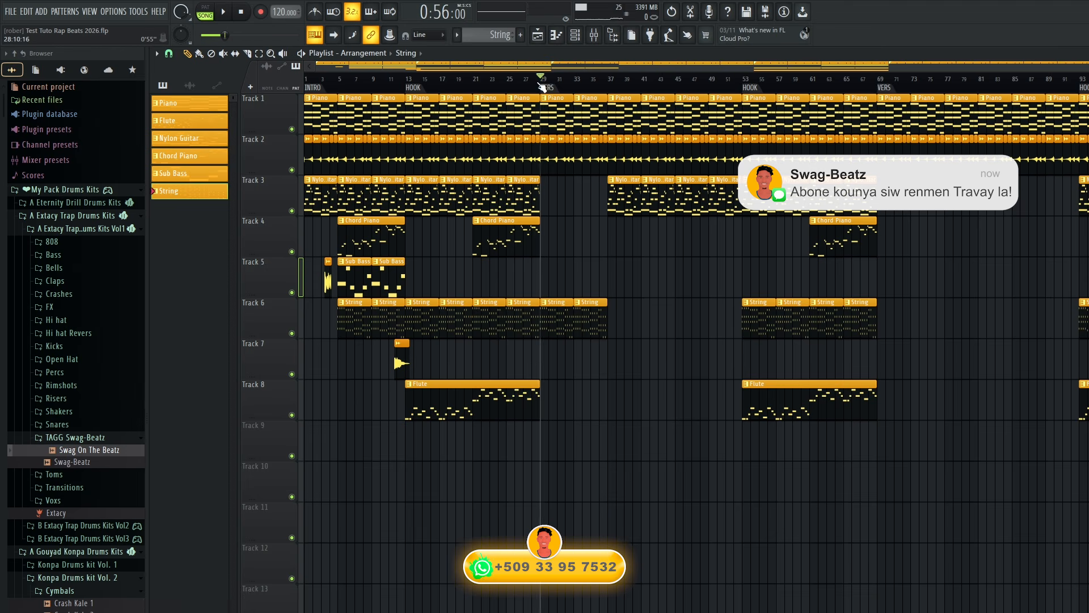
# Play the first VERS and place Chord Piano clips on Track 4 at bars 37 and 45, leaving bars 29 to 37 empty.
pyautogui.press('space')
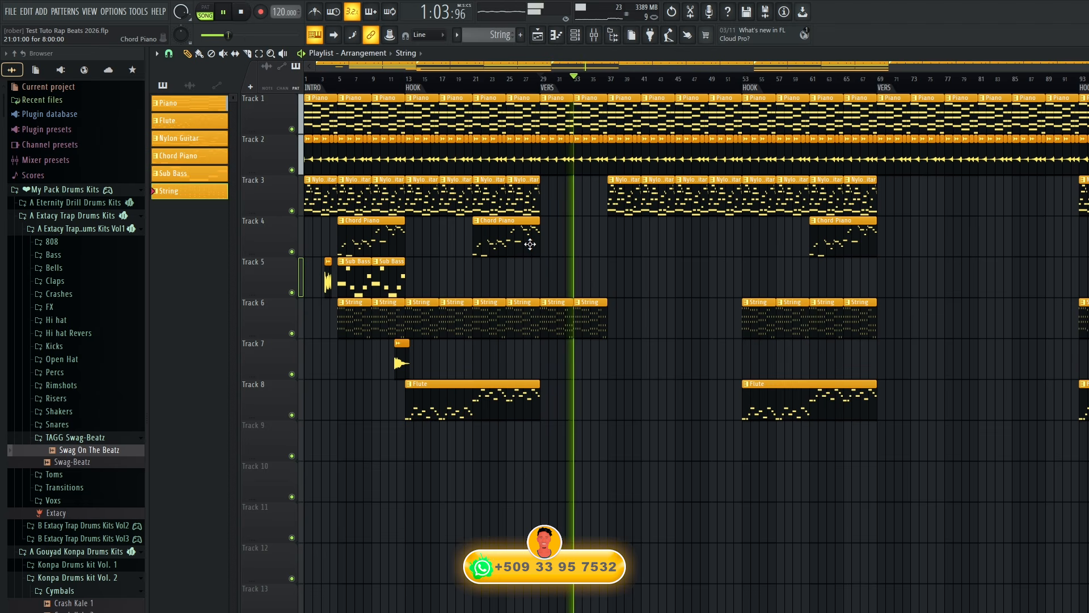
pyautogui.click(554, 243)
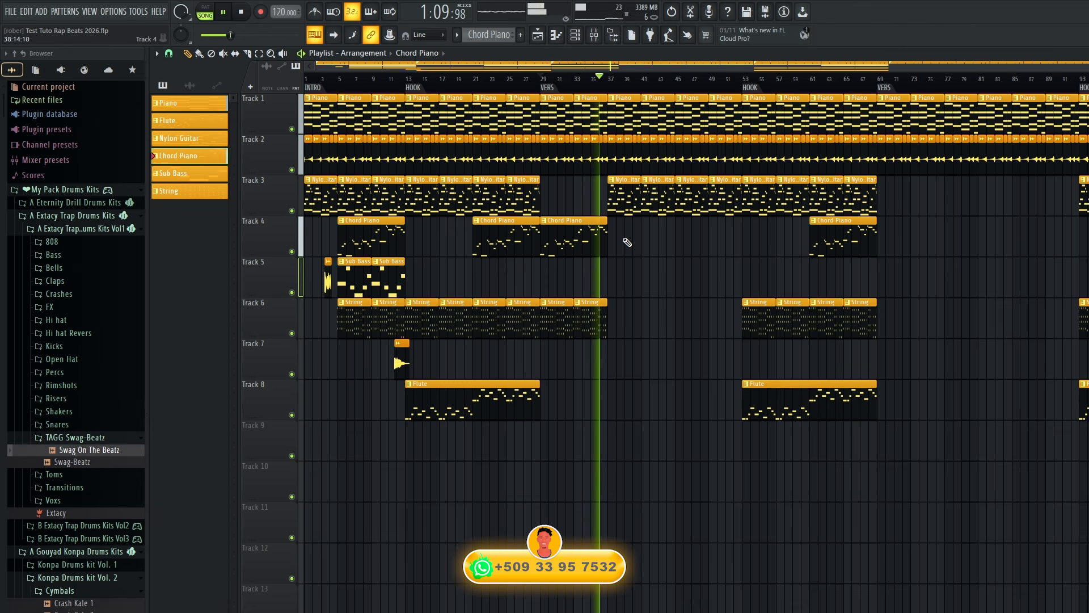
pyautogui.click(610, 239)
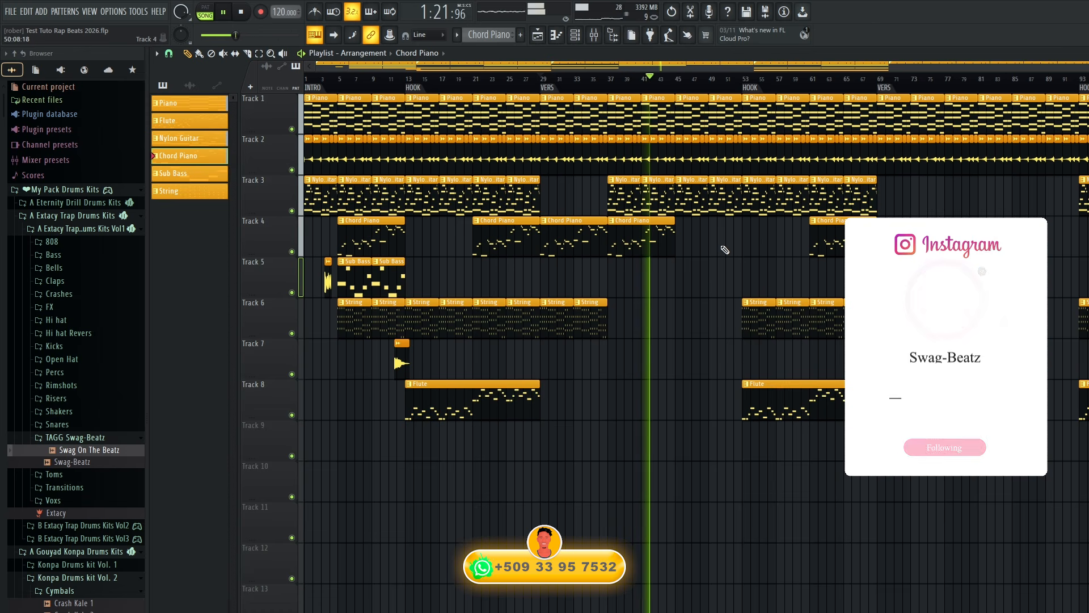
pyautogui.click(688, 238)
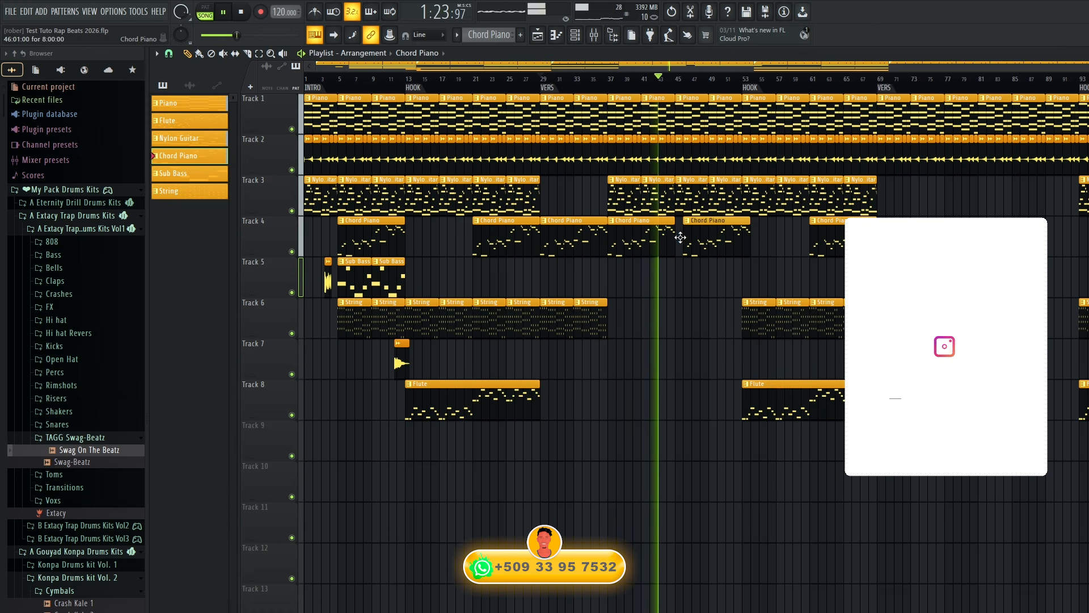
pyautogui.moveTo(680, 237); pyautogui.dragTo(672, 237)
pyautogui.rightClick(573, 238)
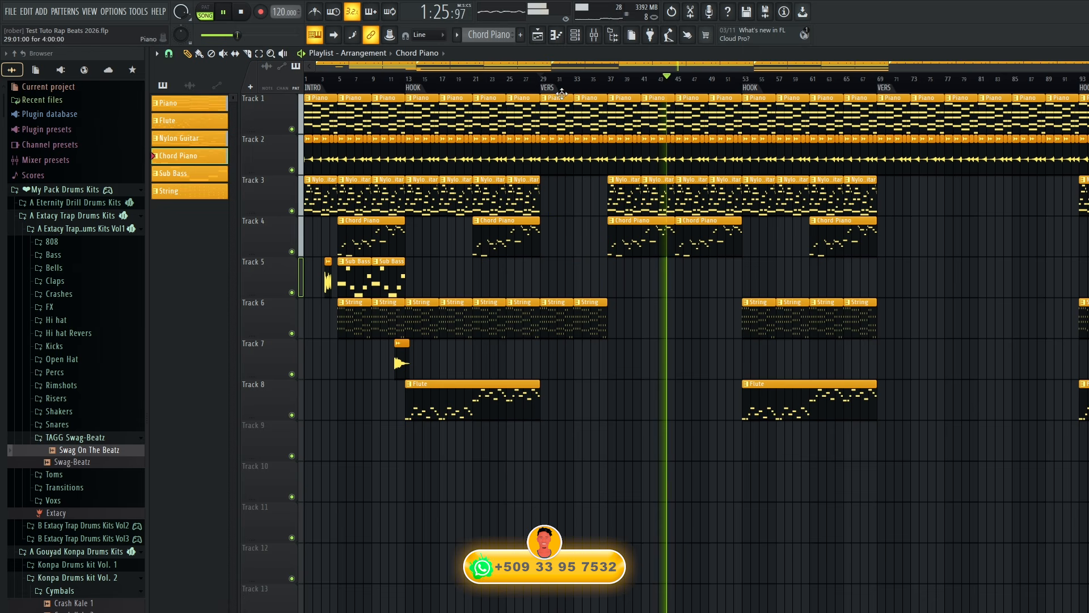
# Play from the first VERS and add Nylon Guitar clips on Track 3 at bars 69 and 73 in the second VERS.
pyautogui.click(545, 85)
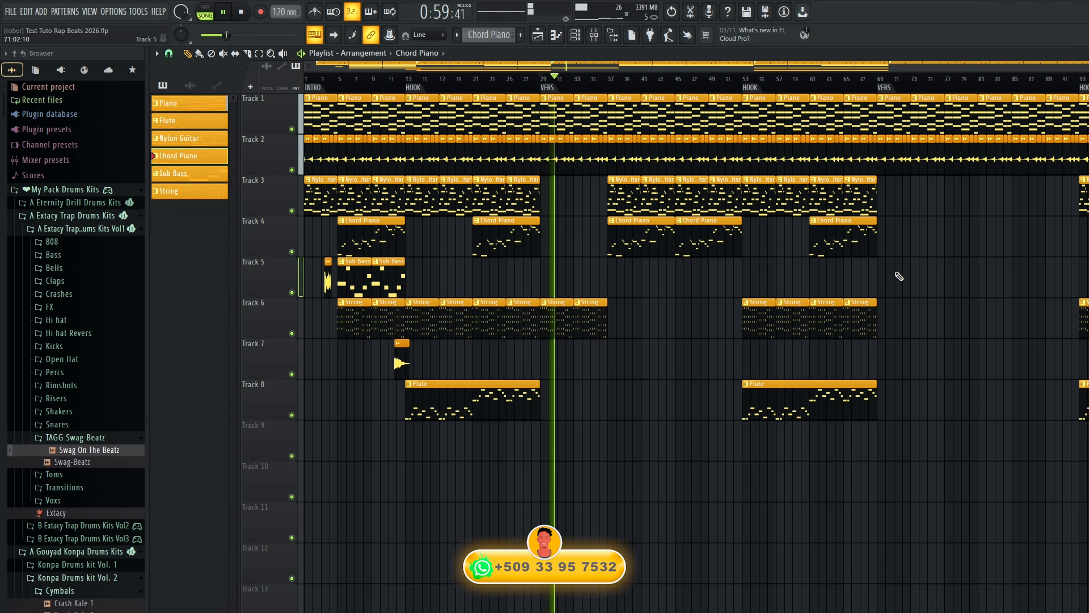
pyautogui.click(865, 202)
pyautogui.click(882, 200)
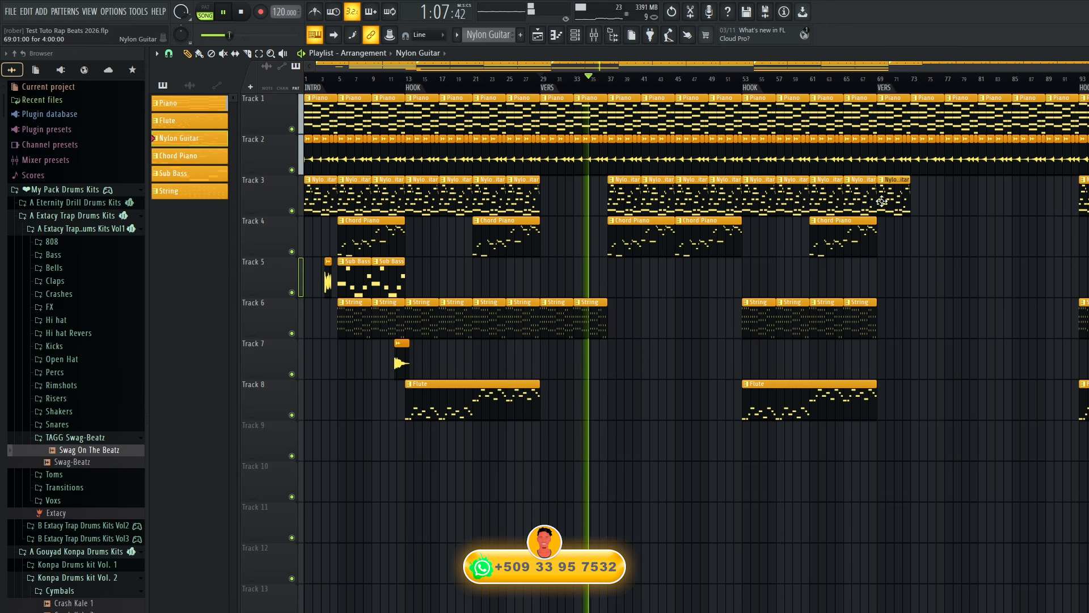
pyautogui.click(914, 199)
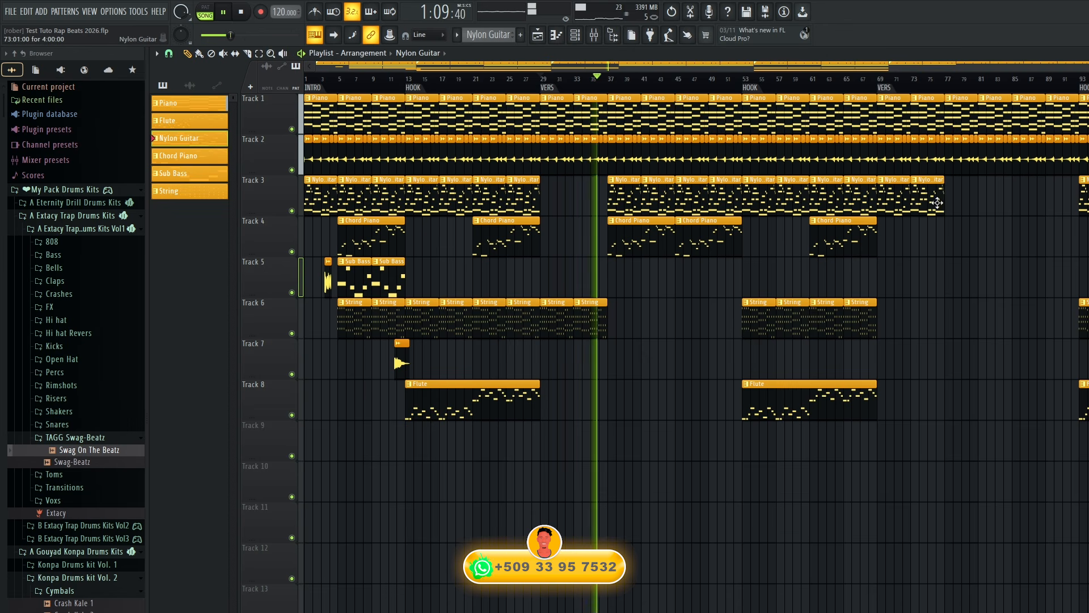
# Add Chord Piano clips on Track 4 at bars 77 and 85 in the second VERS.
pyautogui.click(652, 245)
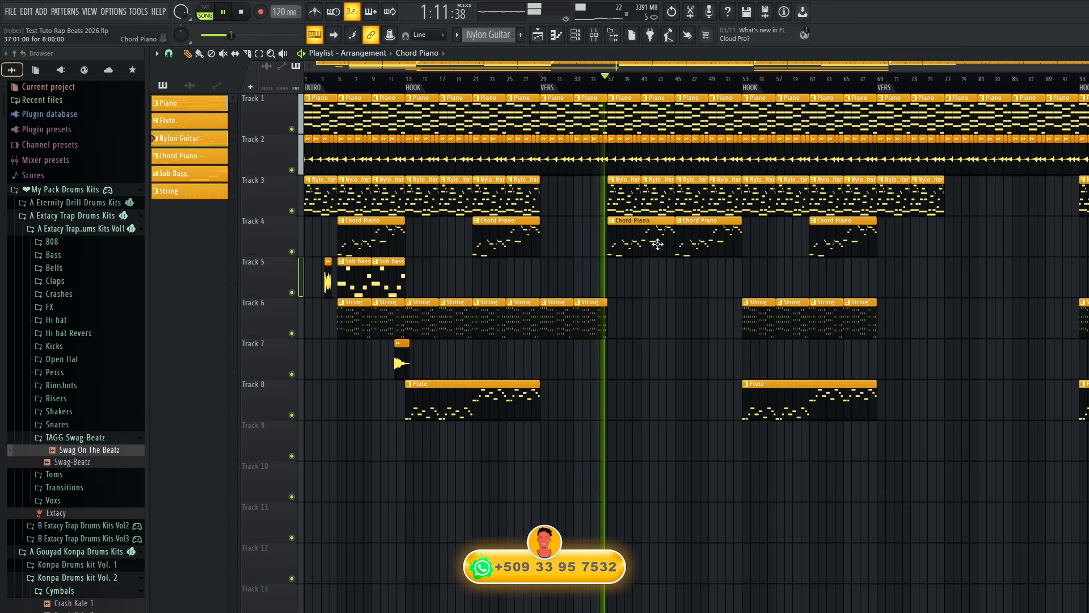
pyautogui.click(948, 237)
pyautogui.click(1014, 234)
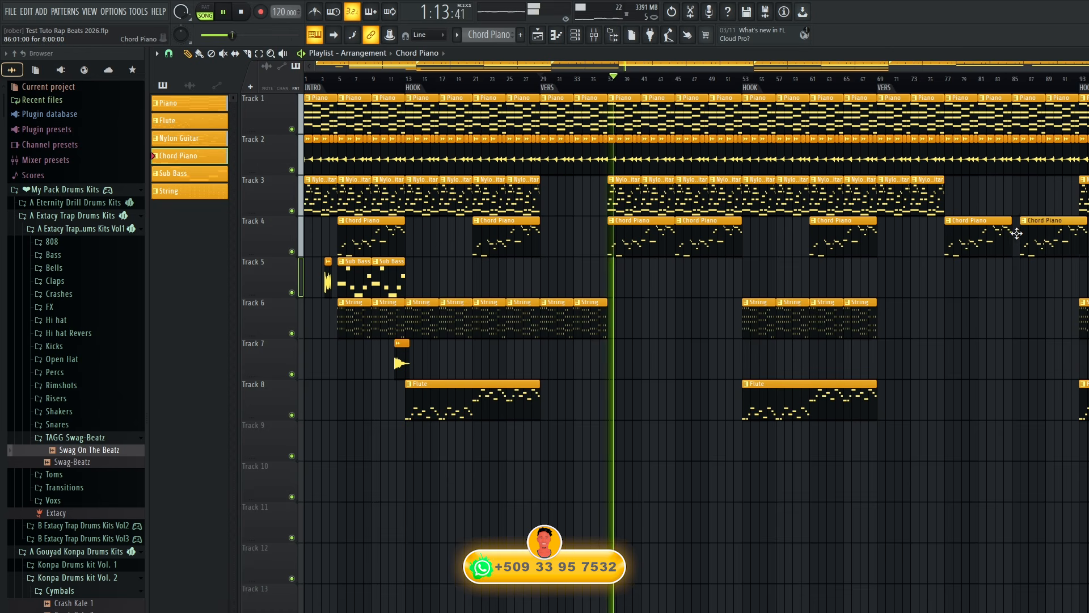
# Add String clips on Track 6 at bars 77 and 81 in the second VERS.
pyautogui.click(586, 325)
pyautogui.click(953, 314)
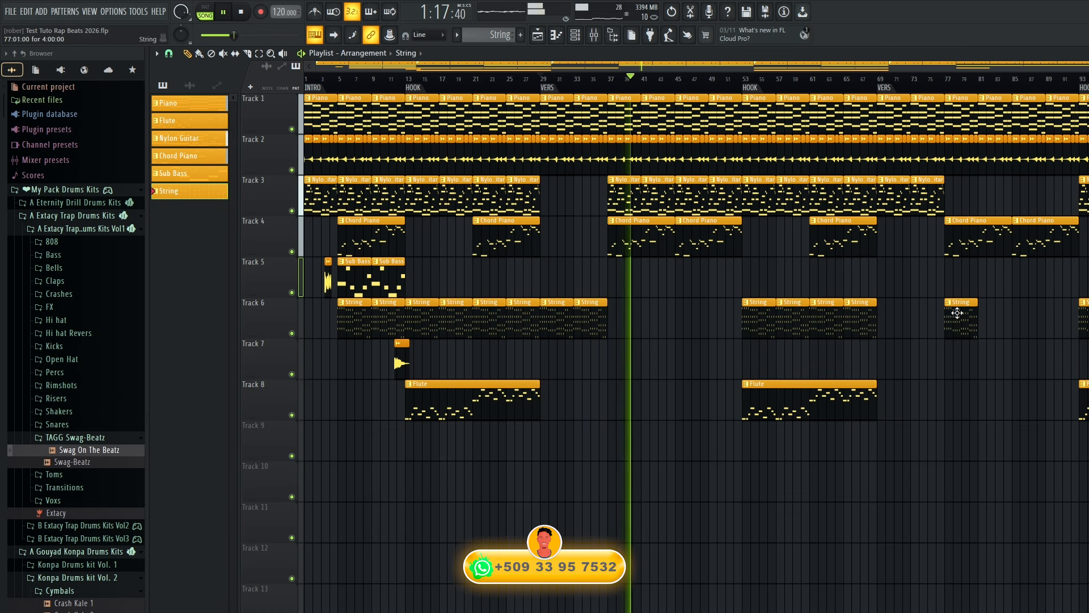
pyautogui.click(985, 316)
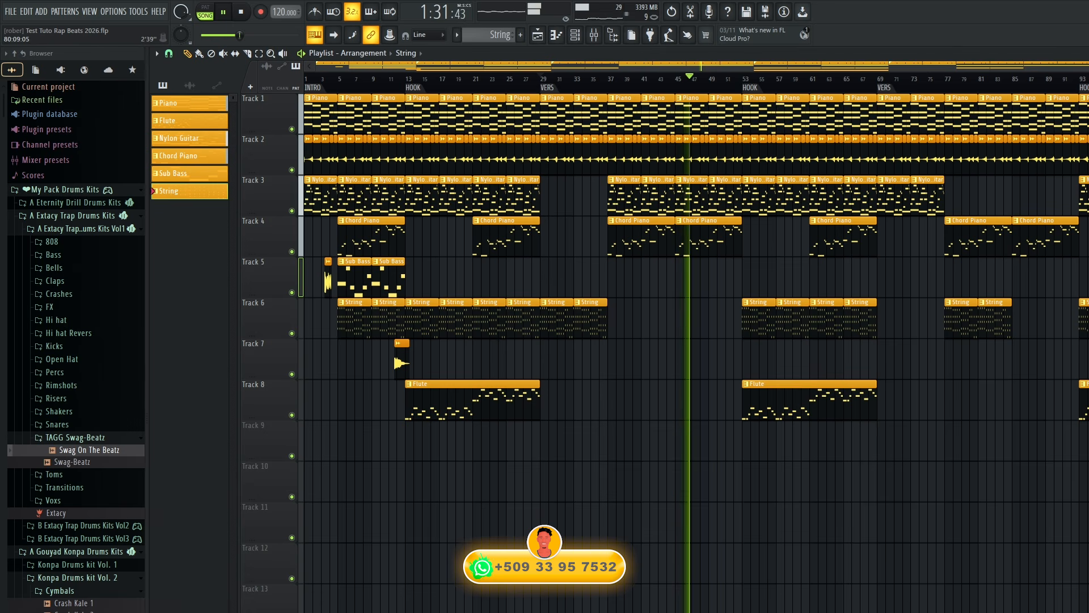
# Continue the arrangement past bar 93 with the Nylon Guitar, Flute and Chord Piano patterns, placing an eight-bar Chord Piano clip at bar 109.
pyautogui.click(1084, 196)
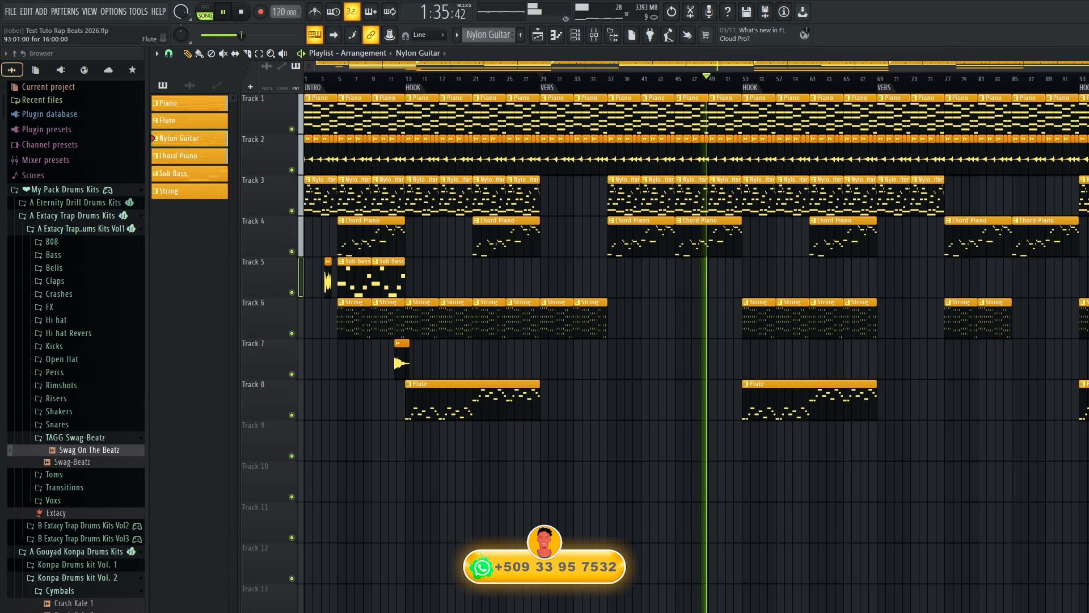
pyautogui.click(1085, 400)
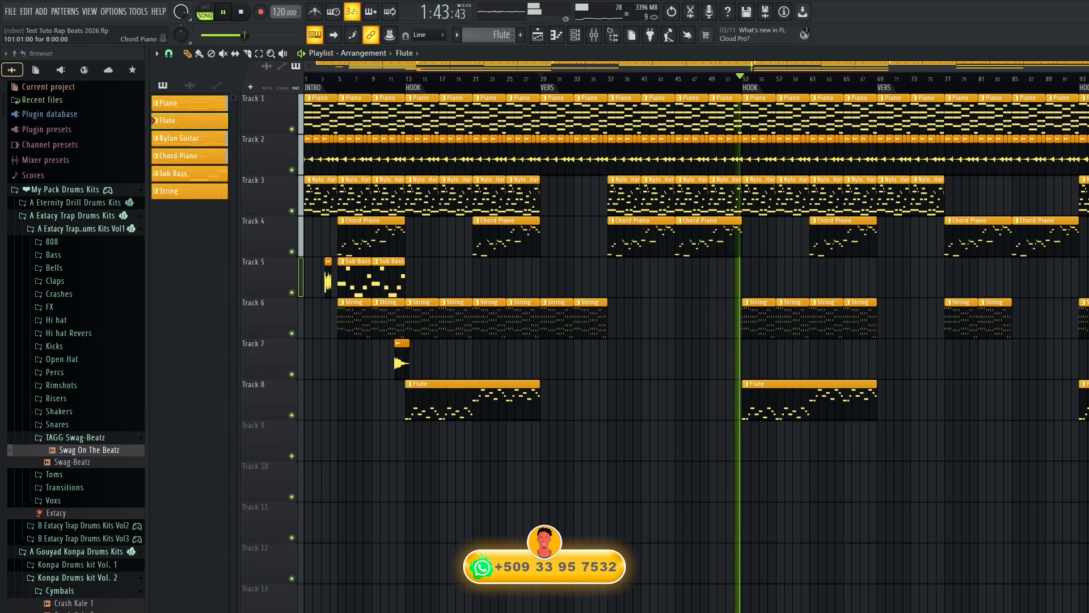
pyautogui.click(189, 156)
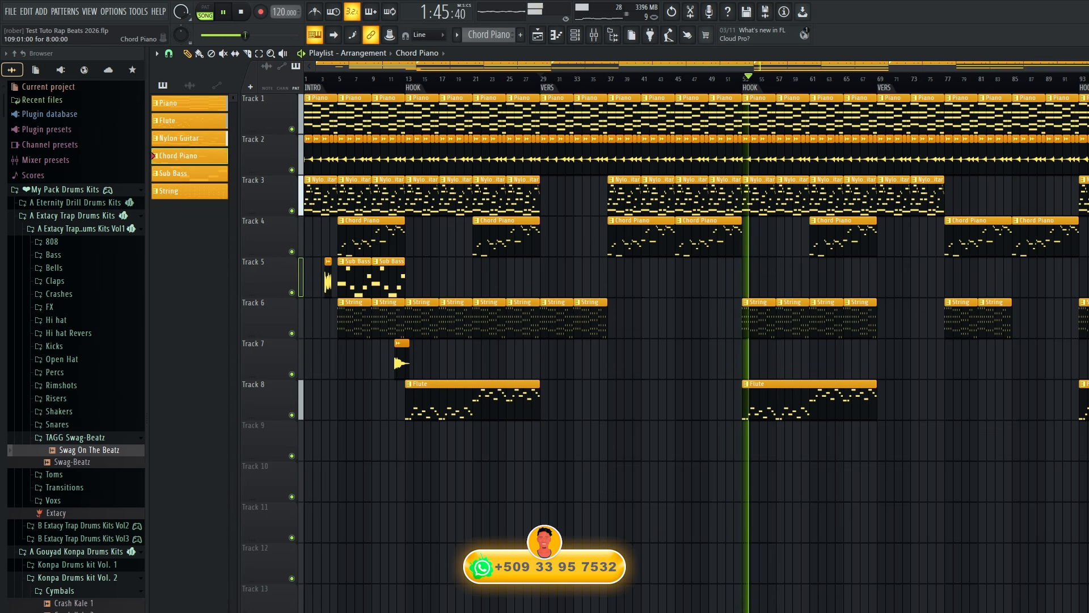
pyautogui.click(189, 138)
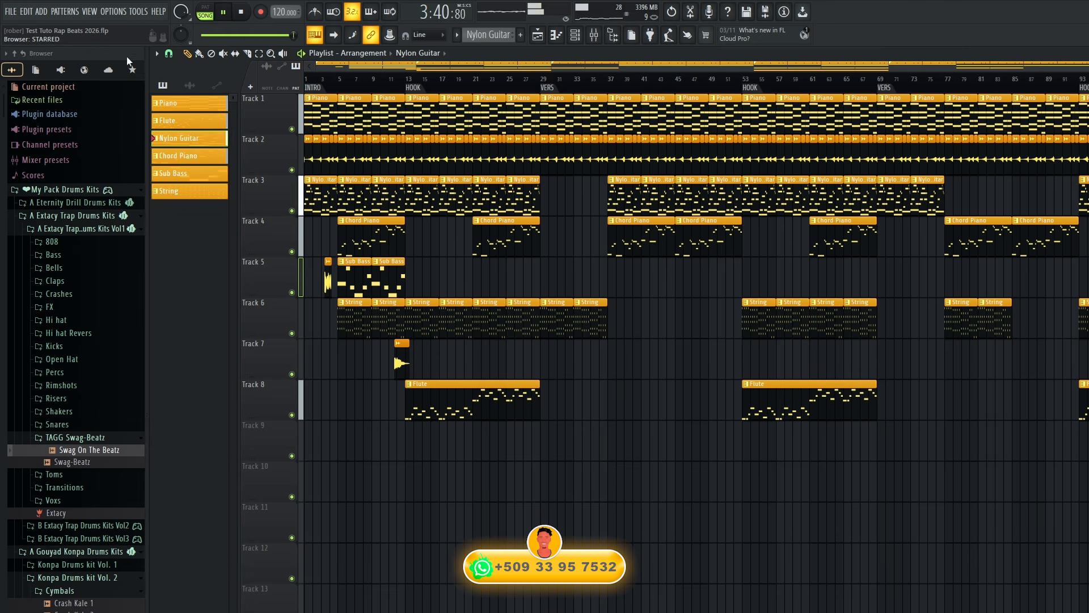
# Save the project and briefly show the mixer to check the track levels during playback.
pyautogui.click(13, 11)
pyautogui.click(19, 63)
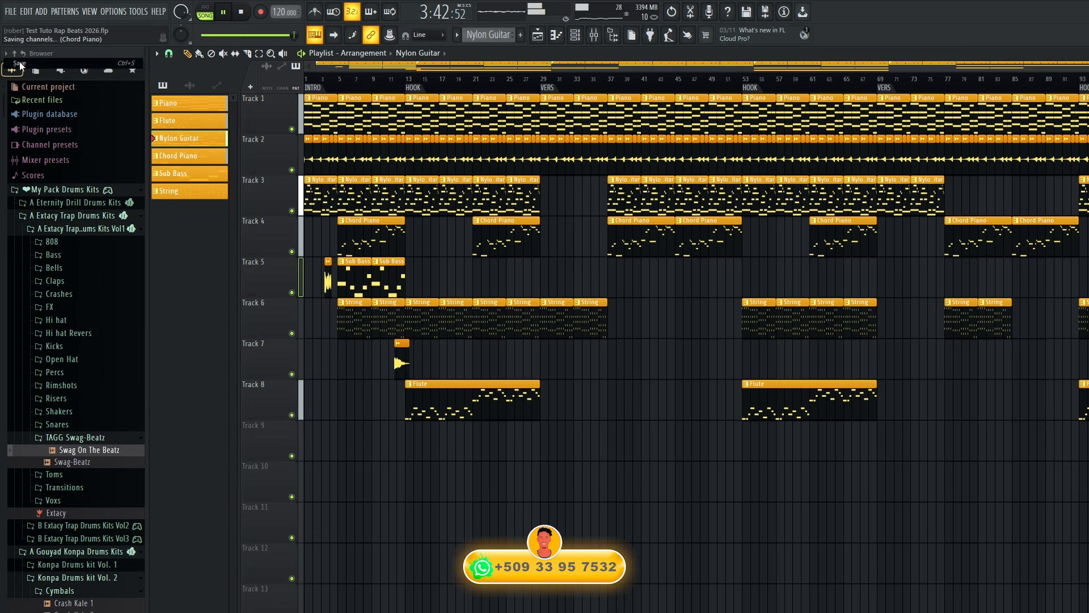
pyautogui.click(600, 39)
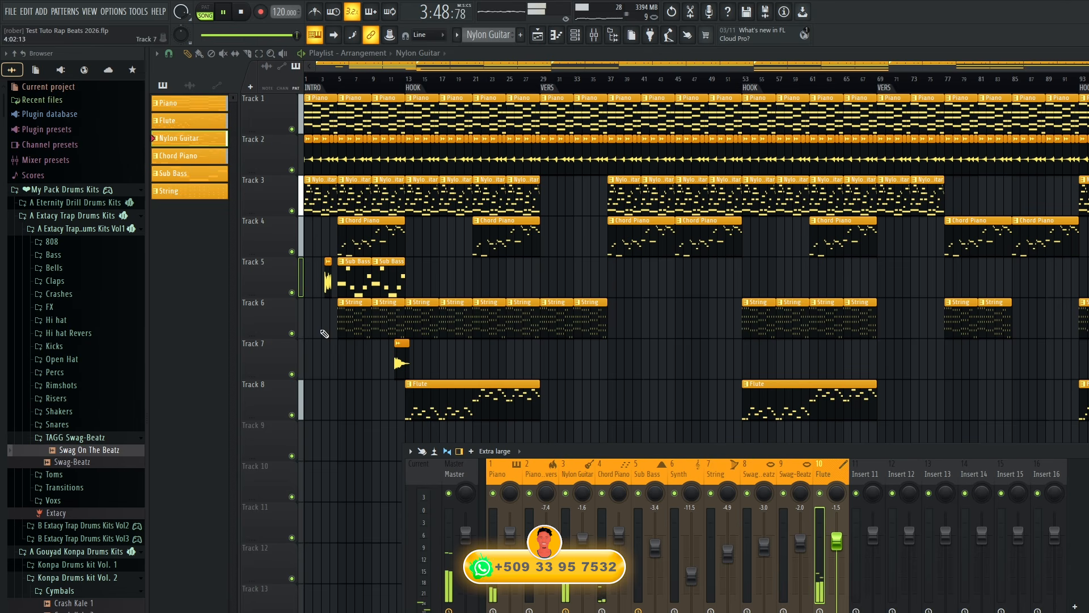
pyautogui.press('F9')
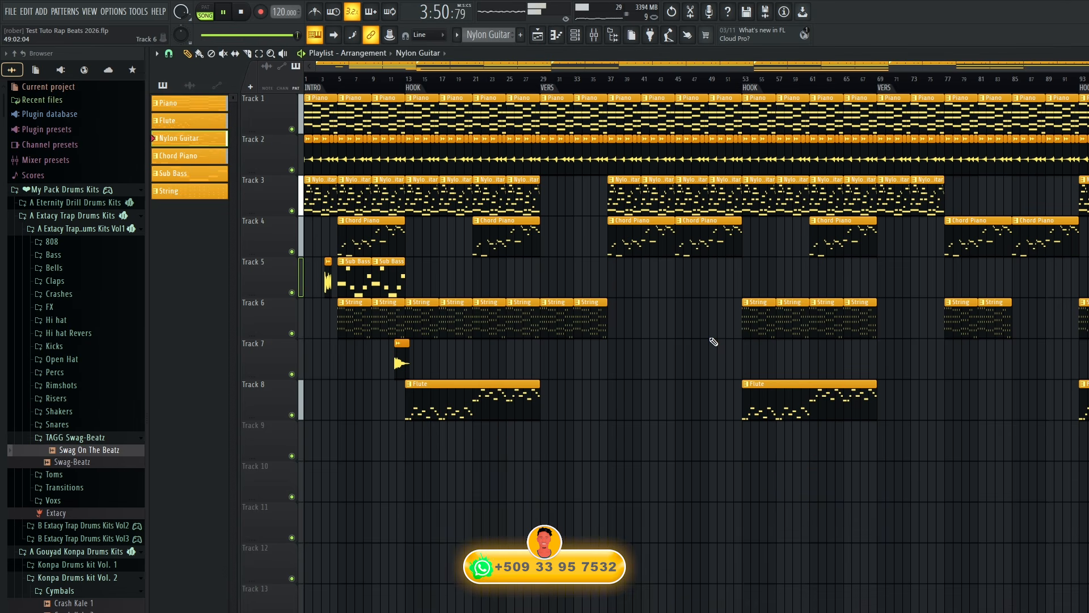